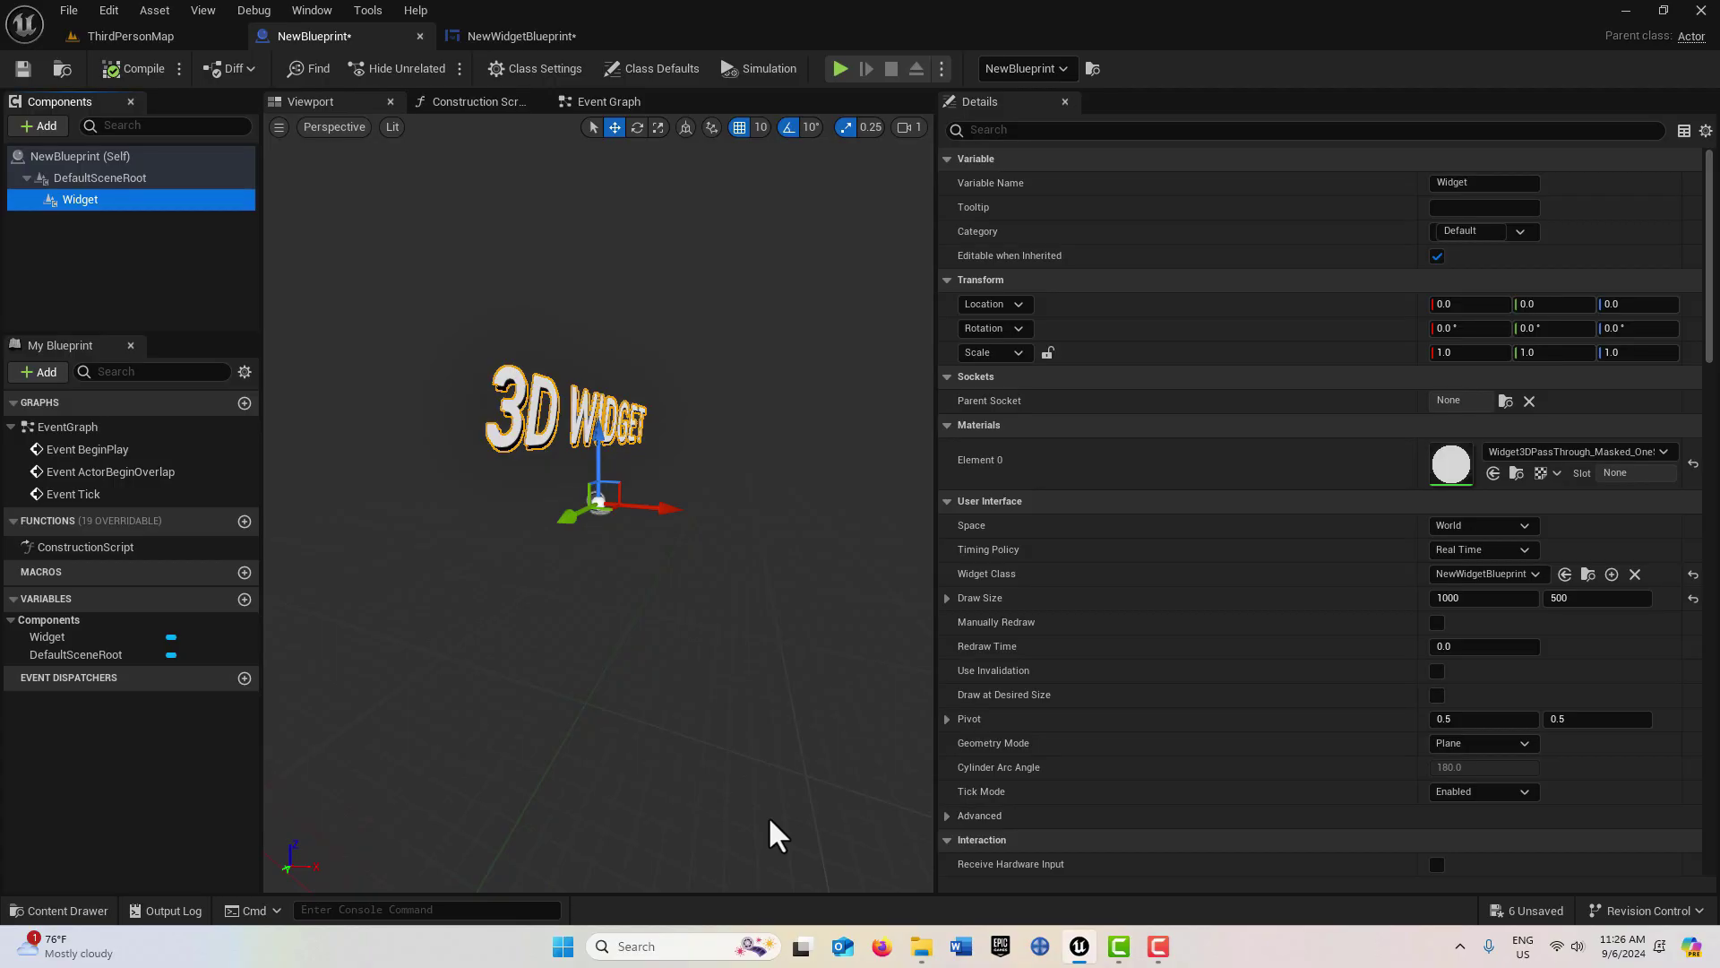
Step: Play-test the finished ThirdPersonMap level and walk the character around the 3D WIDGET text to view it from different angles and distances
left_click(148, 34)
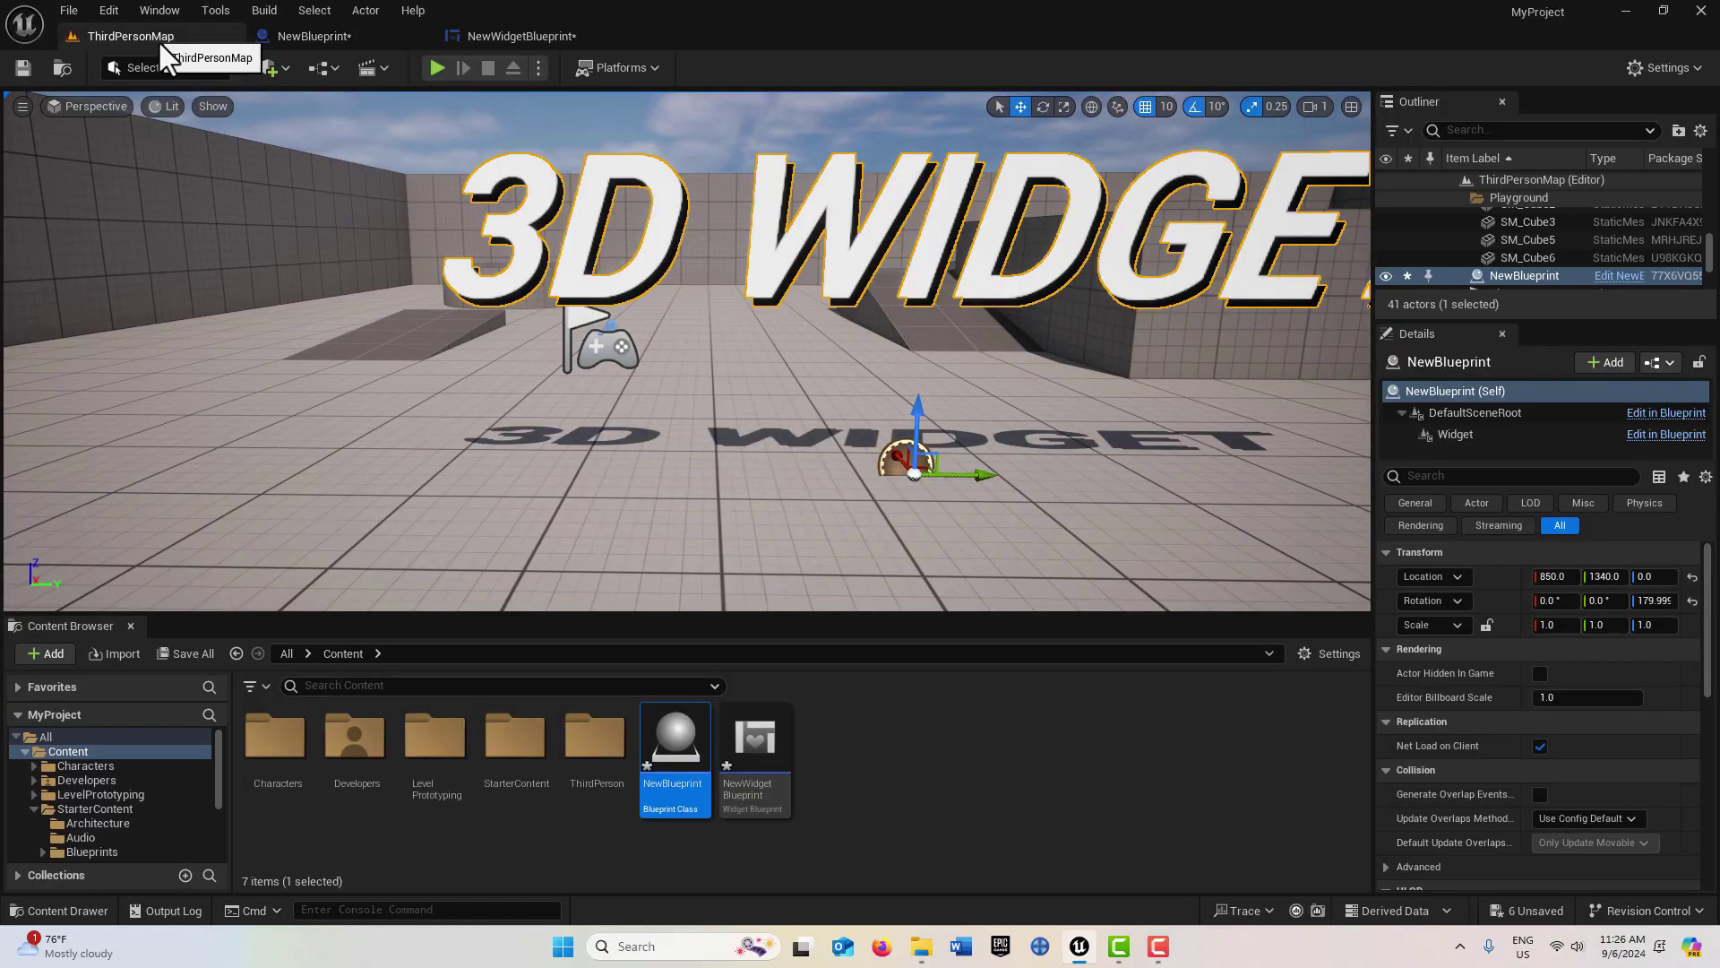
left_click(436, 67)
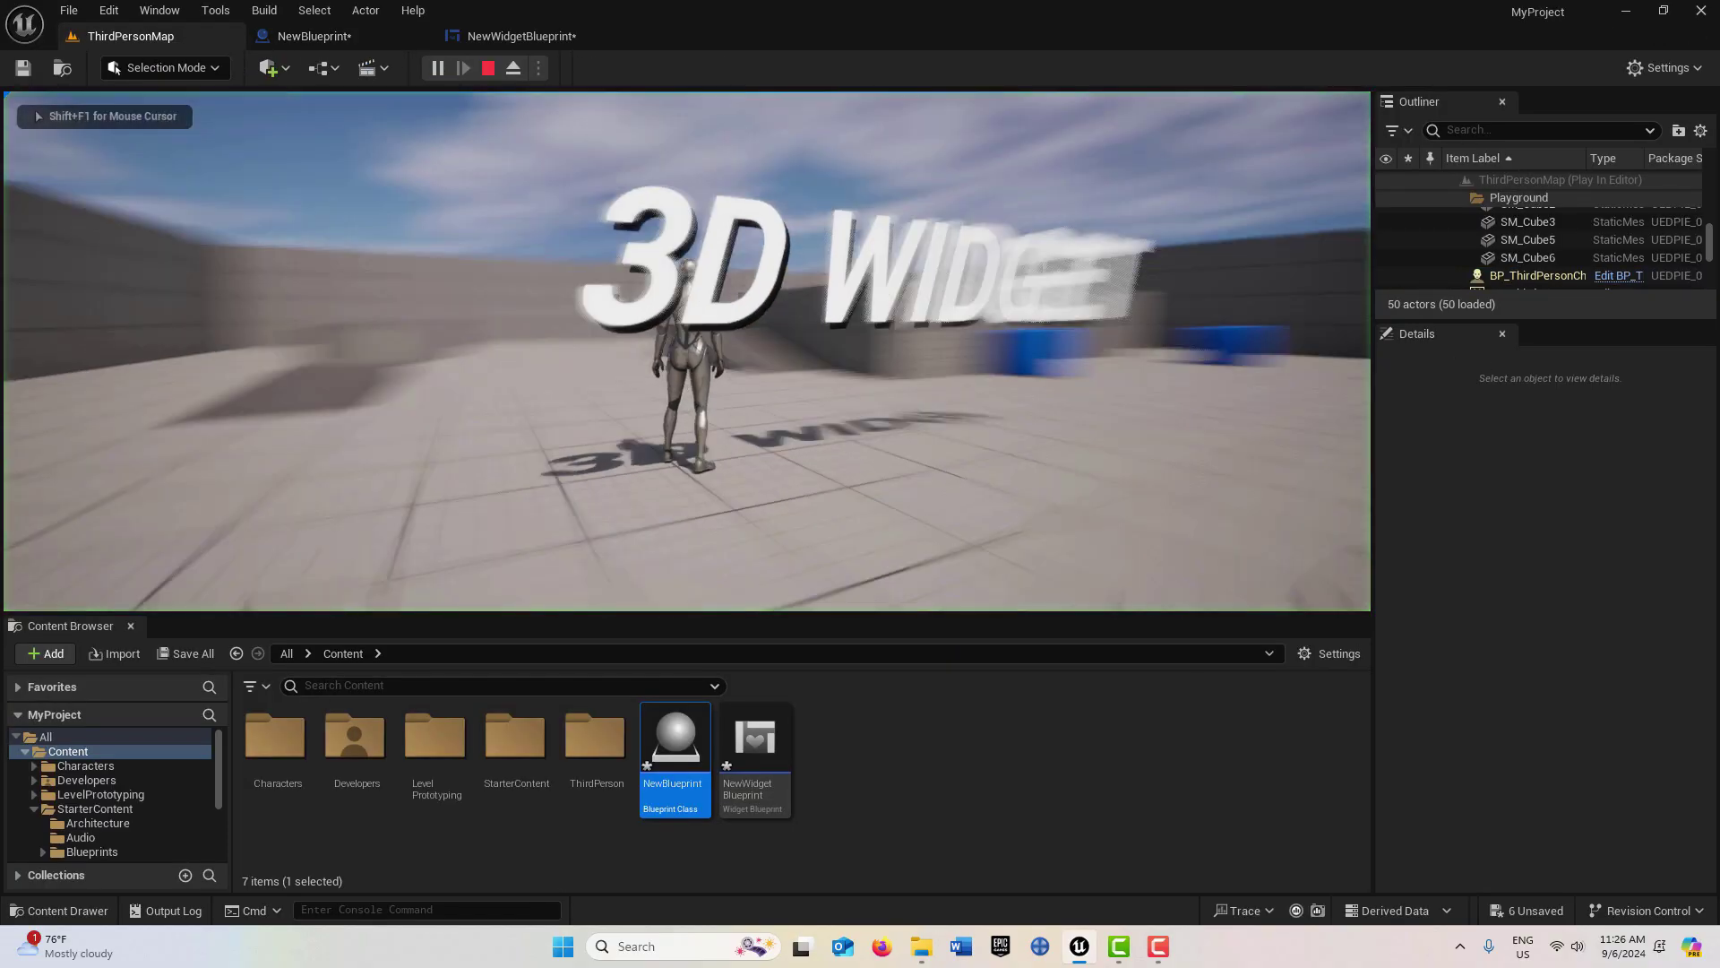
key("w")
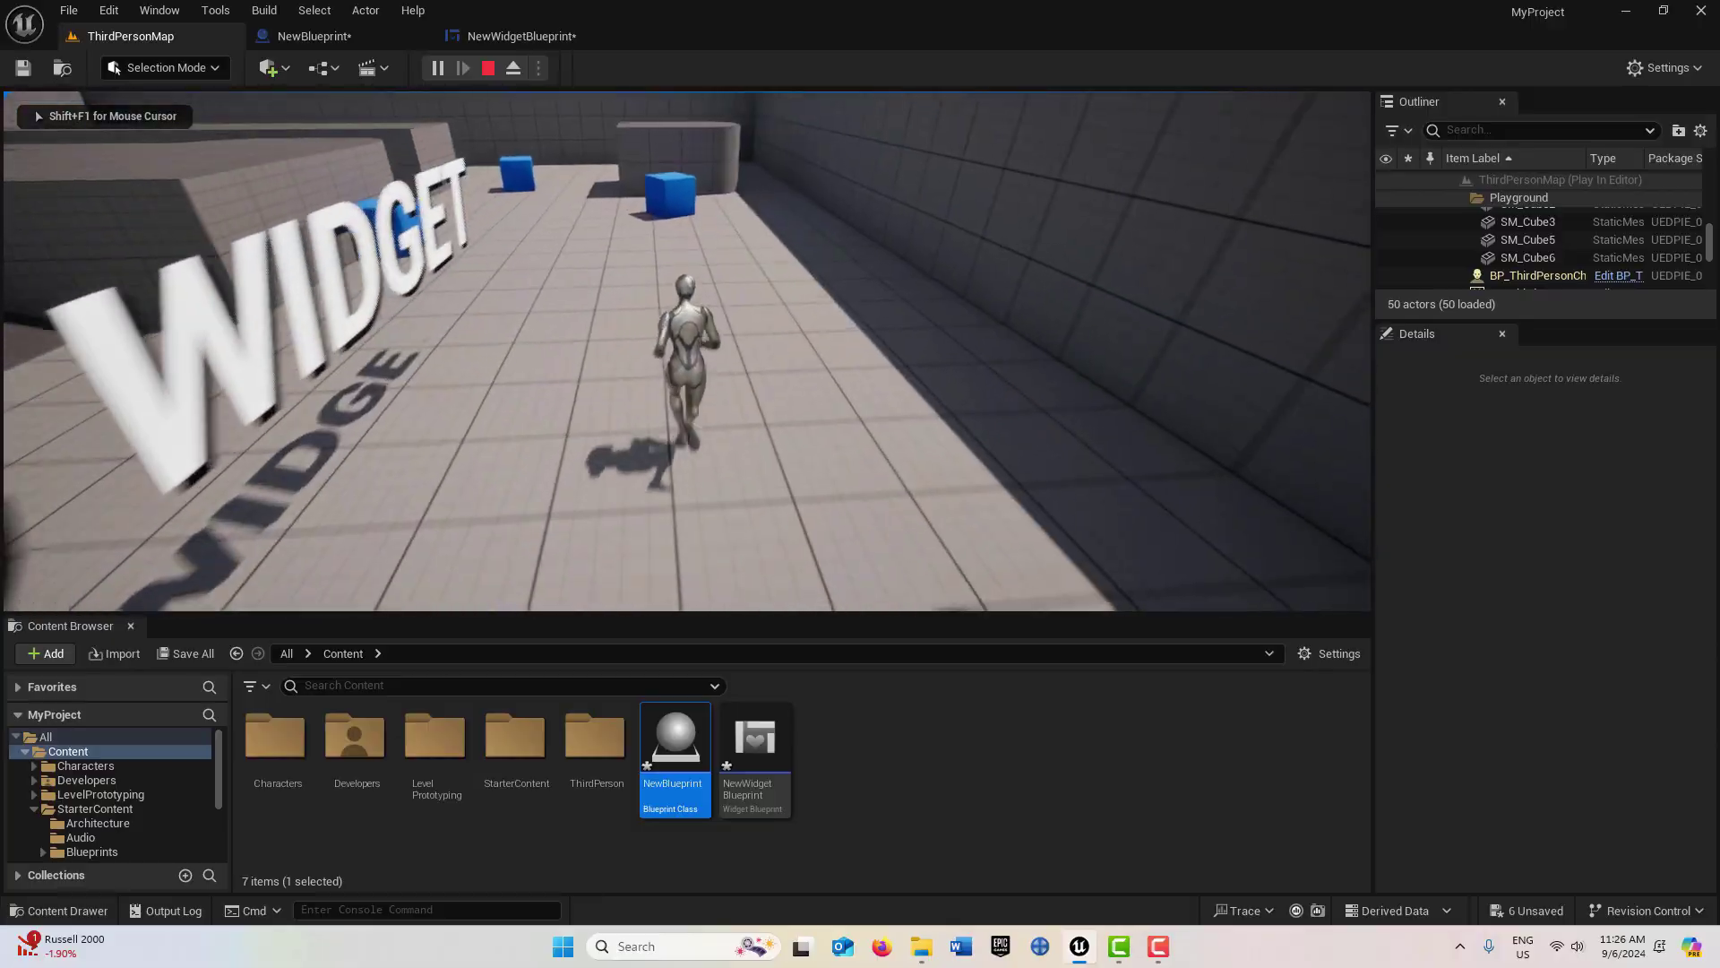
key("s")
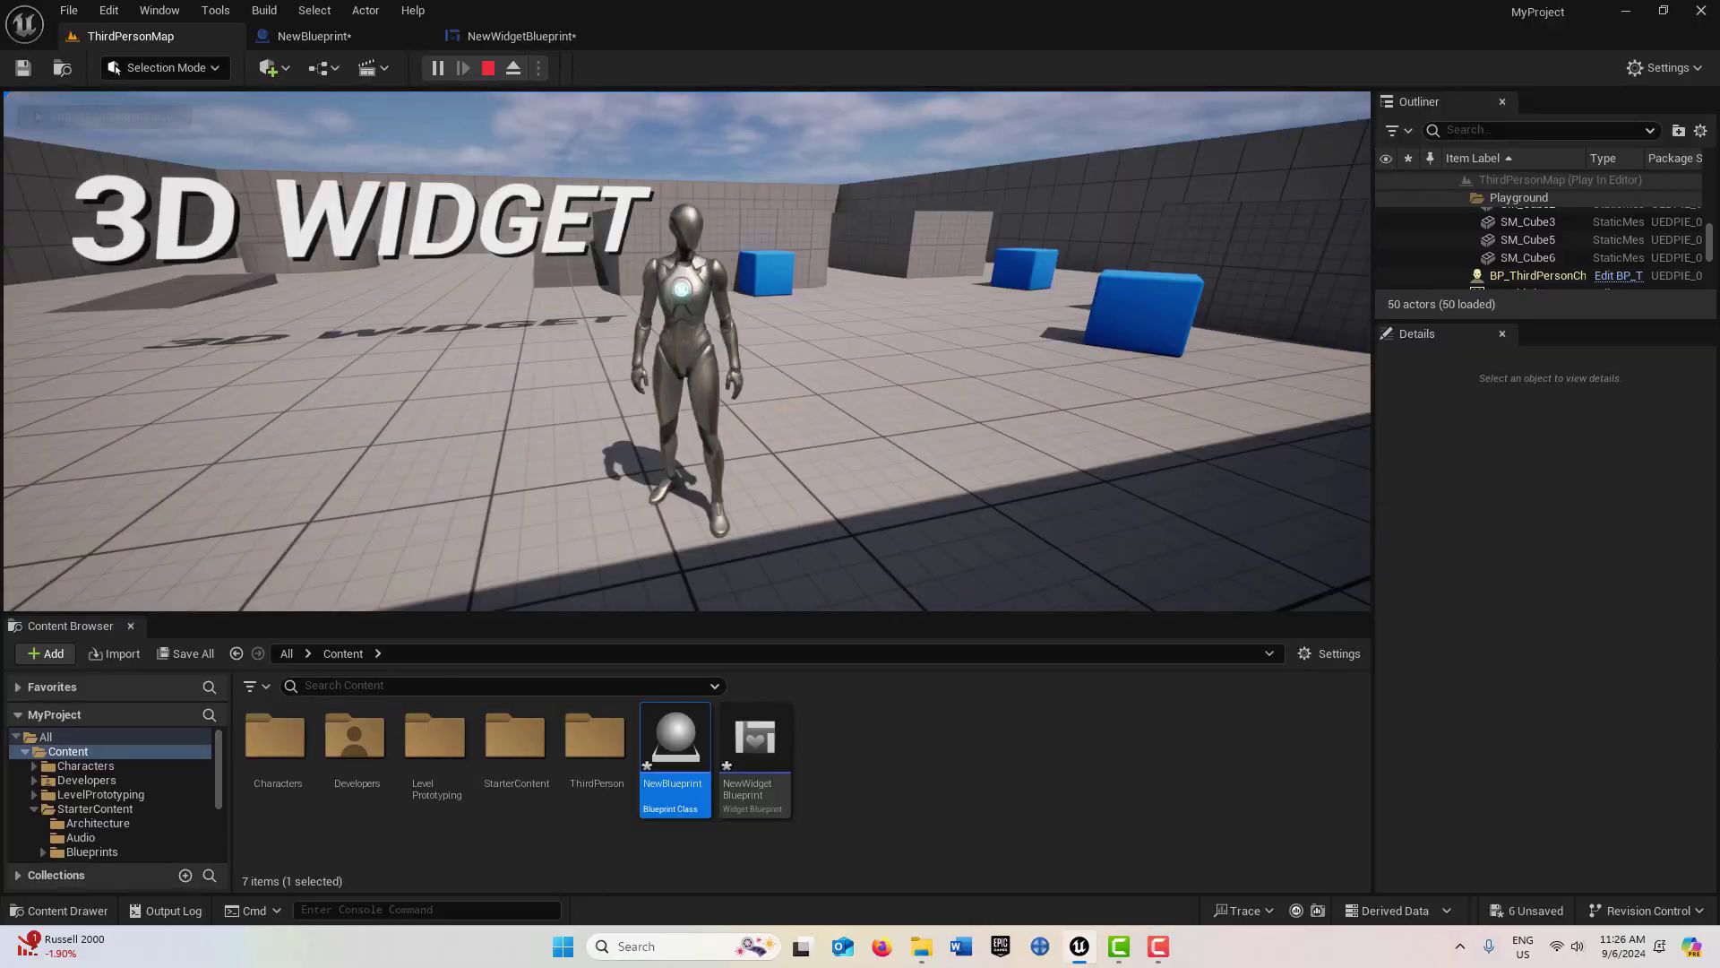
key("w")
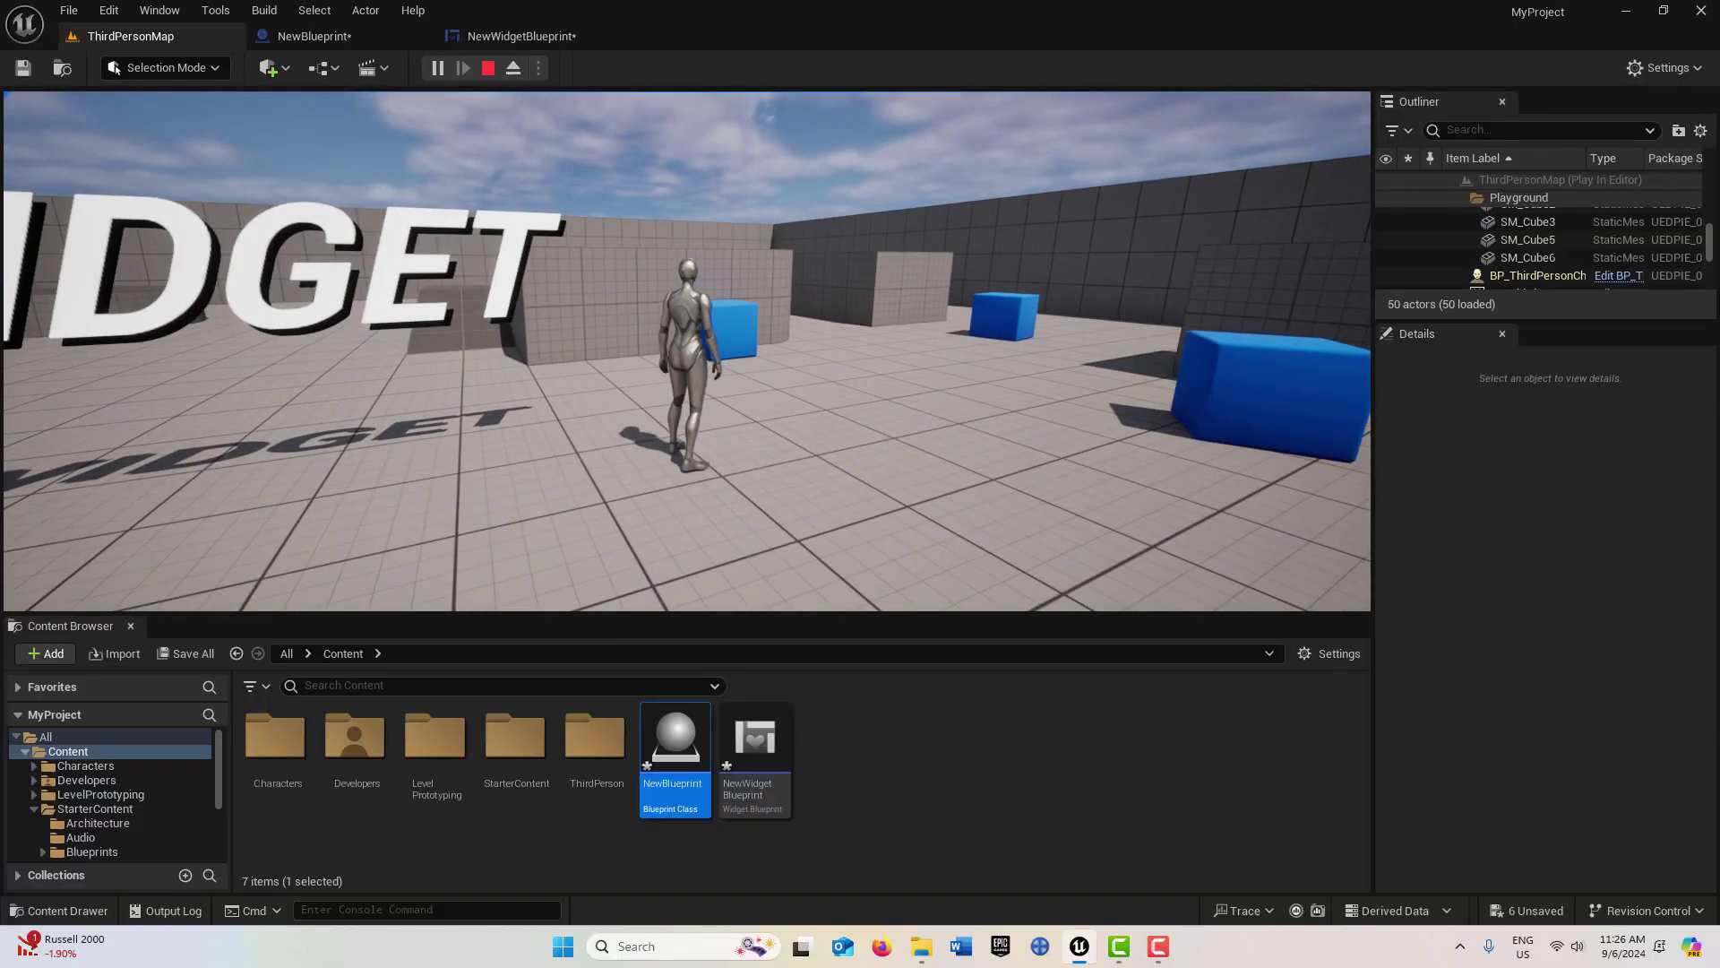
key("a")
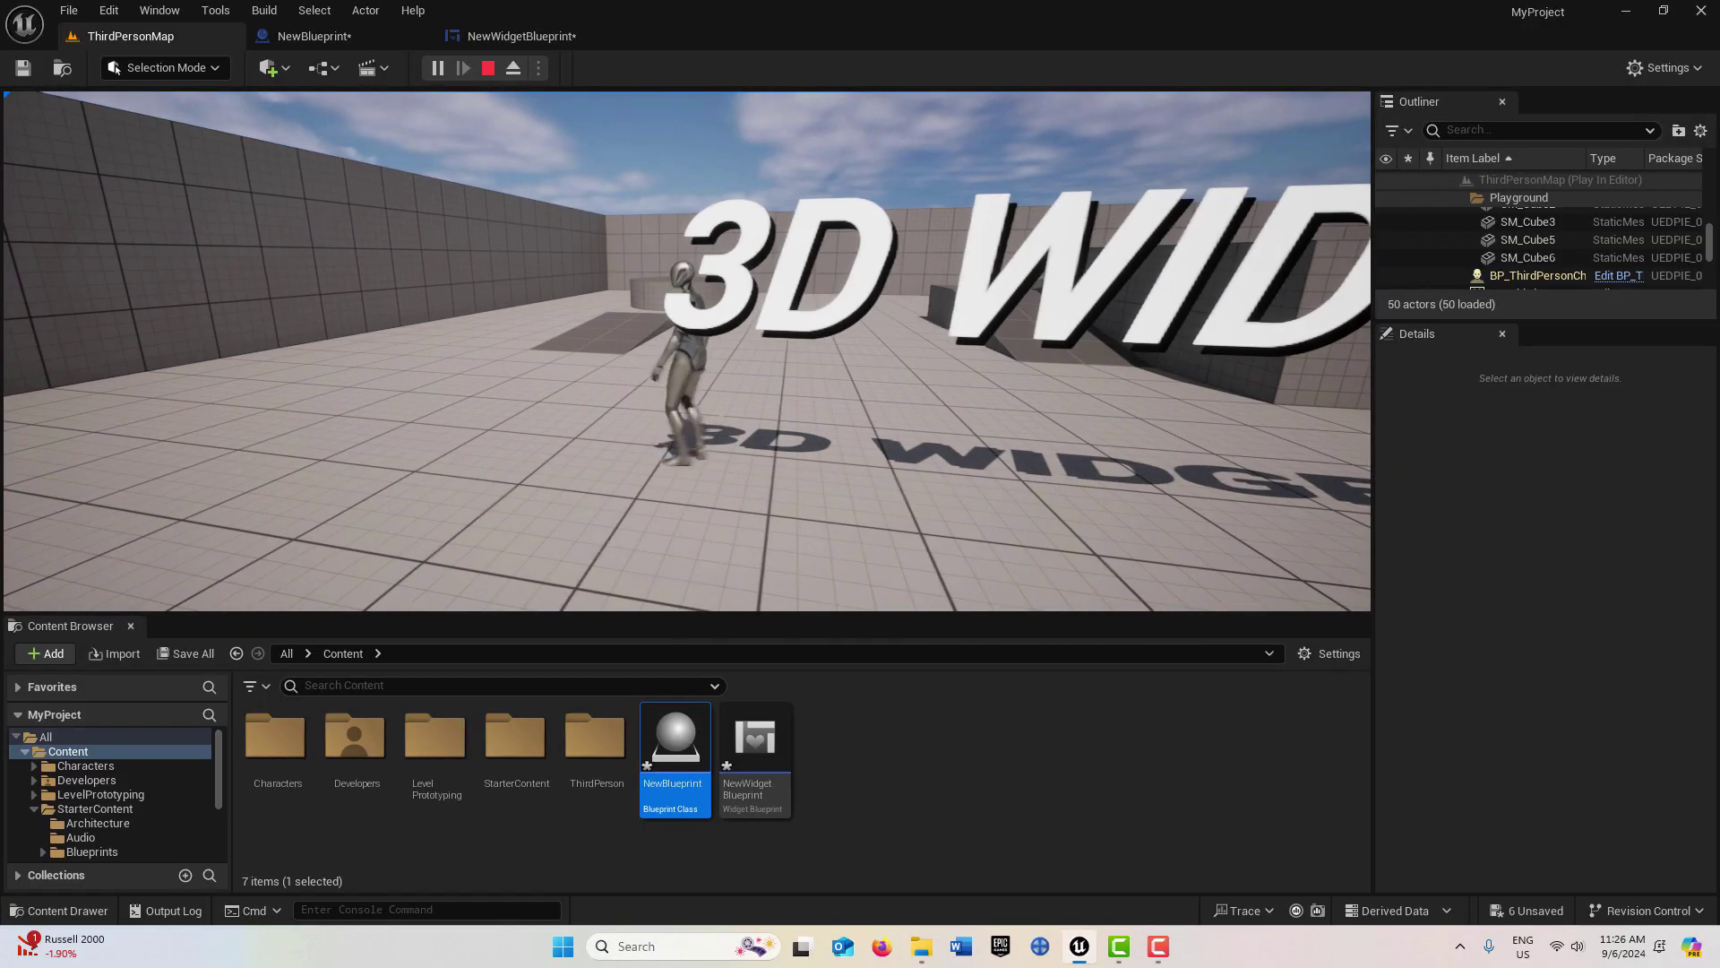
key("s")
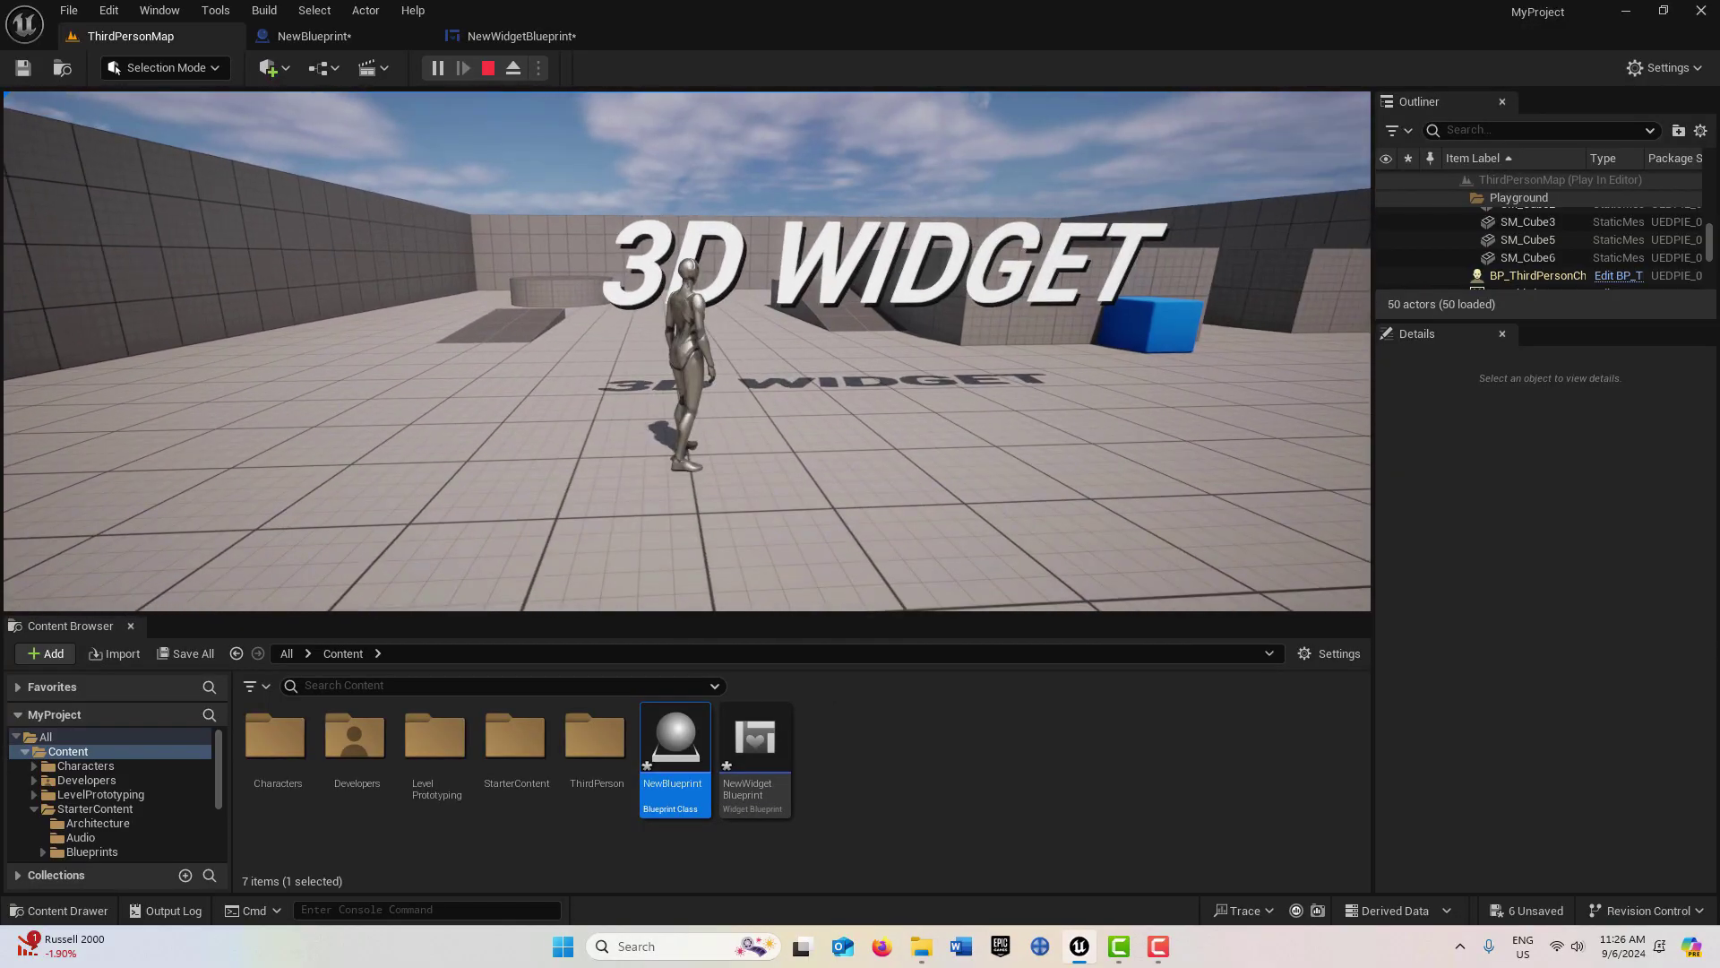
key("w")
key("s")
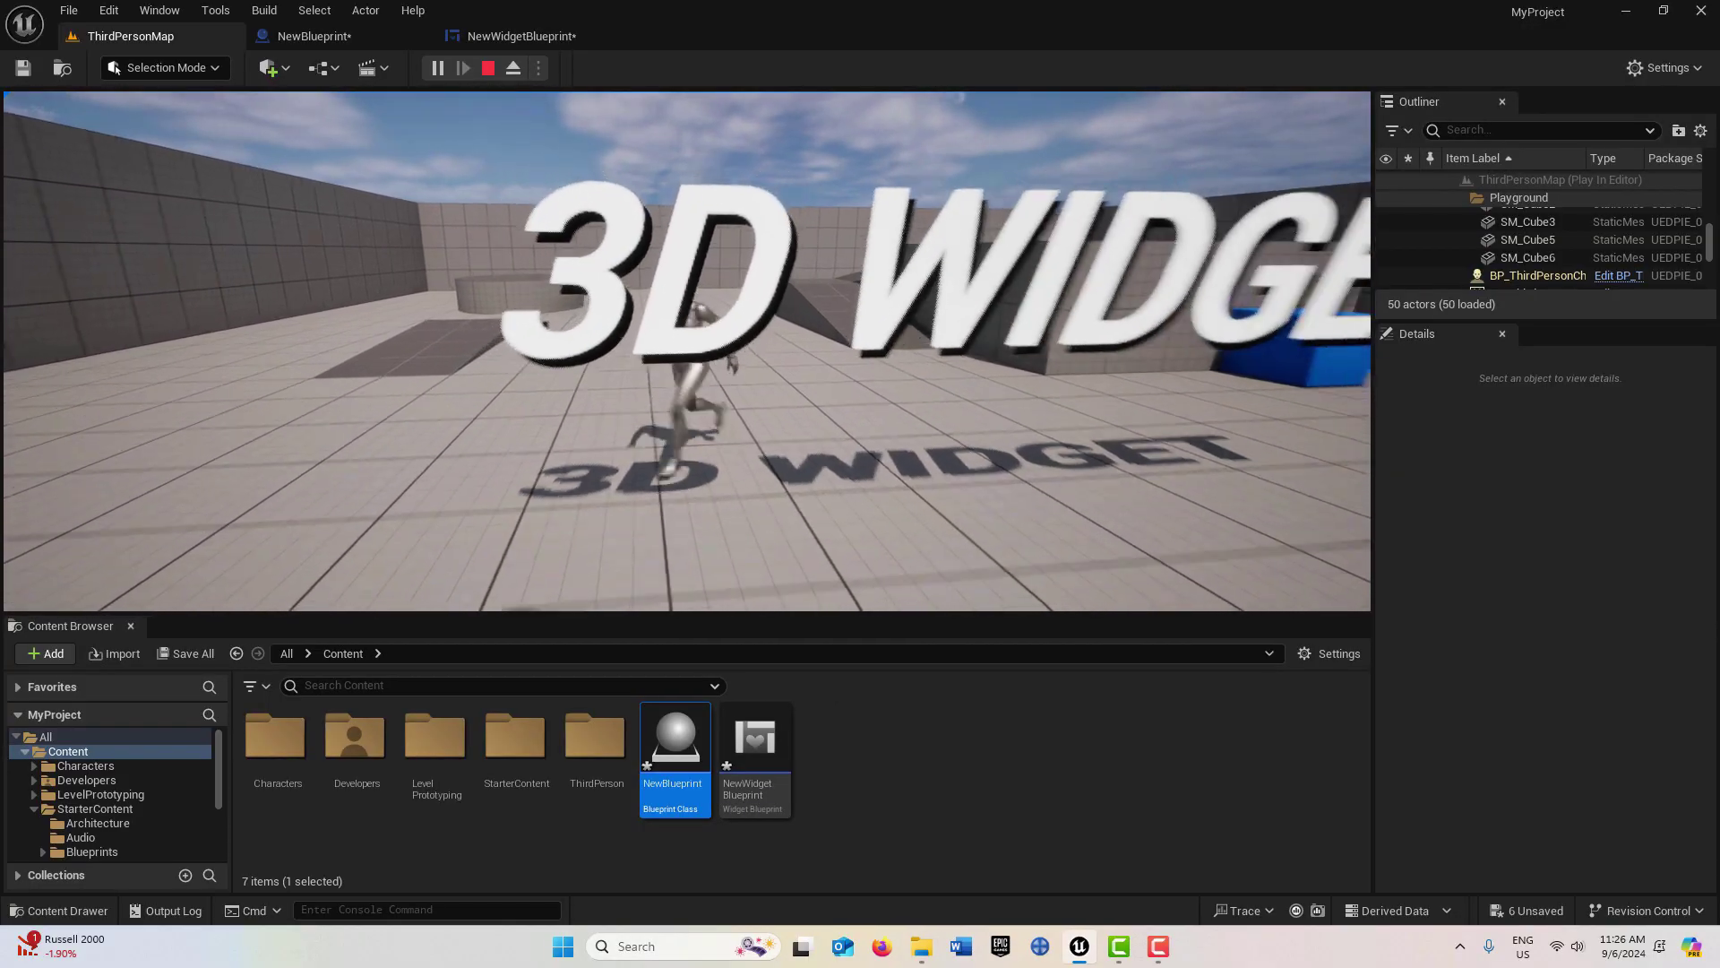
key("w")
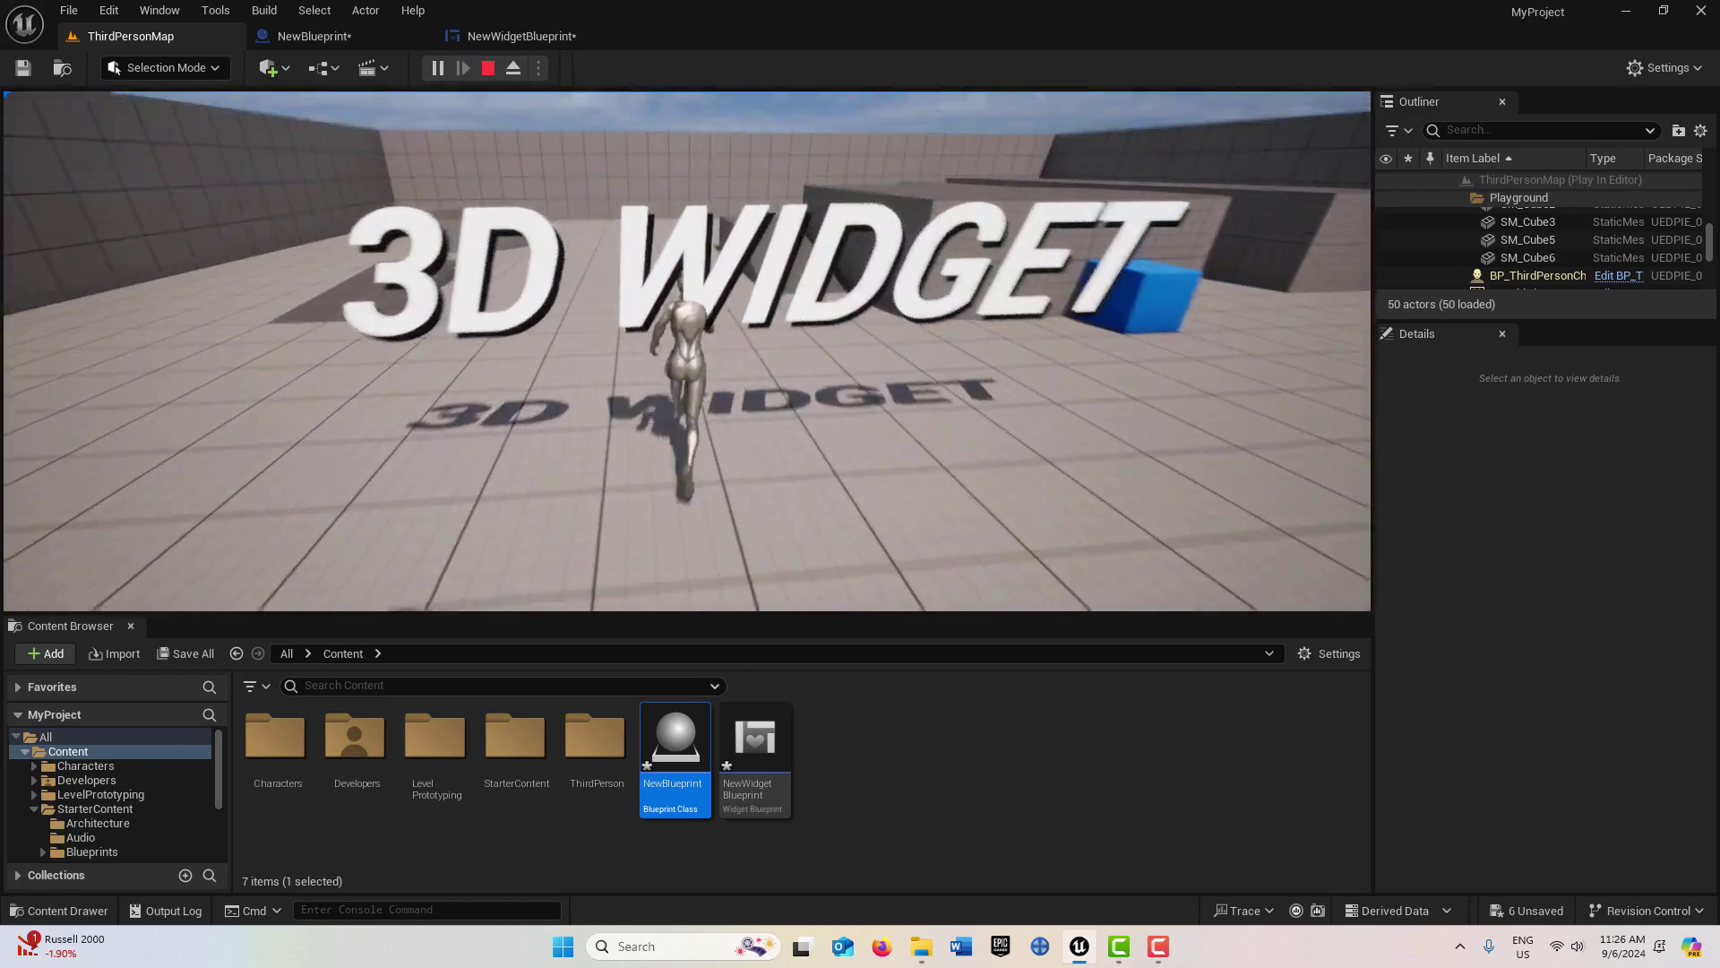
key("s")
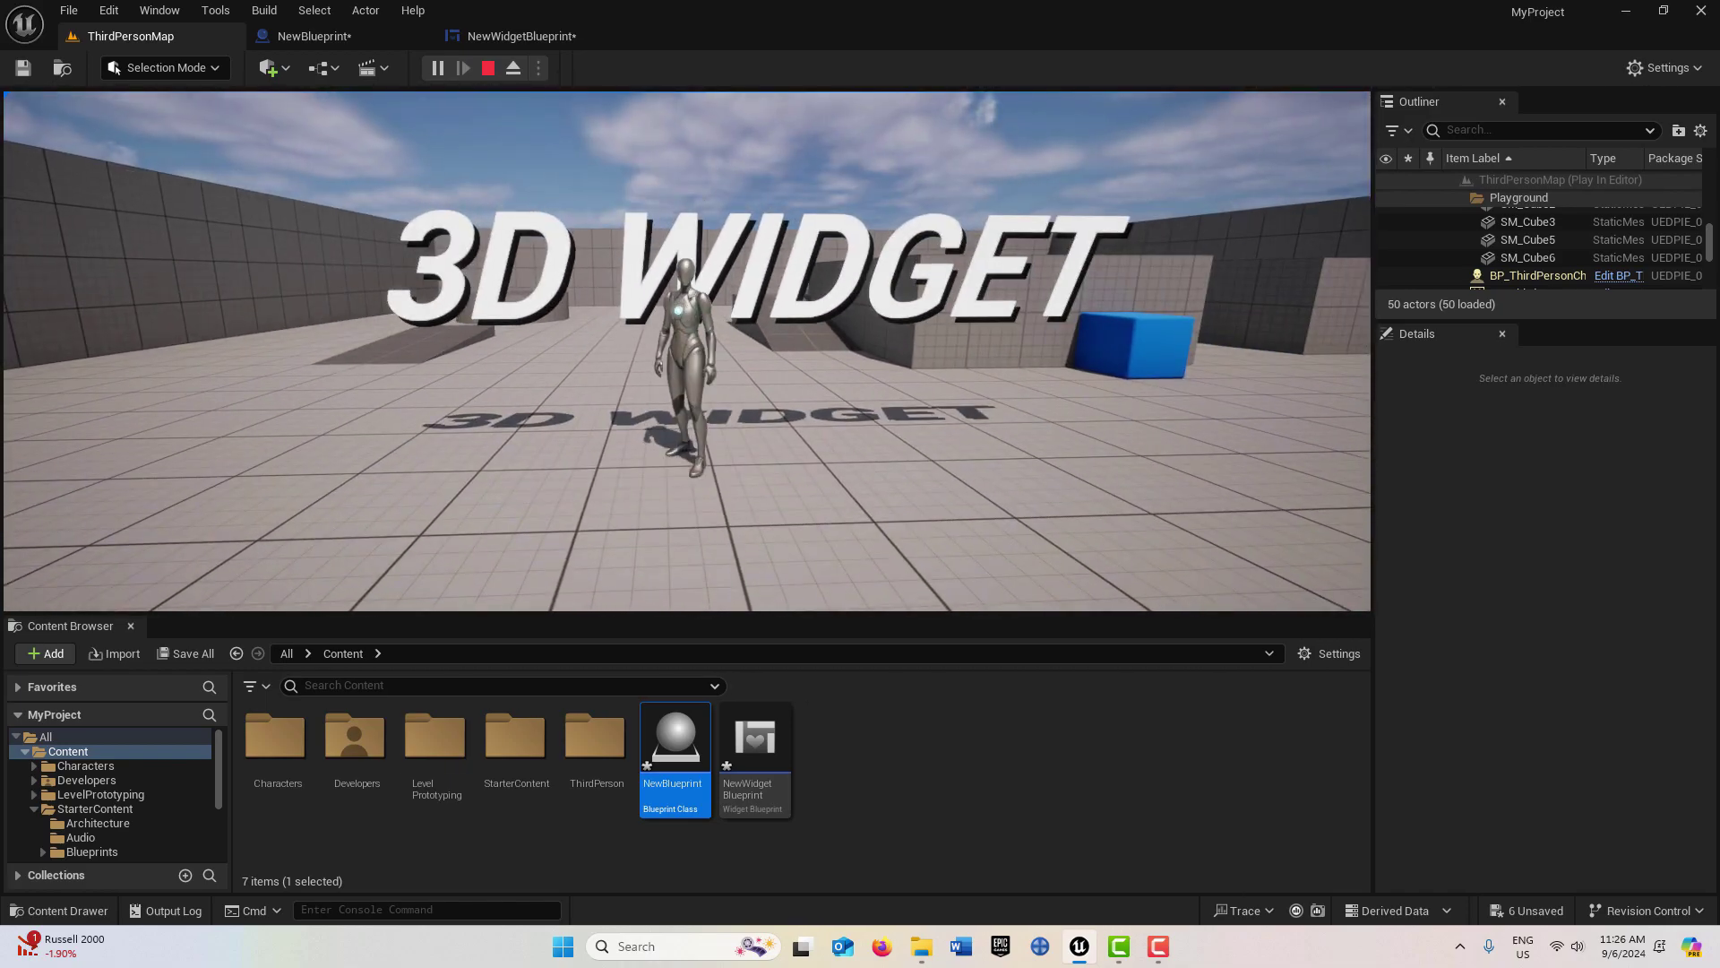
key("w")
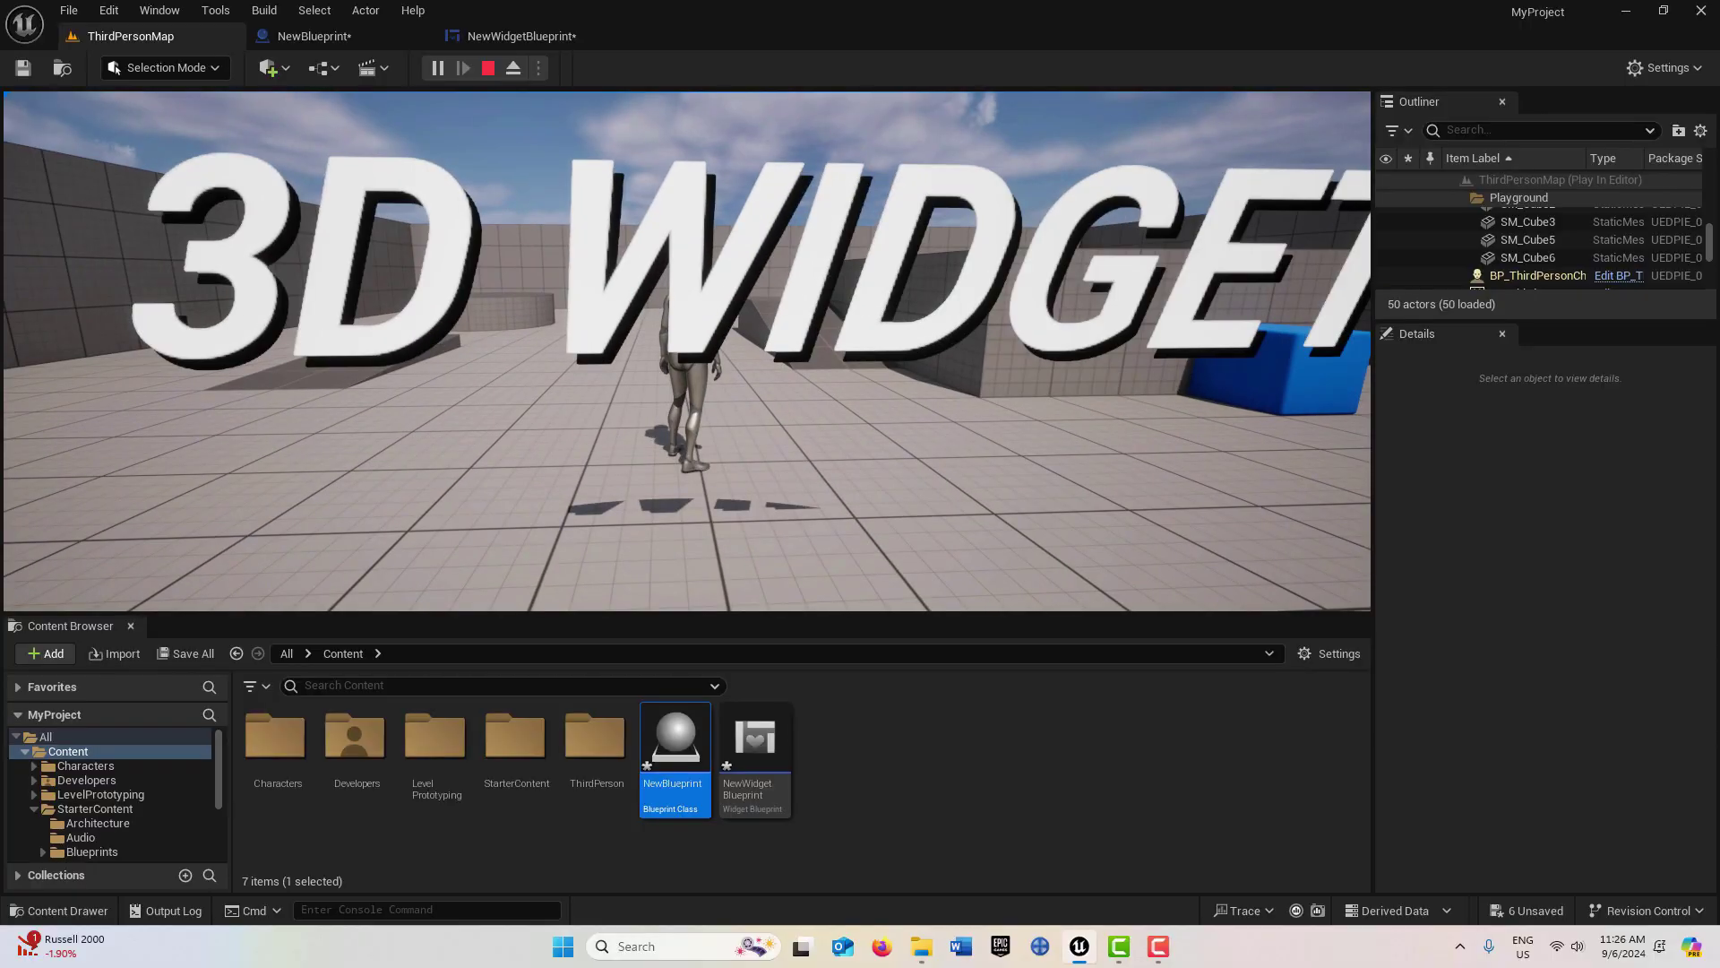
key("s")
key("w")
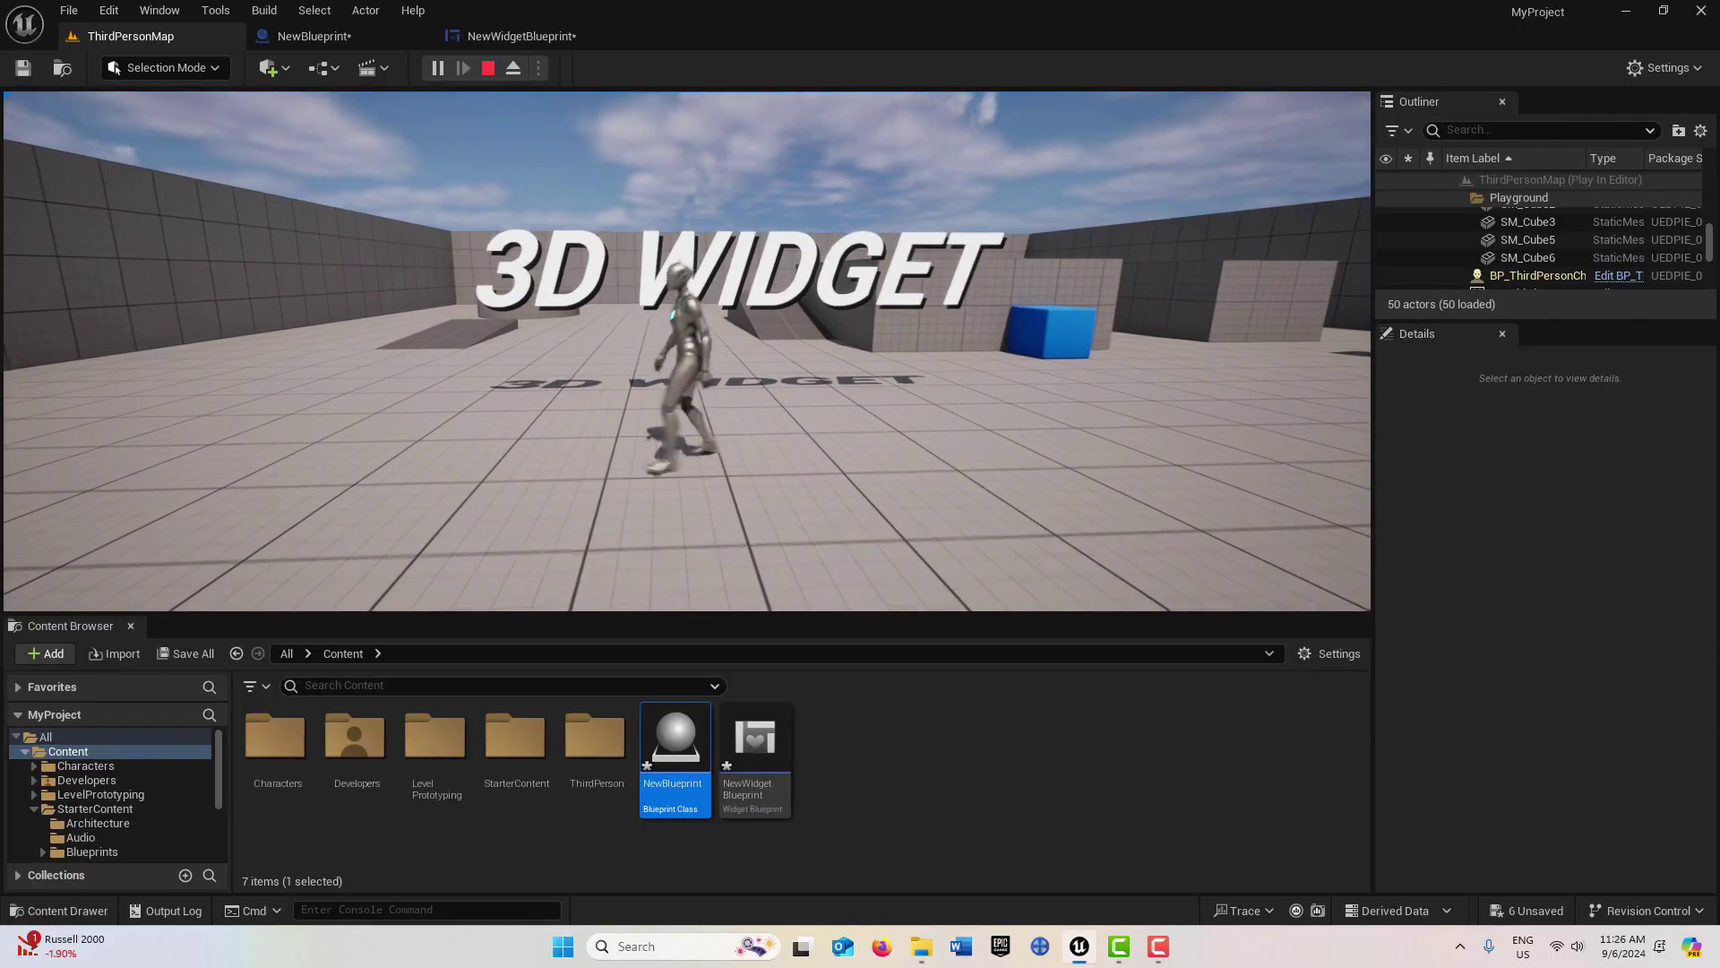
key("s")
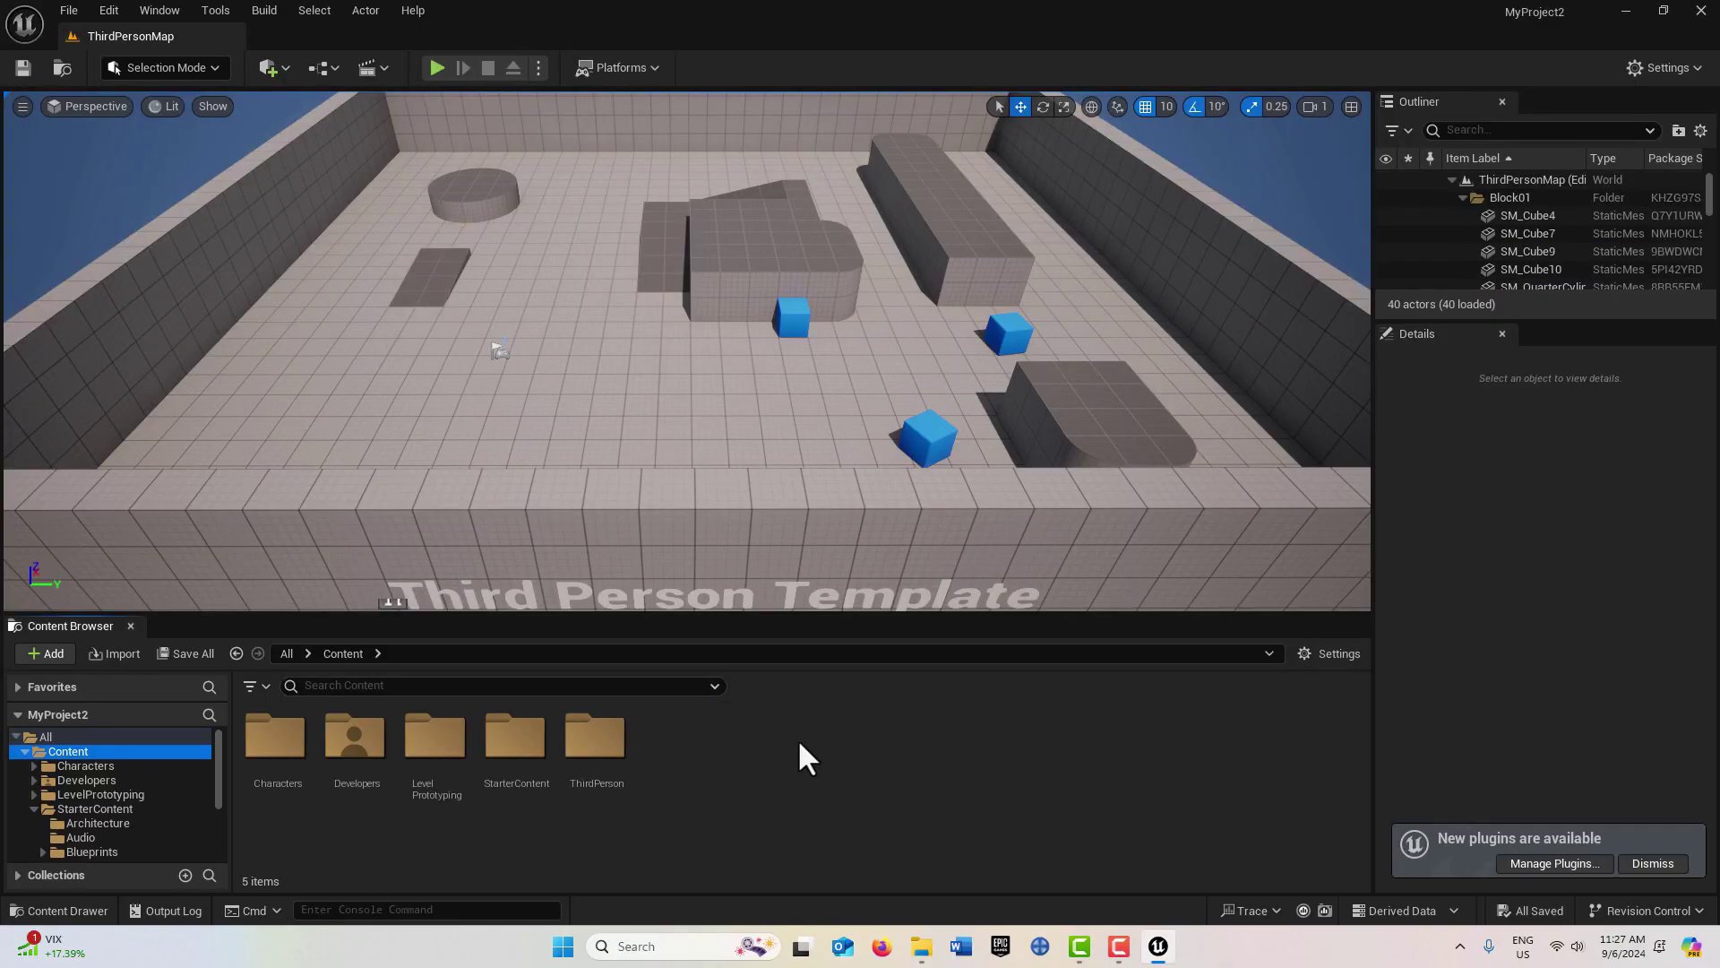
Step: Create a Widget Blueprint with User Widget as parent in the Content folder and open it docked beside the level editor
right_click(797, 739)
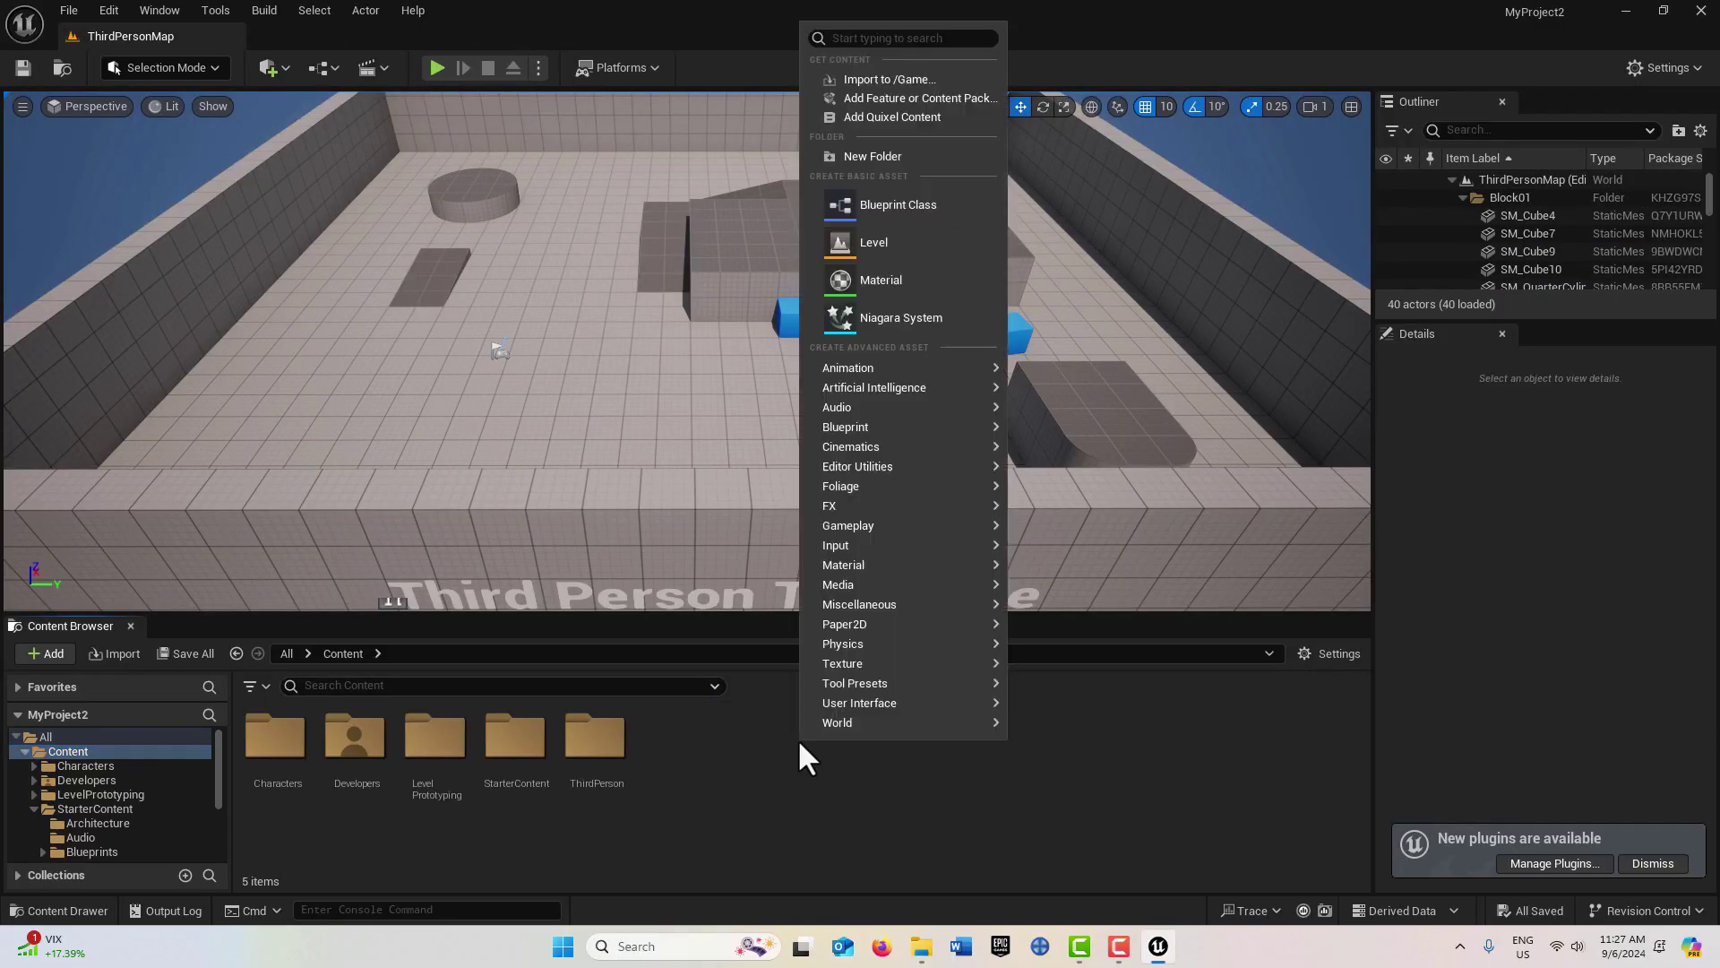
mouse_move(836, 705)
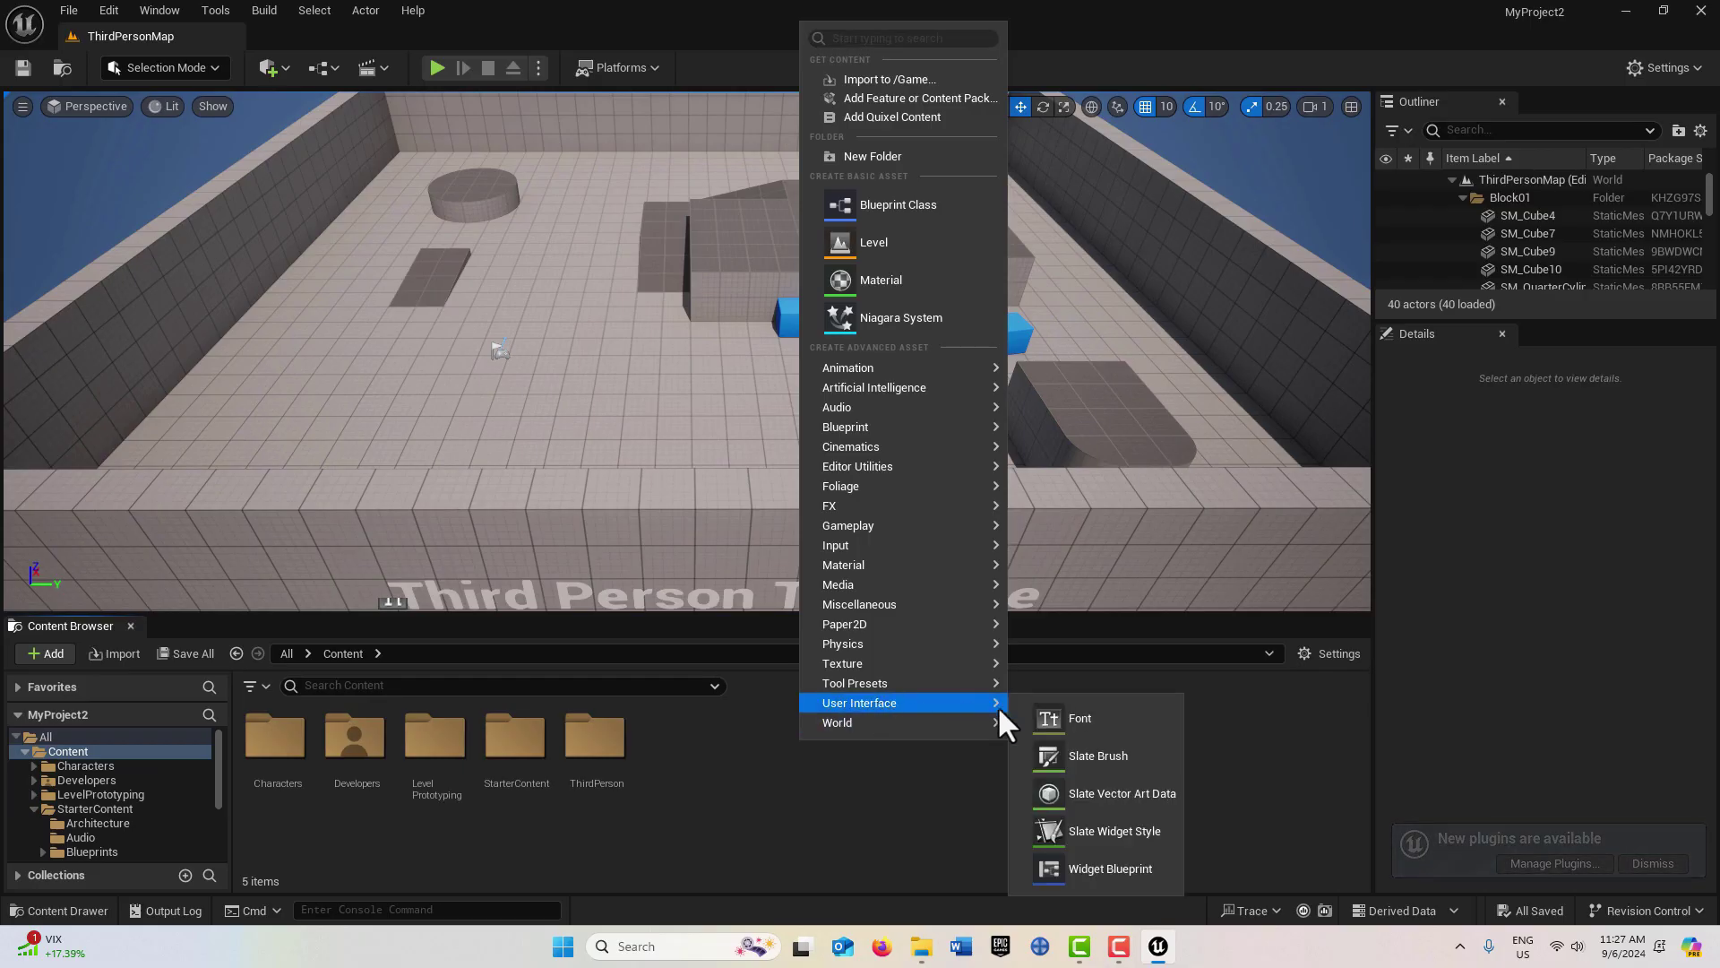
left_click(1133, 868)
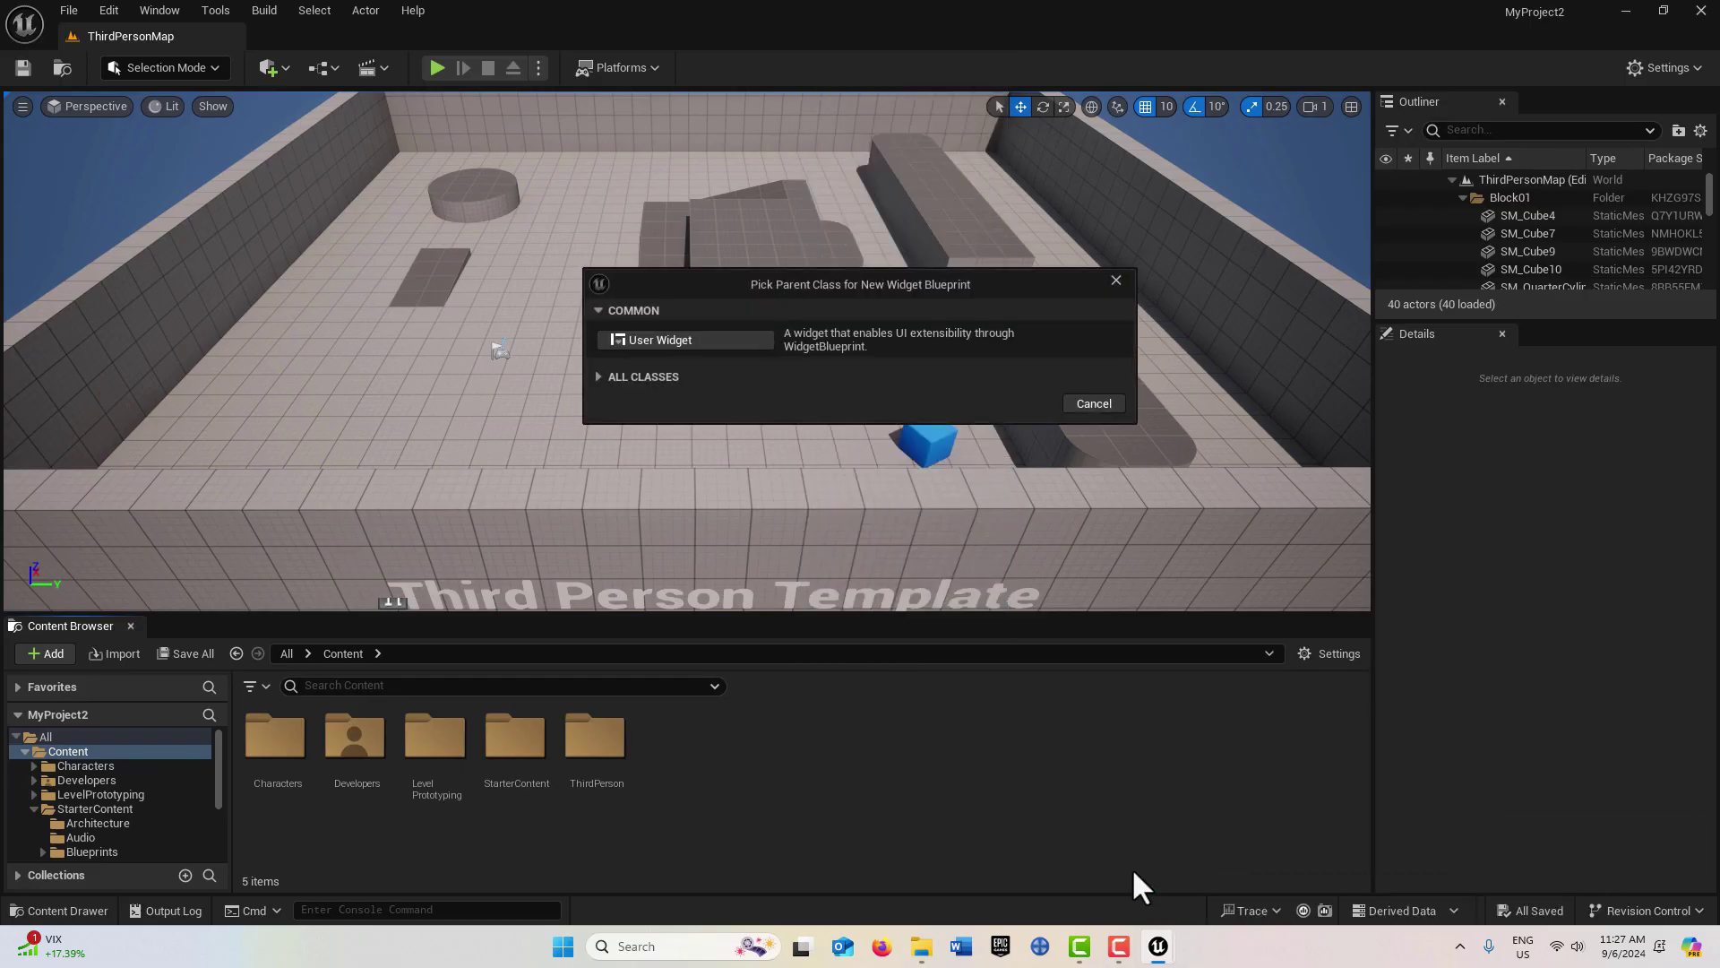
left_click(660, 340)
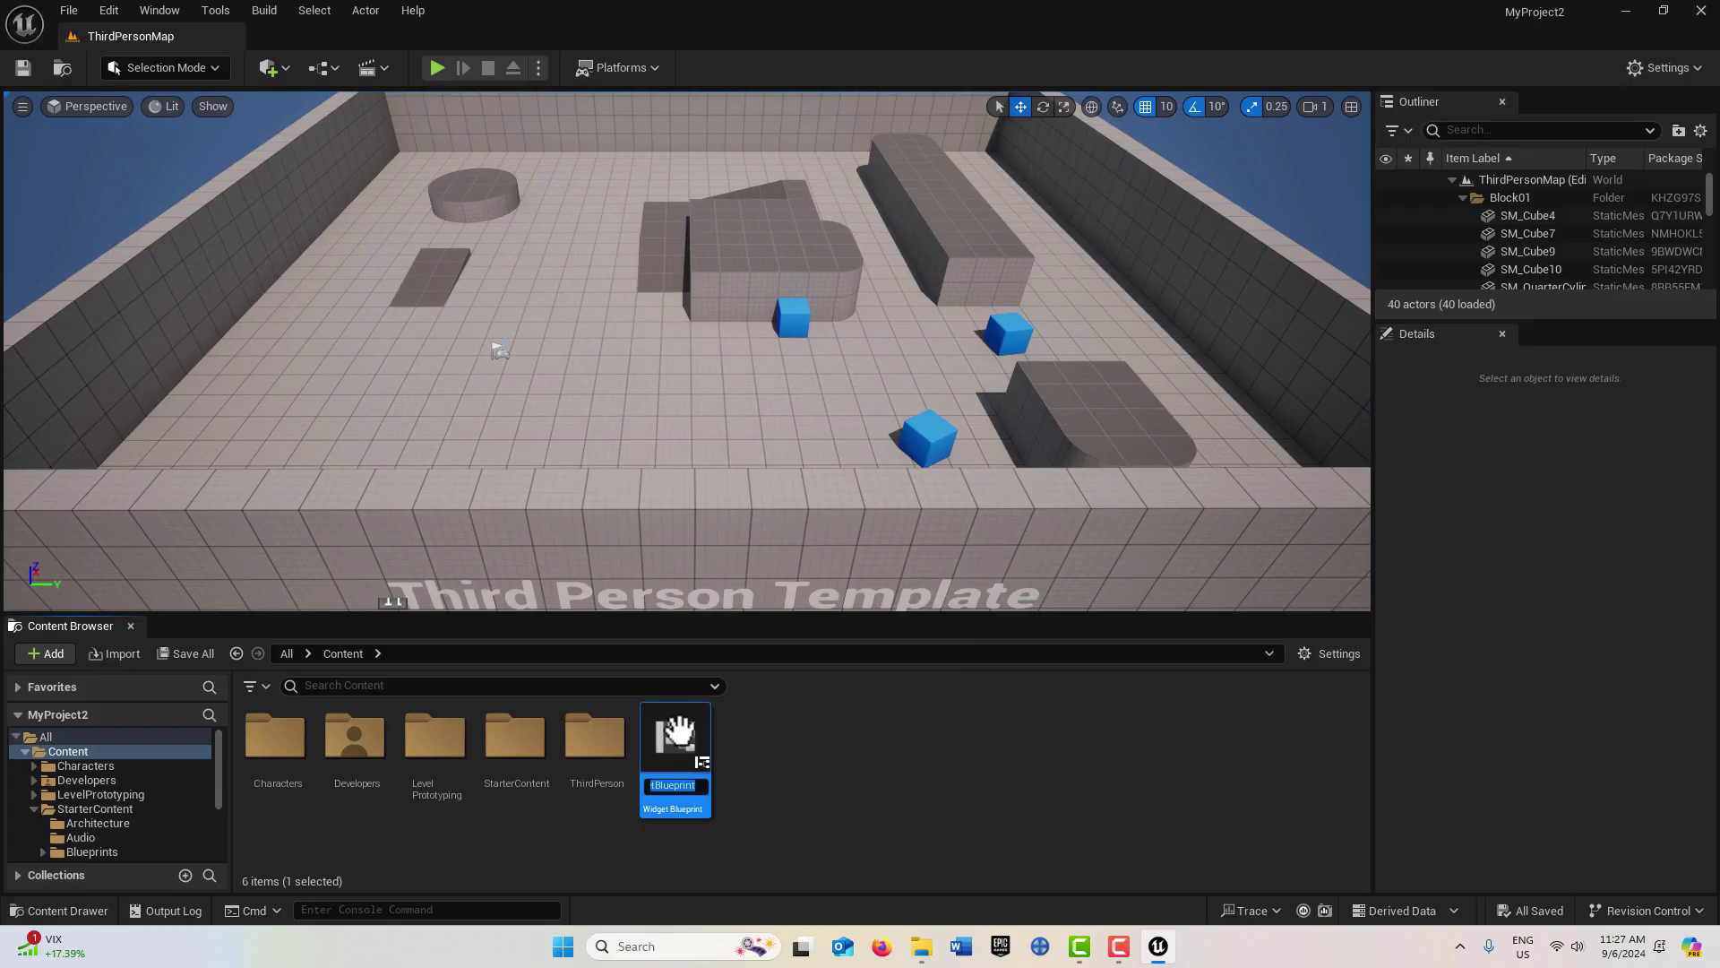
left_click(681, 730)
double_click(686, 729)
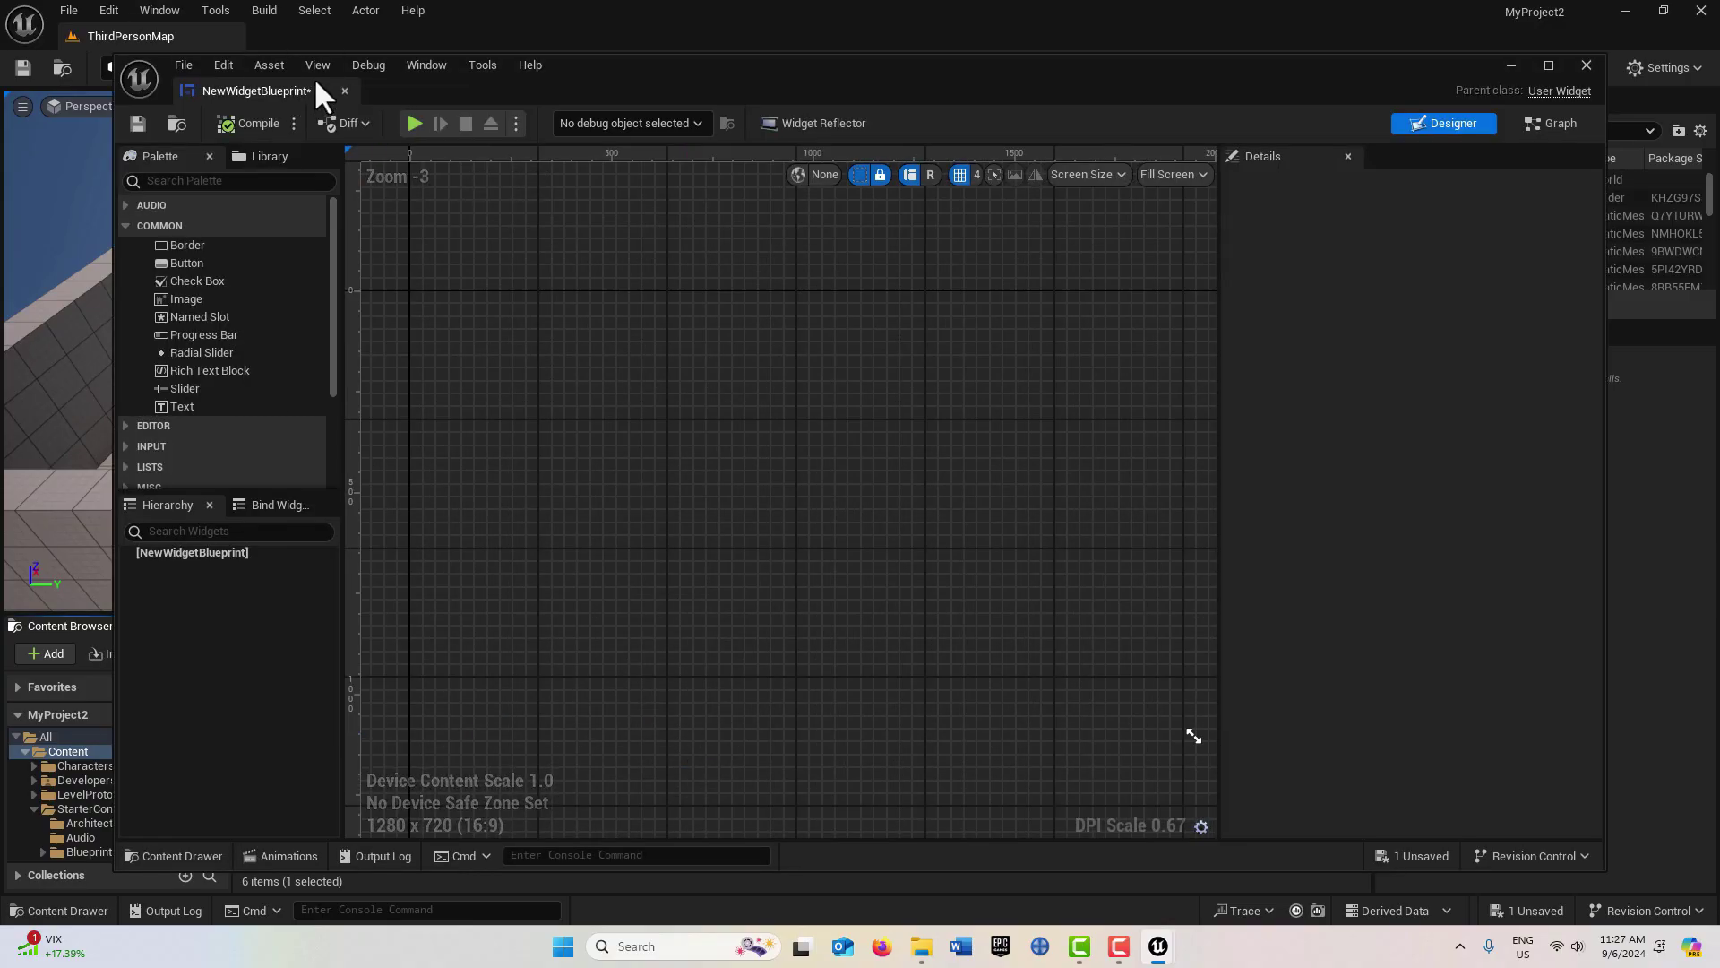
left_click_drag(315, 79, 336, 39)
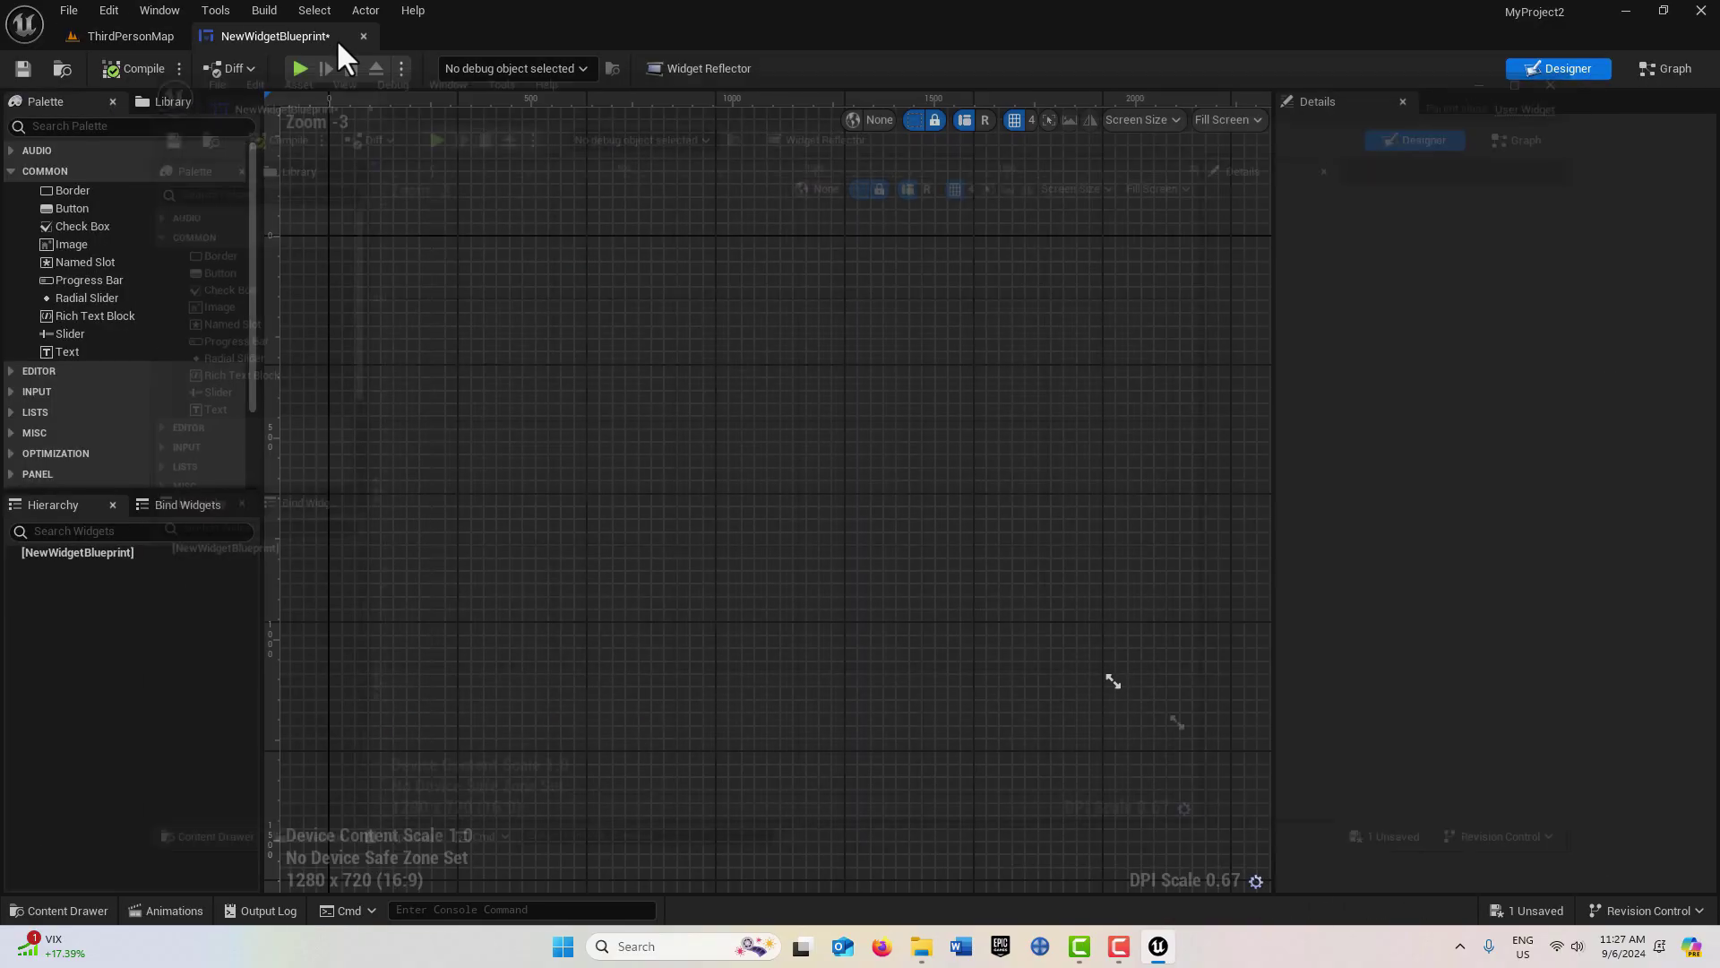
Step: Find the Text widget in the palette and add it to the empty widget canvas
left_click(64, 125)
type("text")
left_click(80, 188)
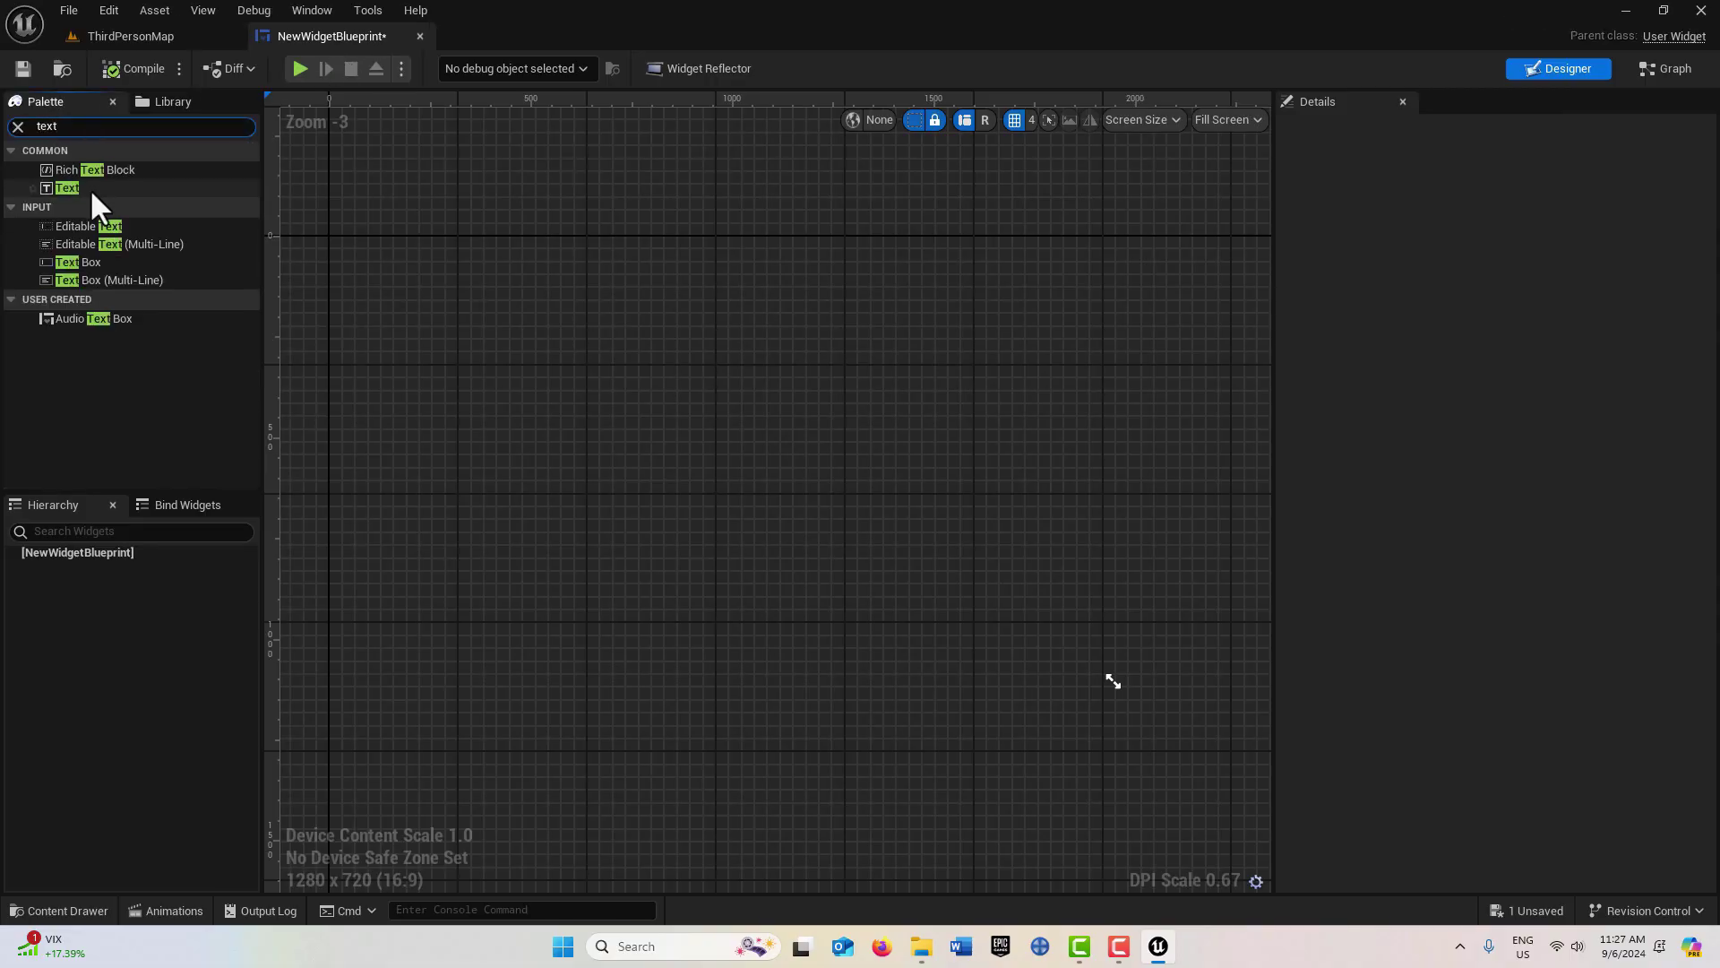
left_click_drag(71, 187, 722, 413)
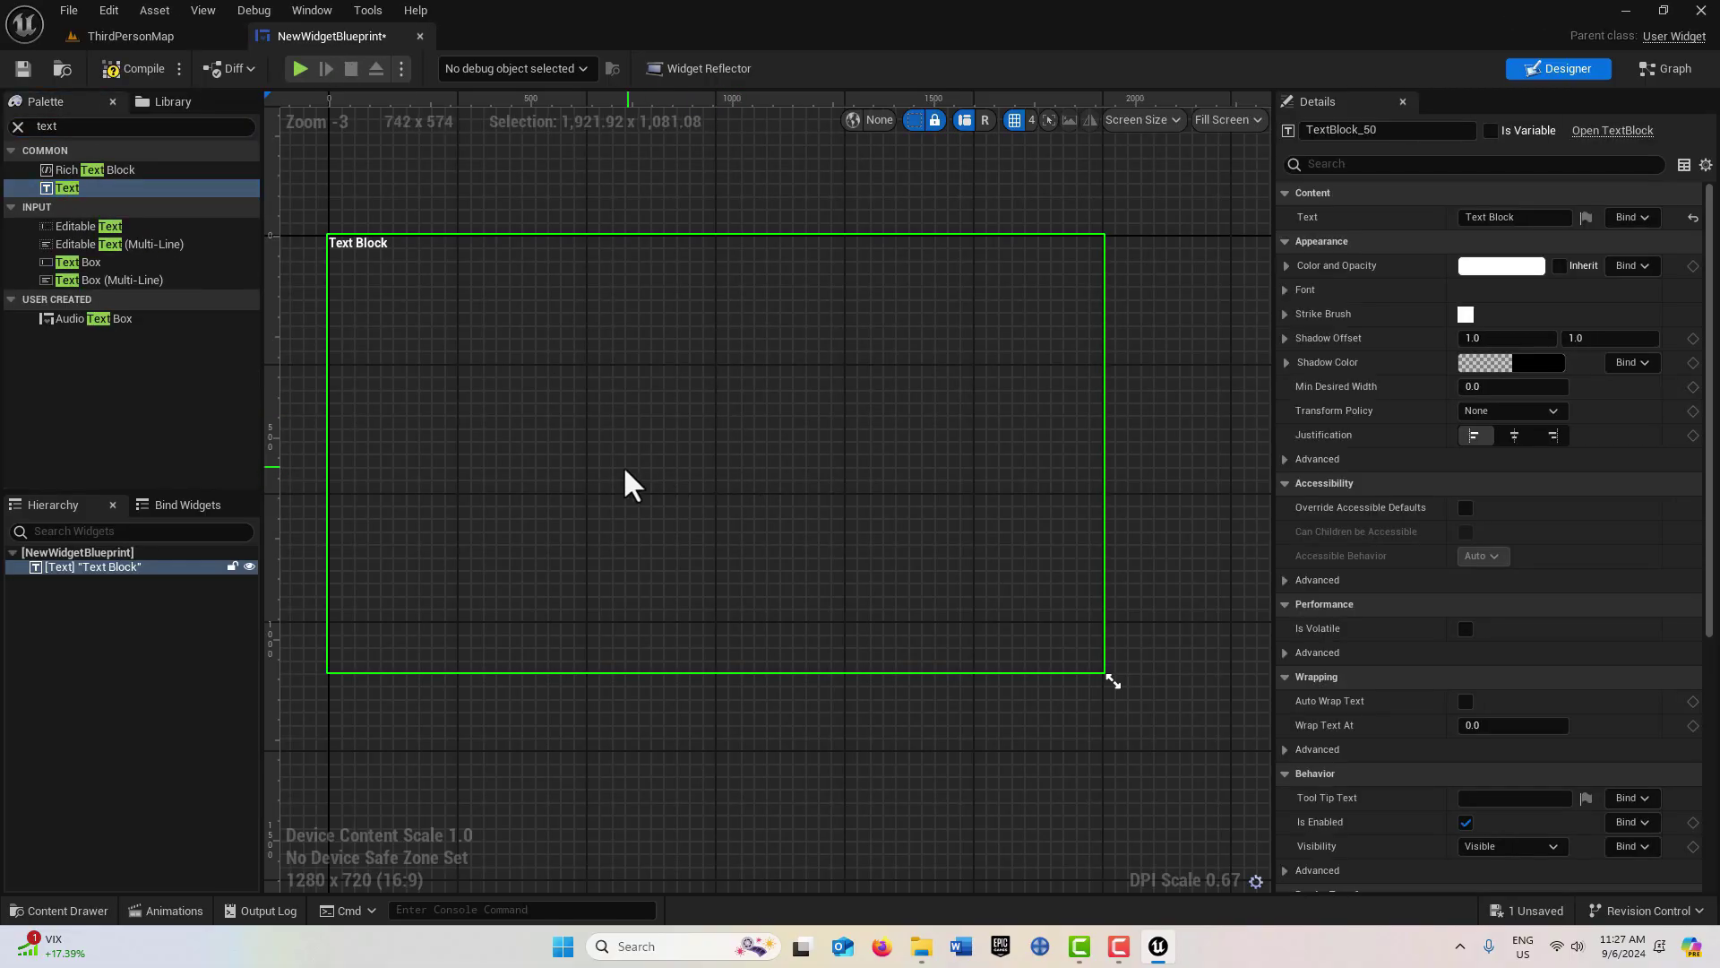
Step: Set the text block's content to "3D WIDGET" and its font size to 200
left_click(1522, 217)
type("3D W")
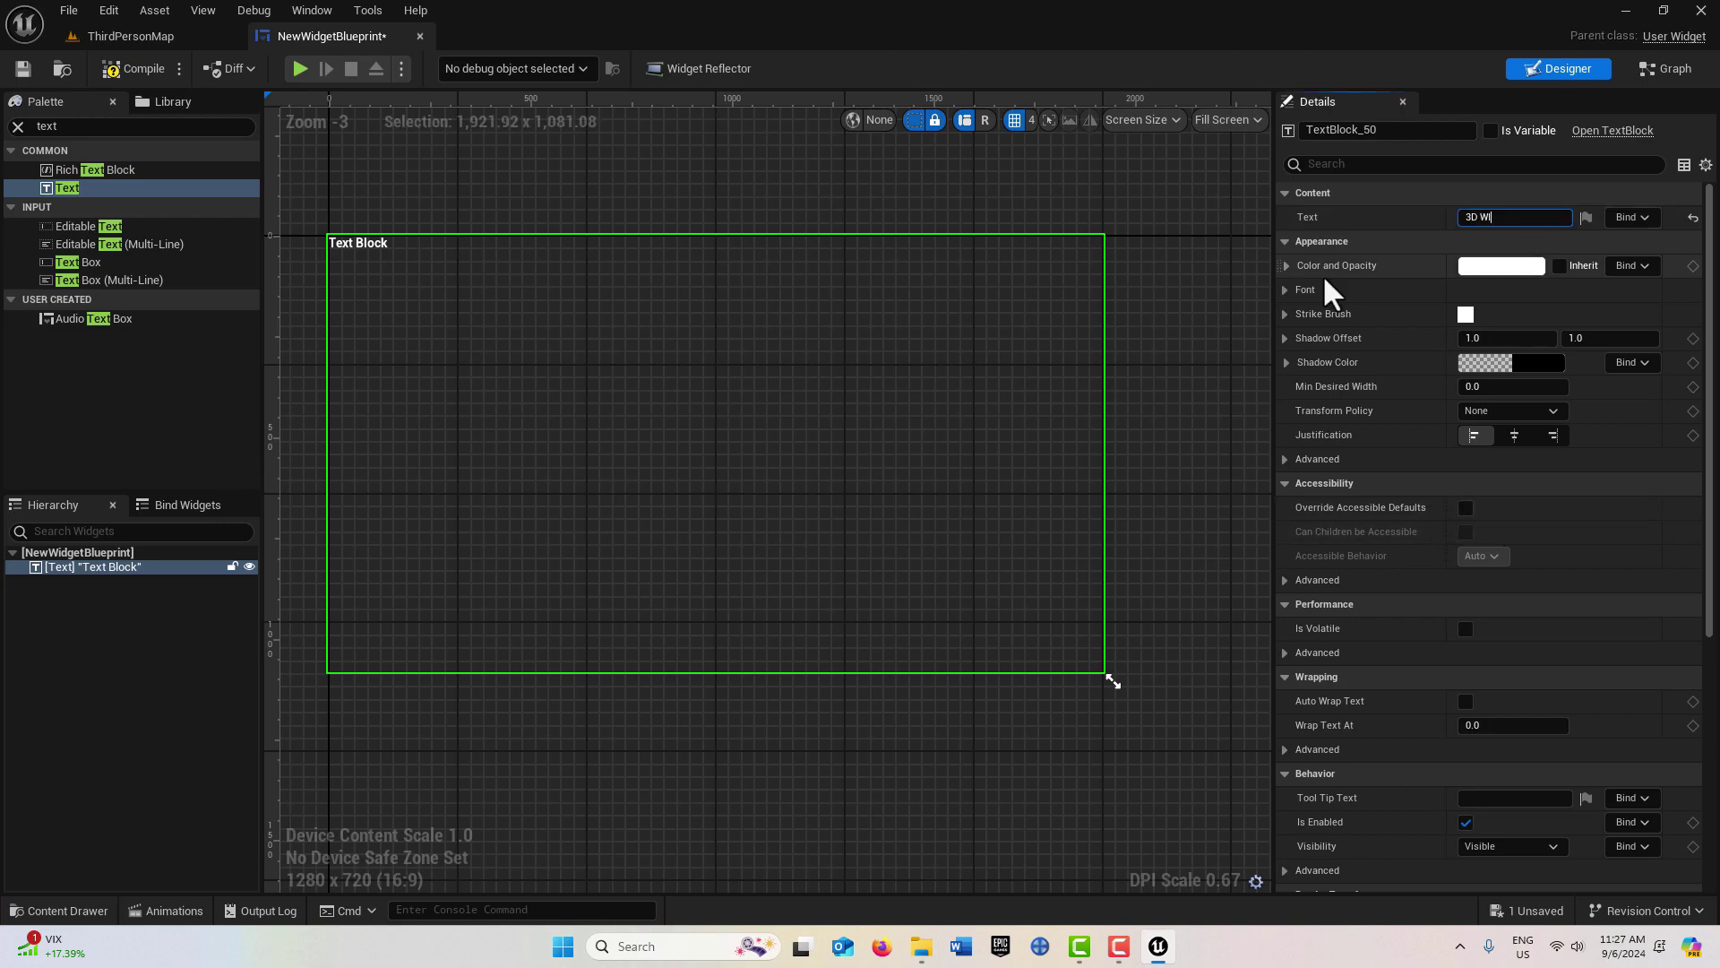
type("IDGET")
left_click(1287, 289)
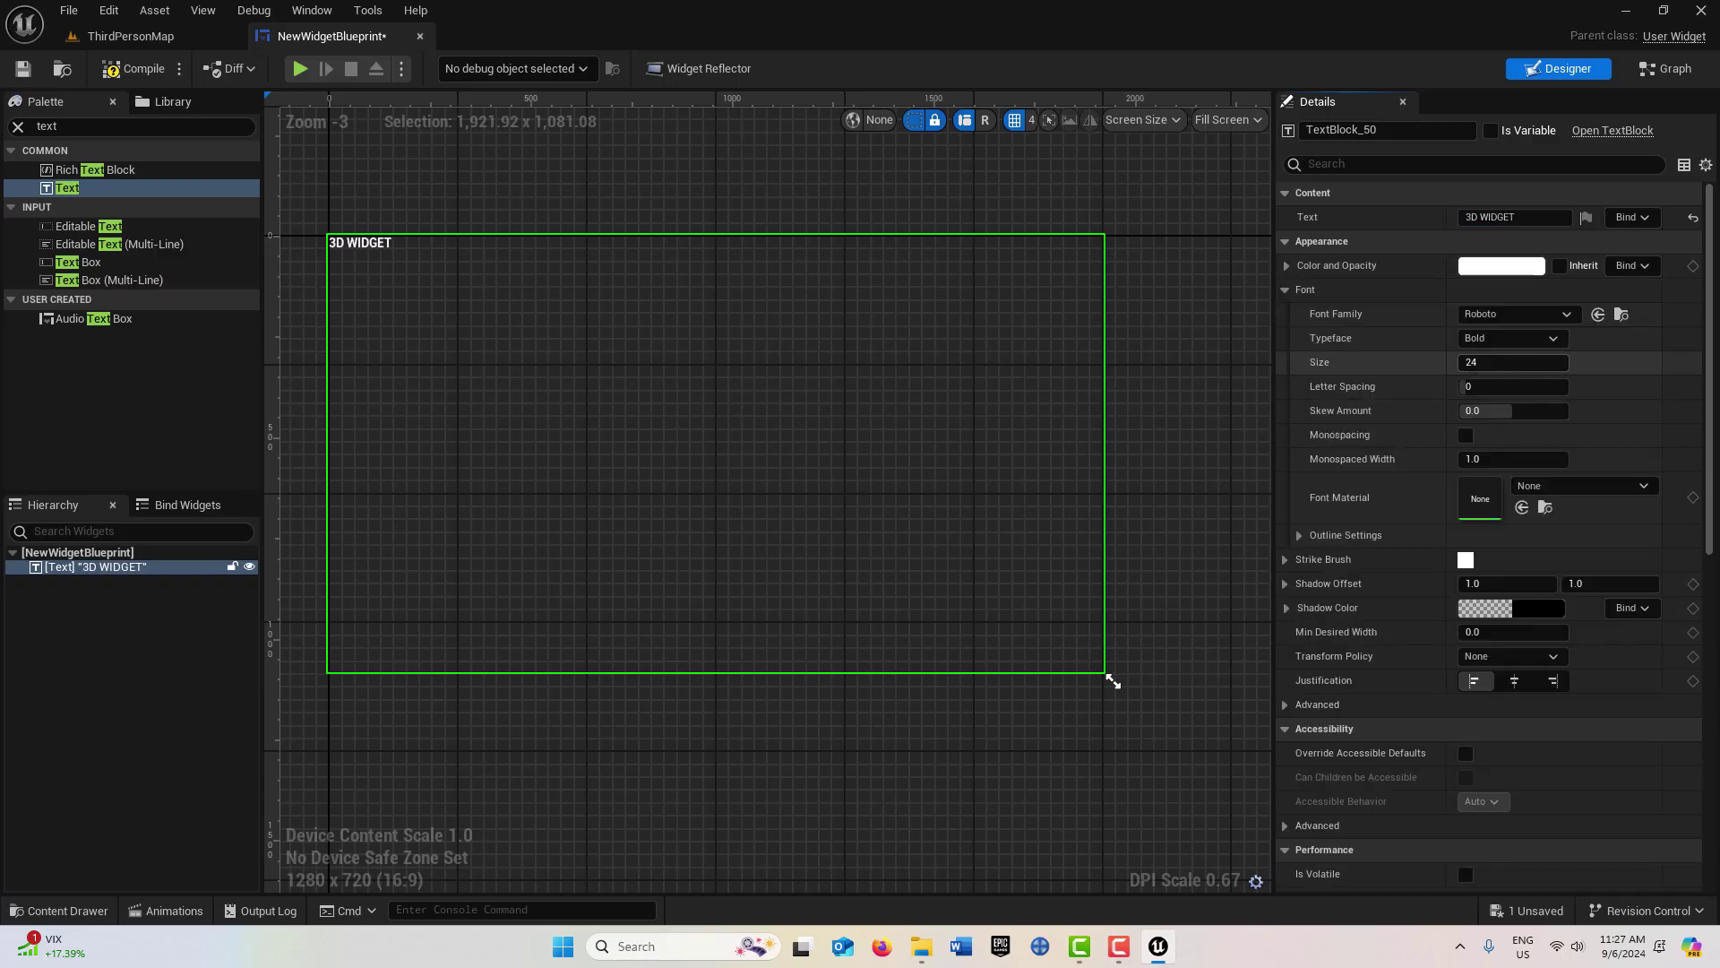
left_click_drag(1464, 362, 1551, 362)
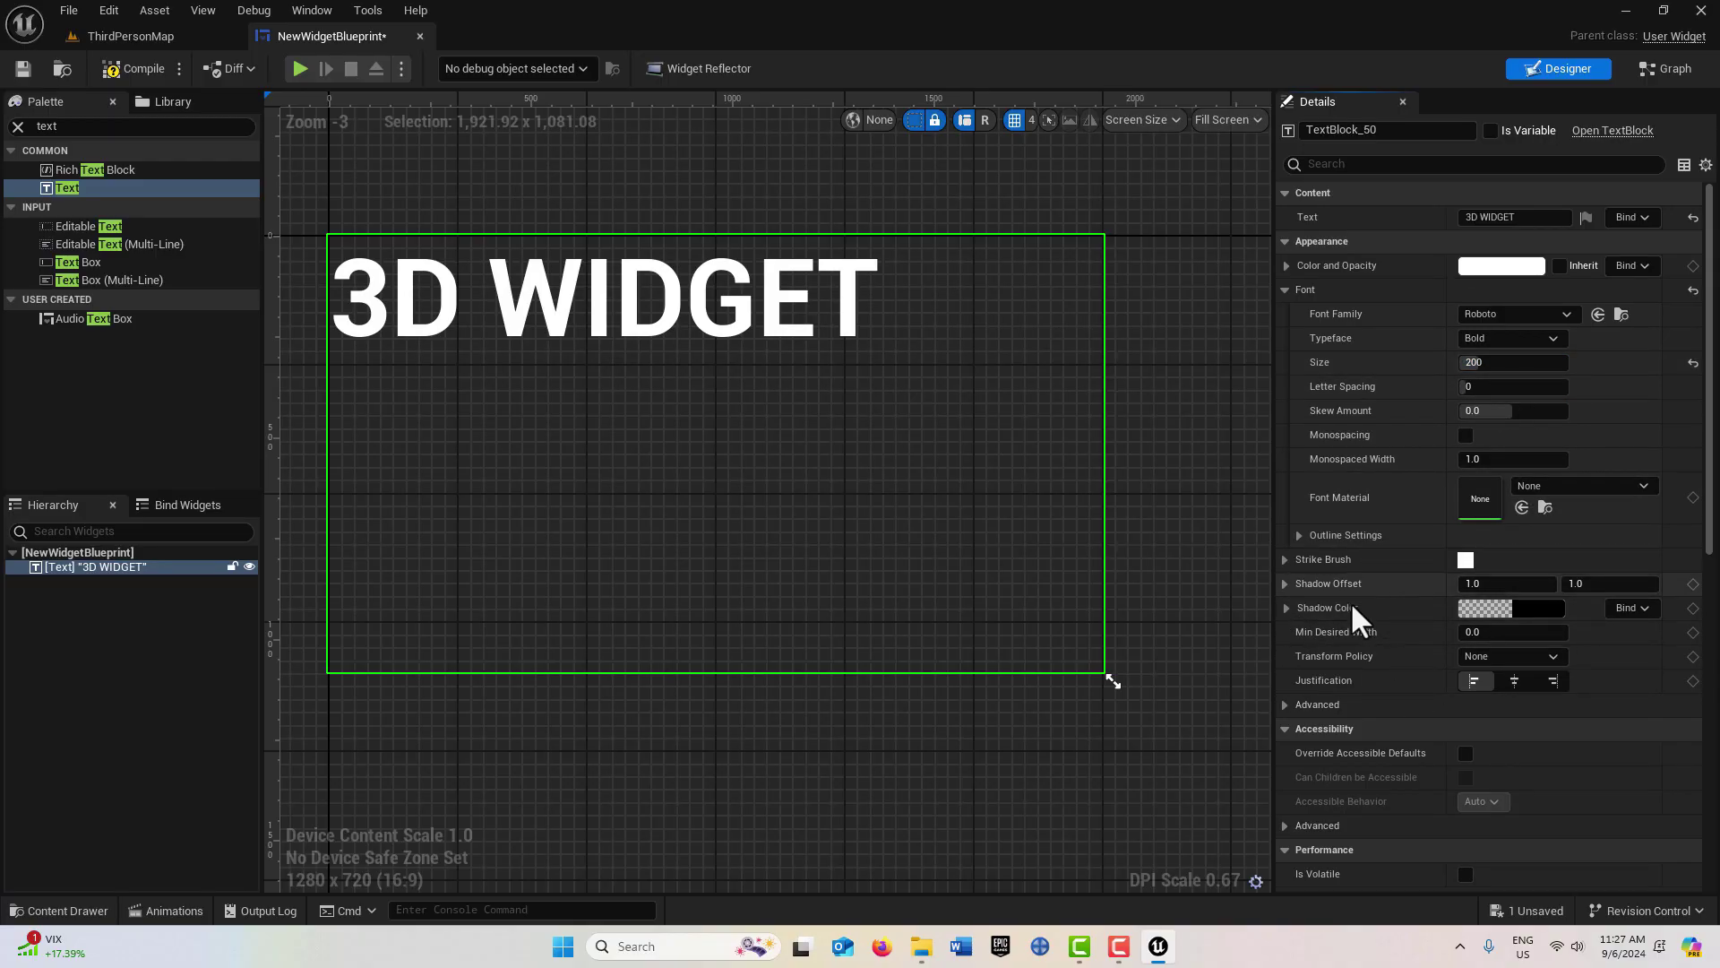
Step: Make the text's black shadow fully opaque by setting the shadow color's alpha to 1.0
left_click(1286, 609)
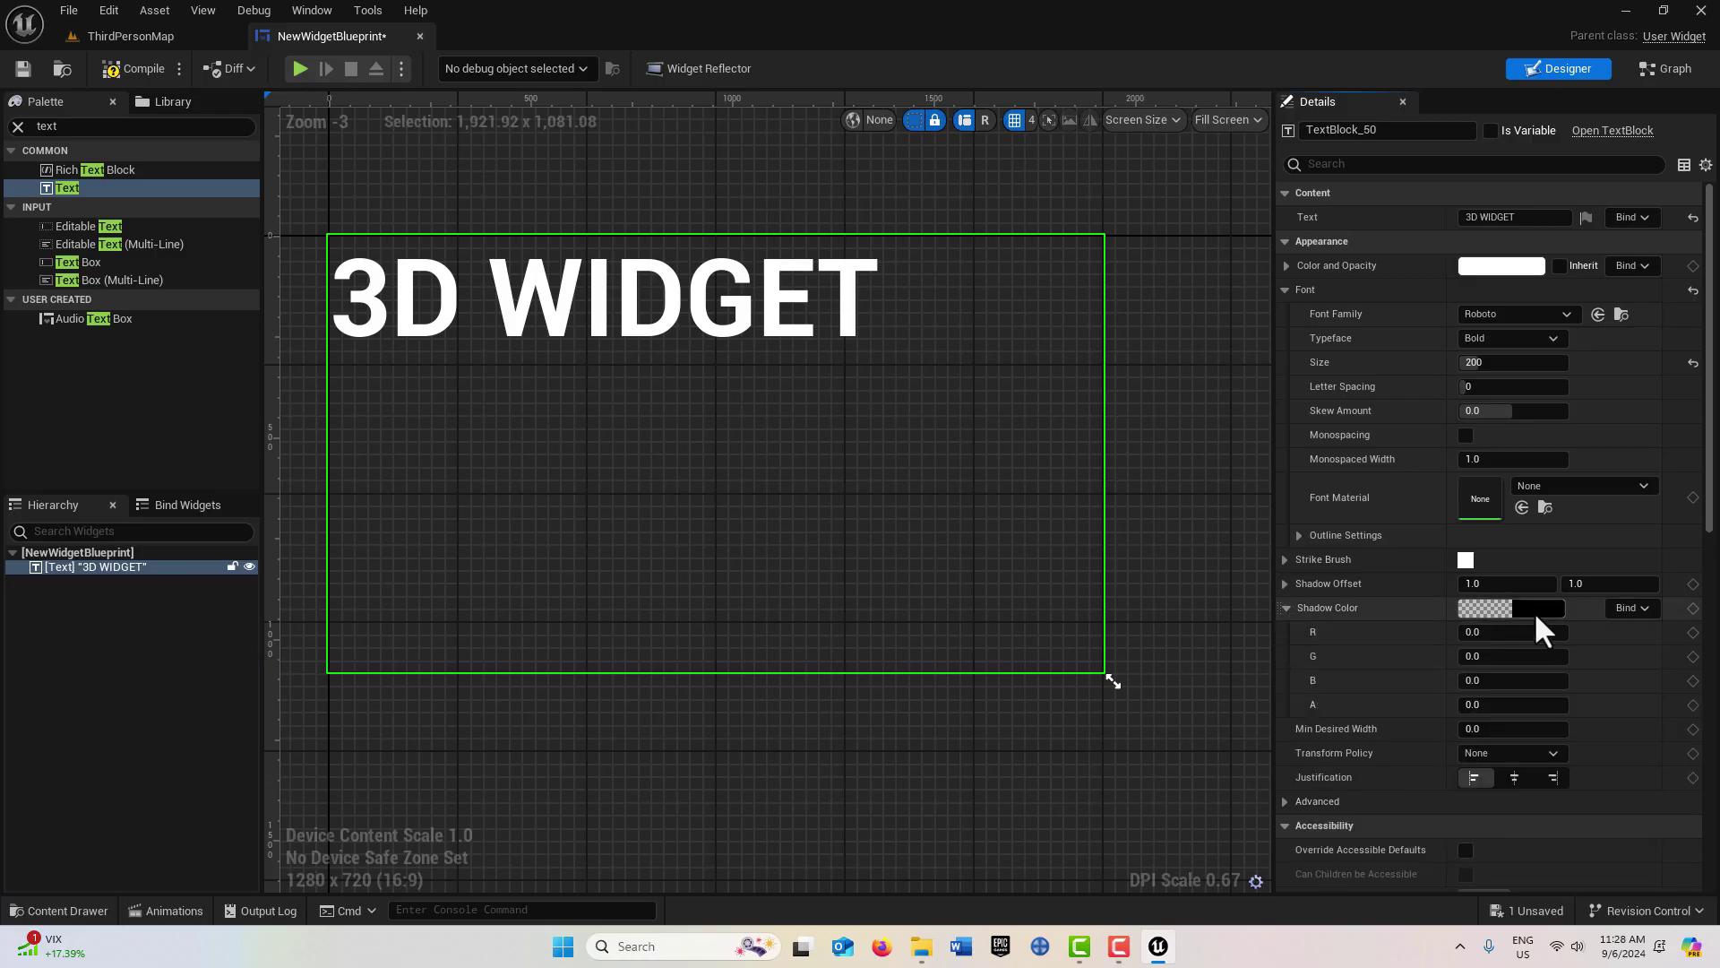
left_click(1497, 705)
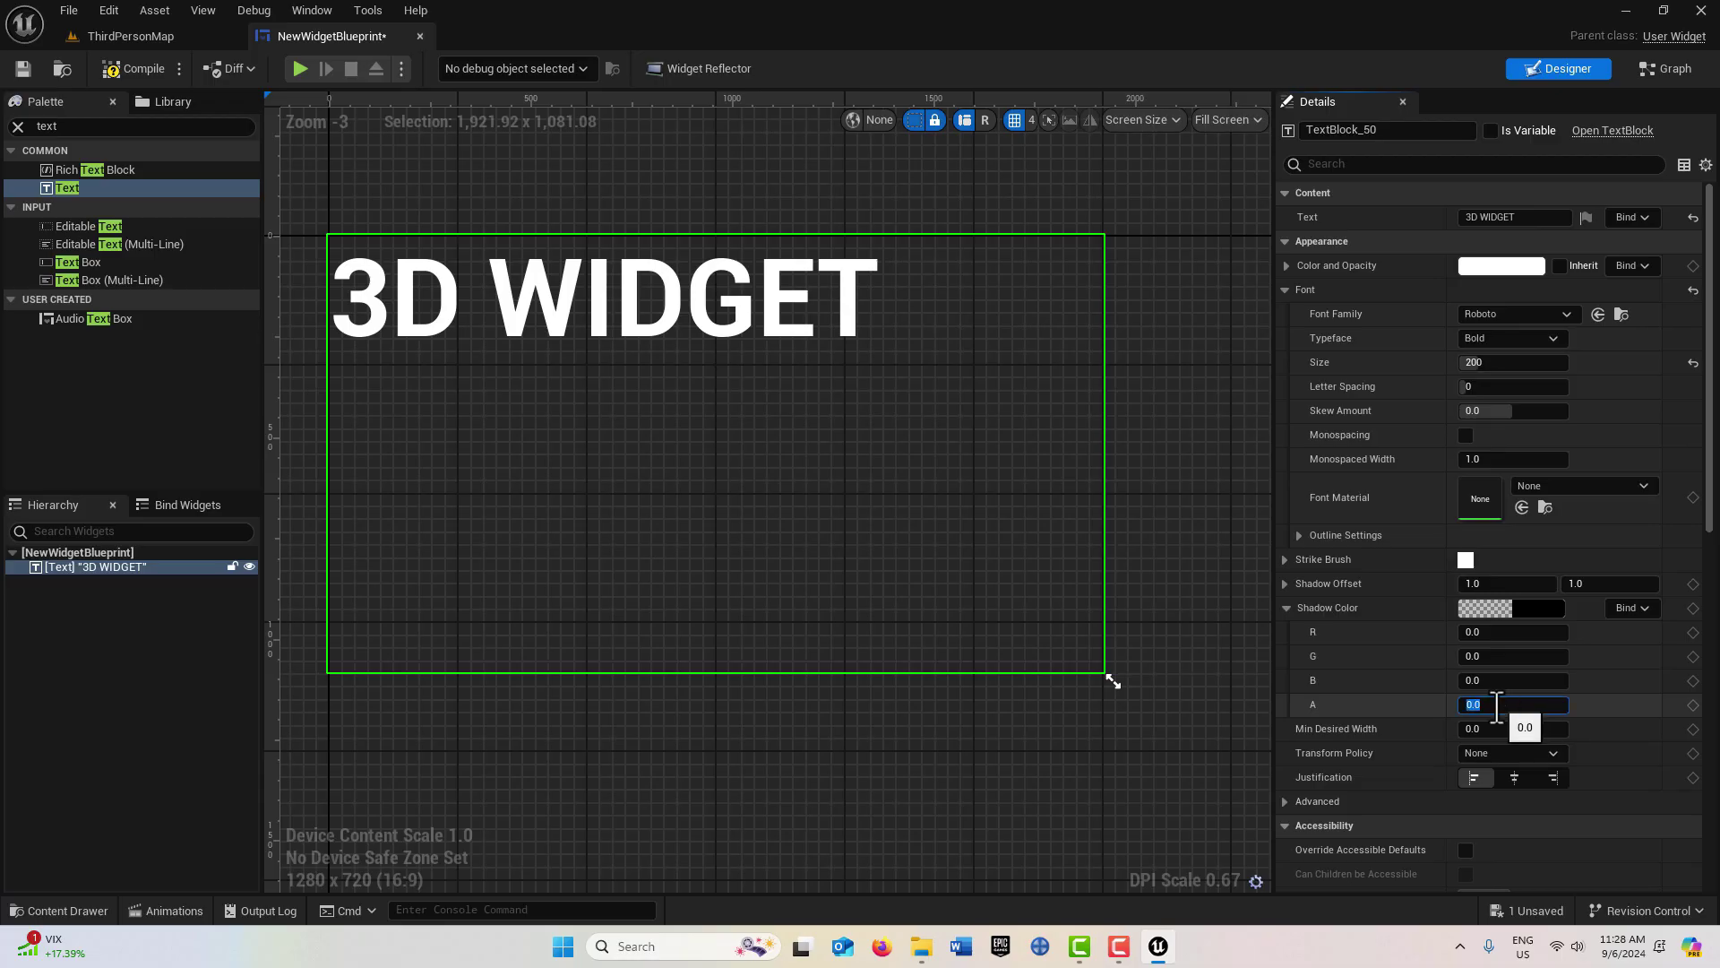
key("Return")
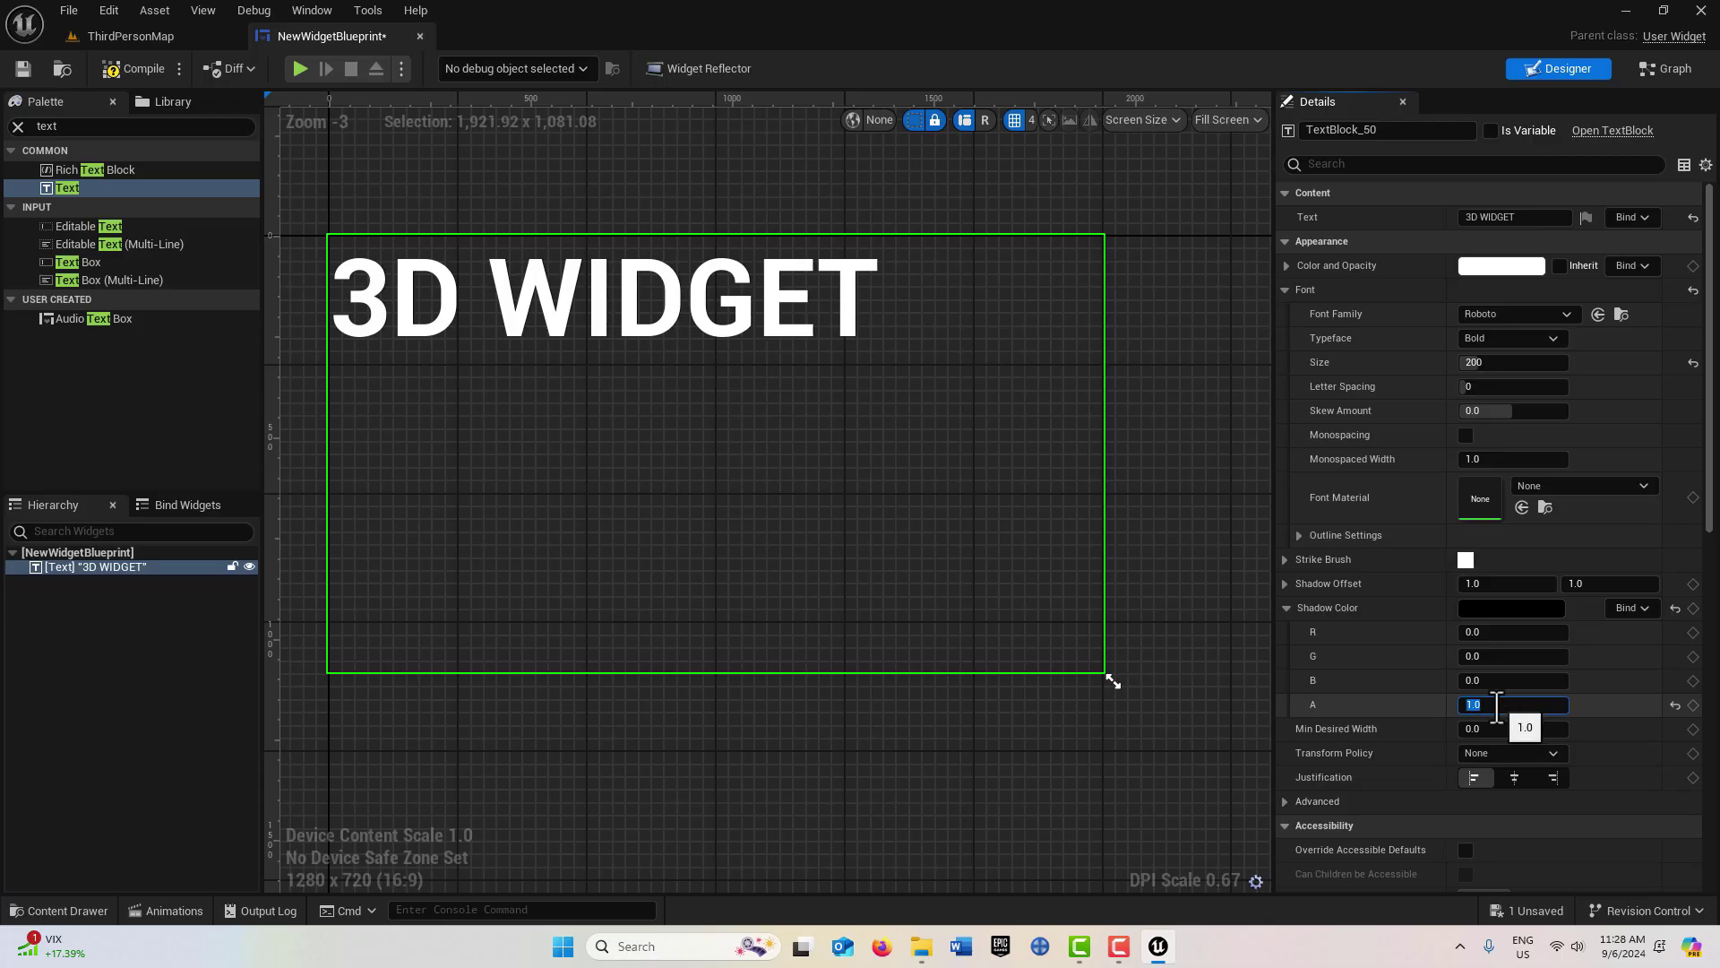
Step: Set the text's shadow offset to 3.0 horizontally and 4.0 vertically
left_click(1484, 586)
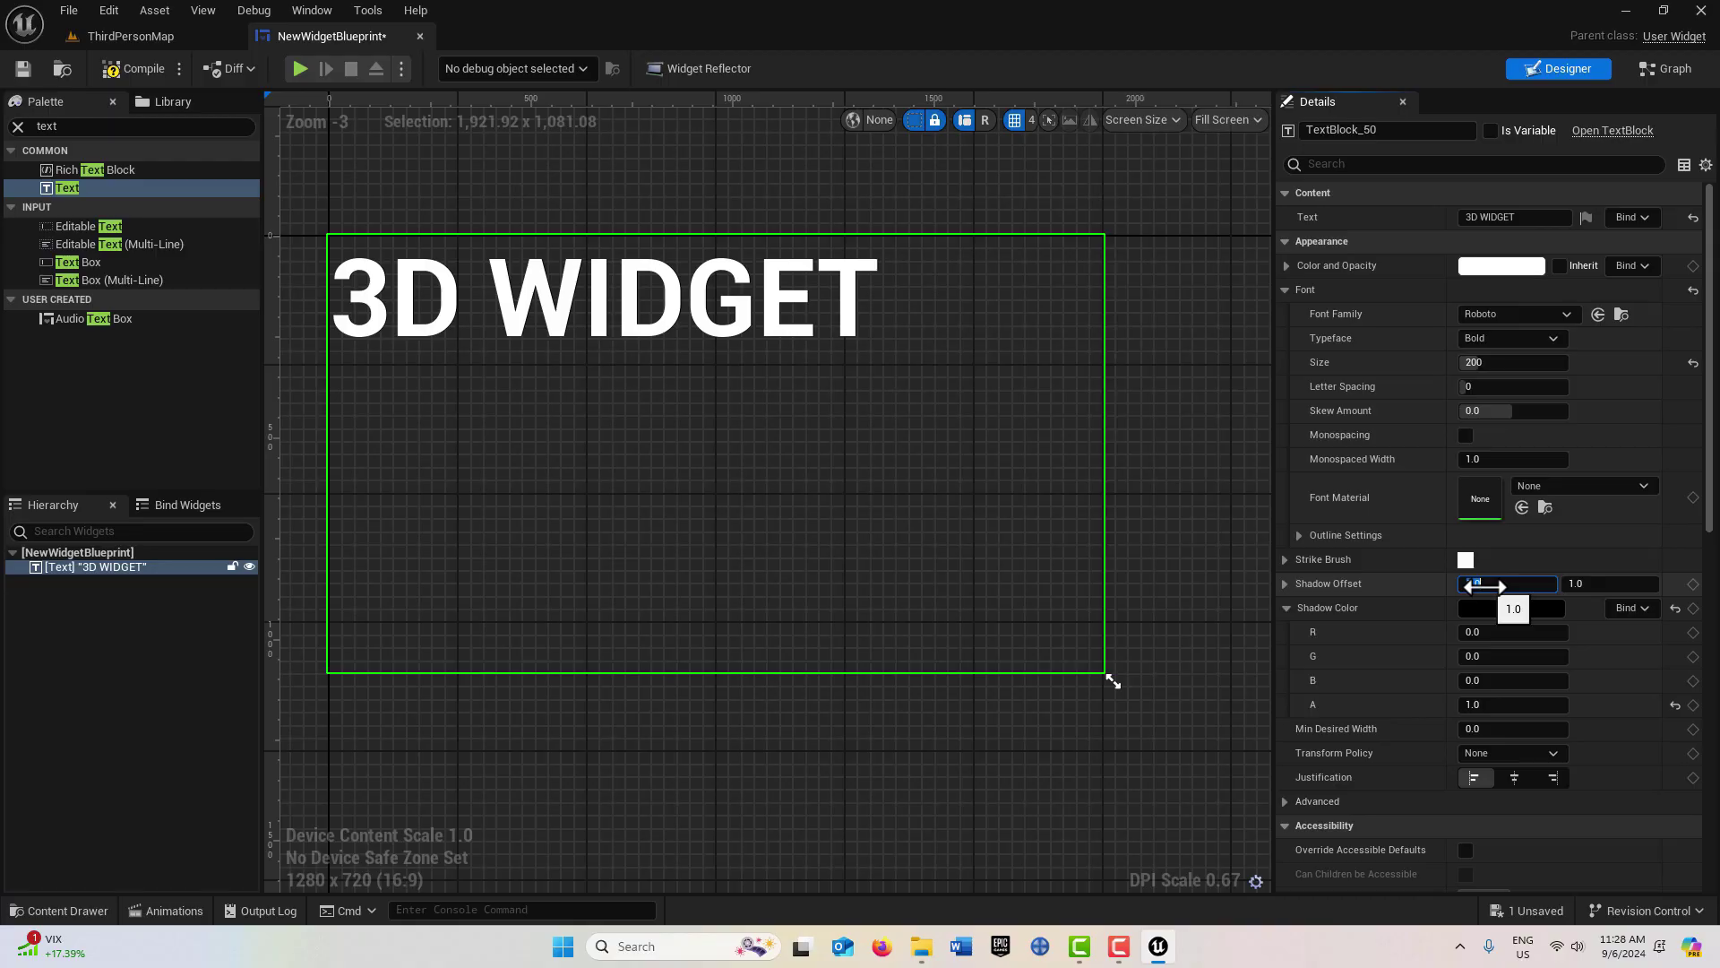
type("3")
left_click(1586, 583)
type("4")
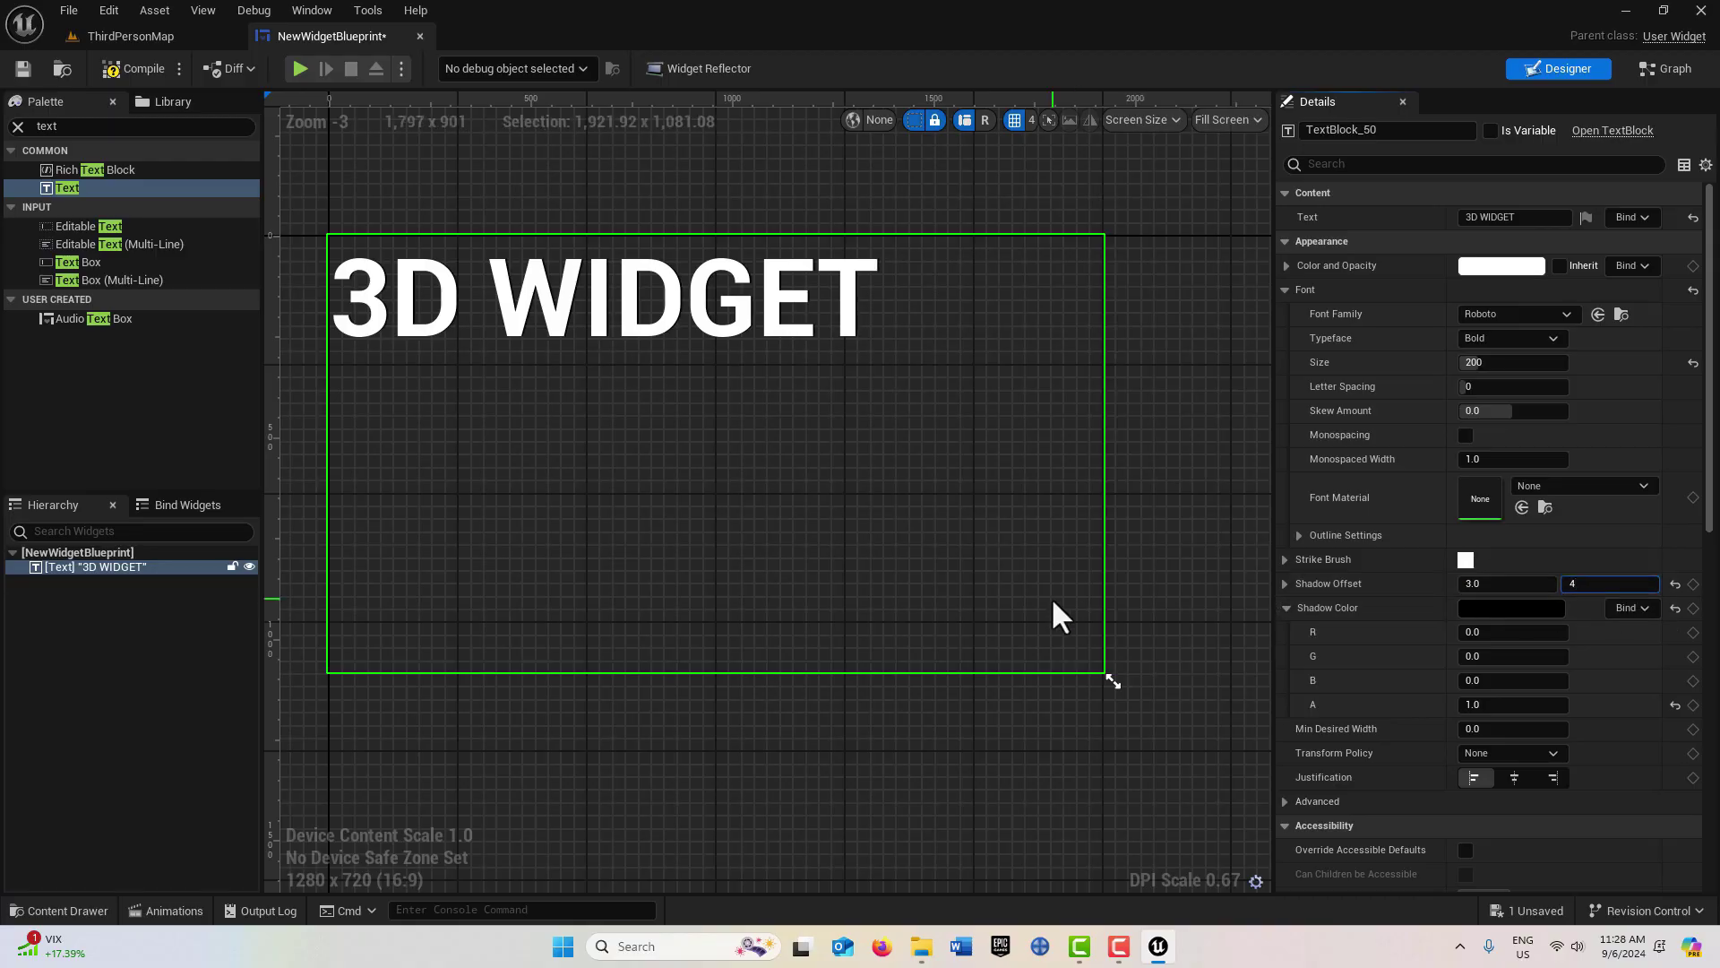
key("Return")
Step: Examine the shadow along the edges of the last letters of the 3D WIDGET text up close
scroll(1047, 597, "up", 9)
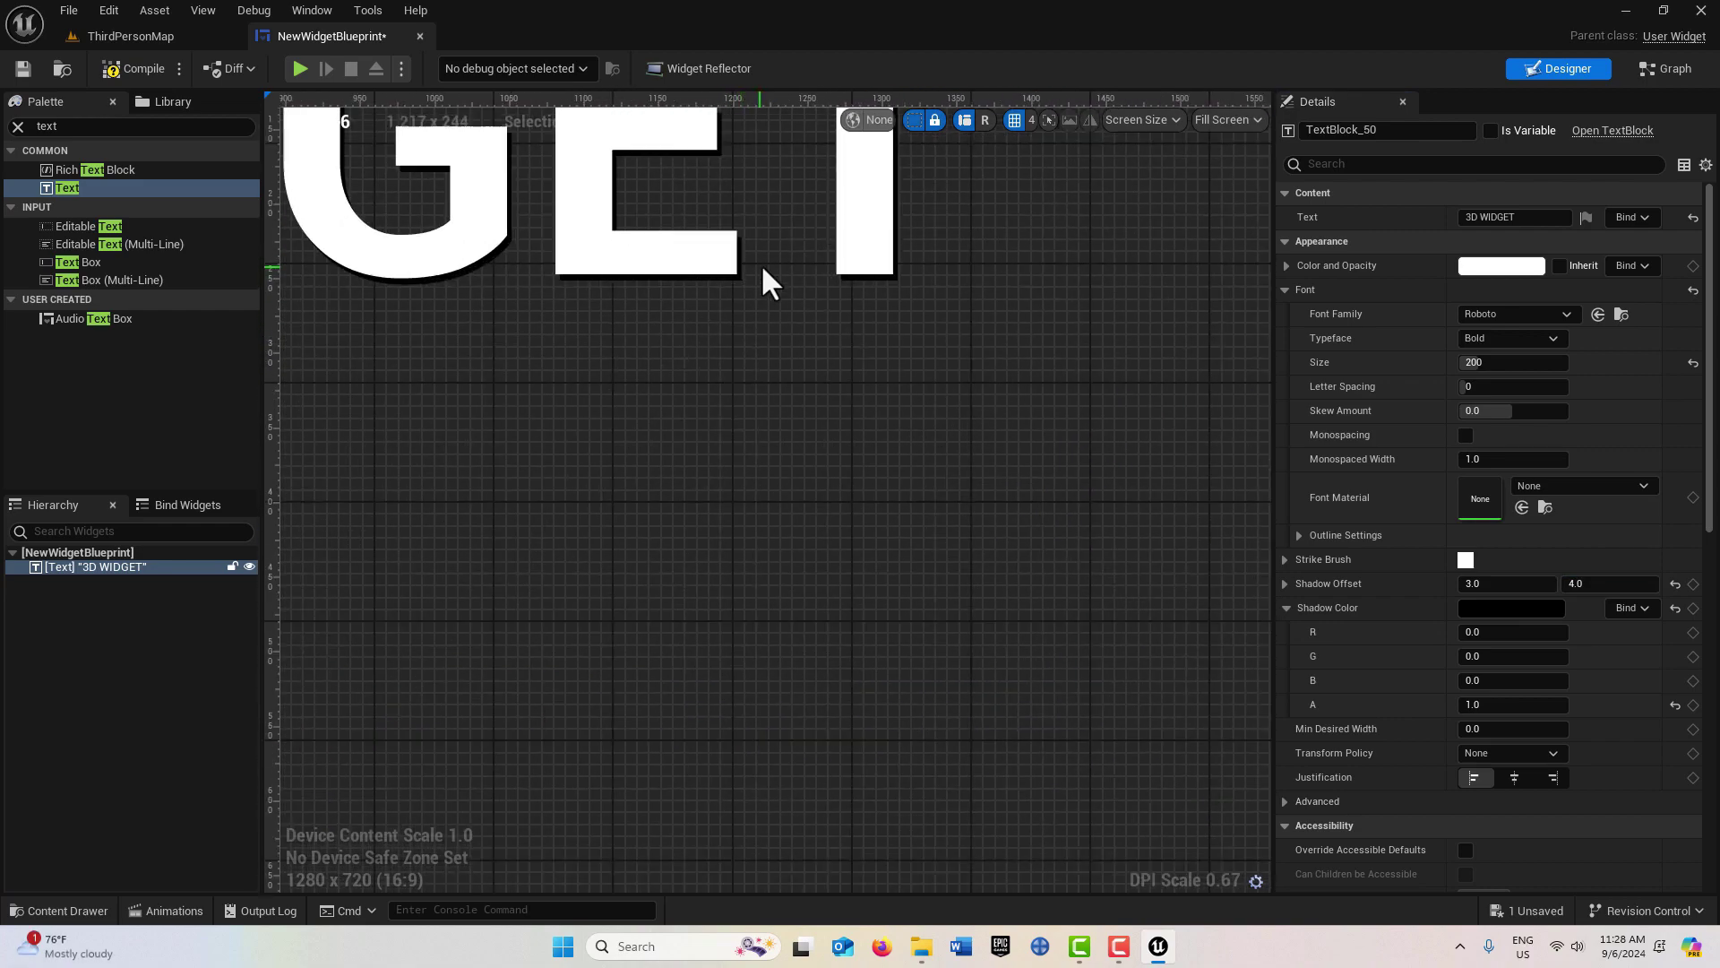
scroll(906, 228, "up", 2)
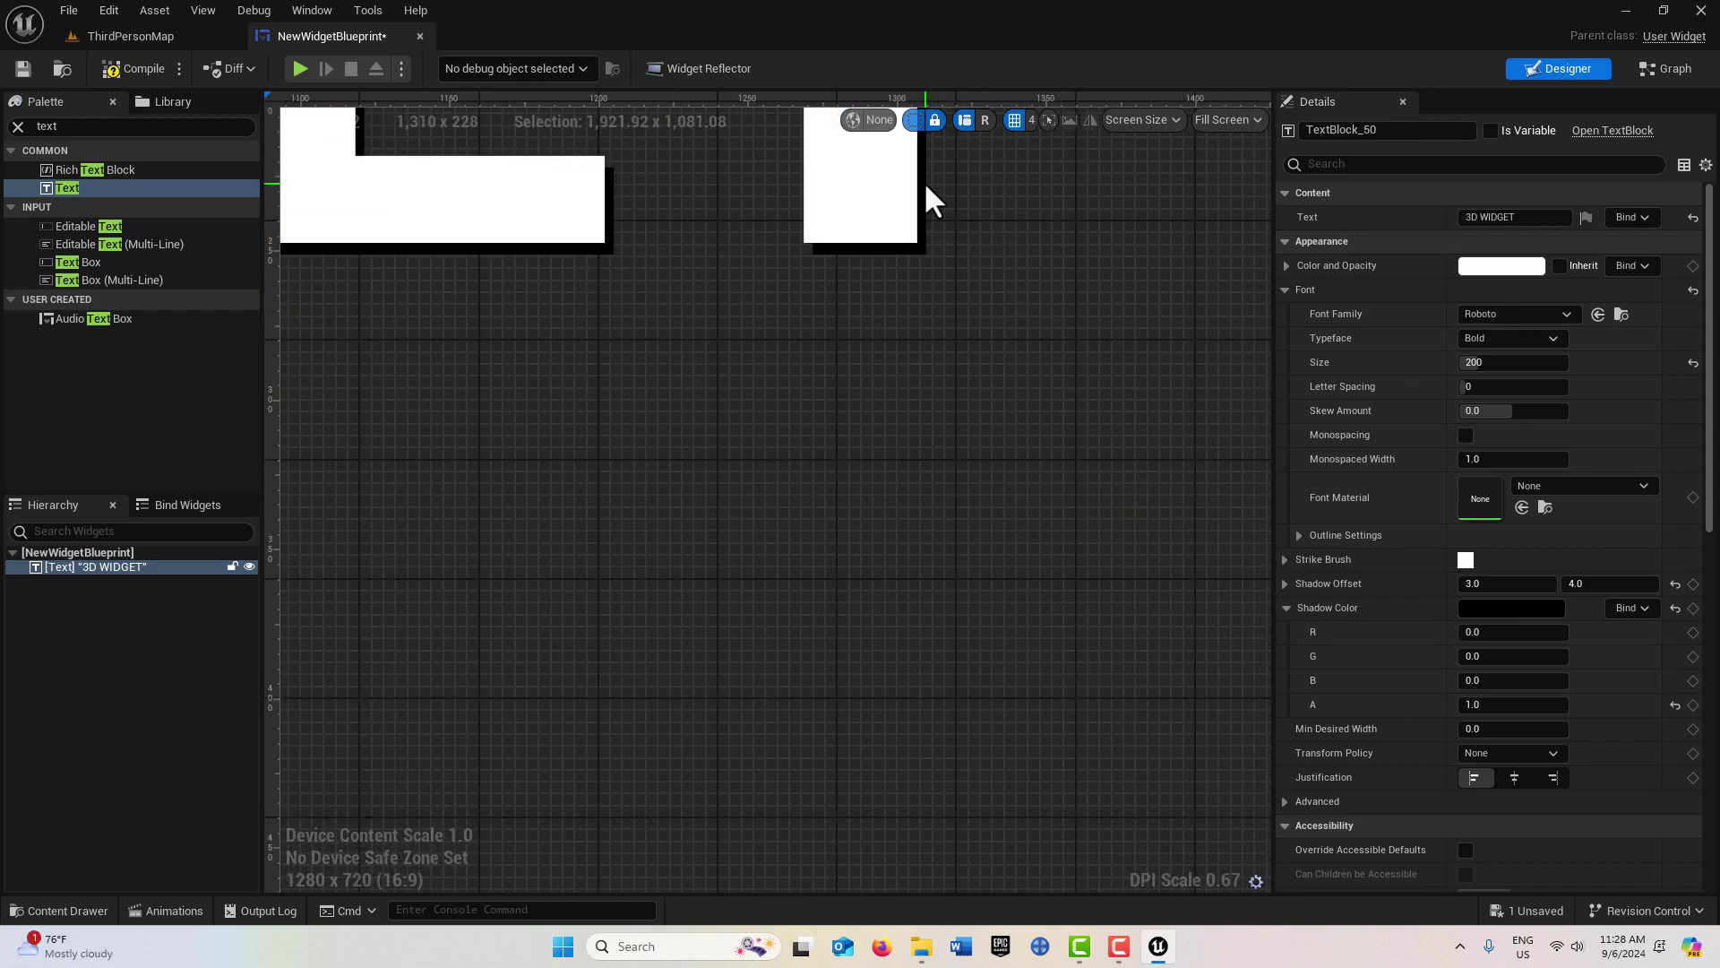
scroll(932, 529, "up", 2)
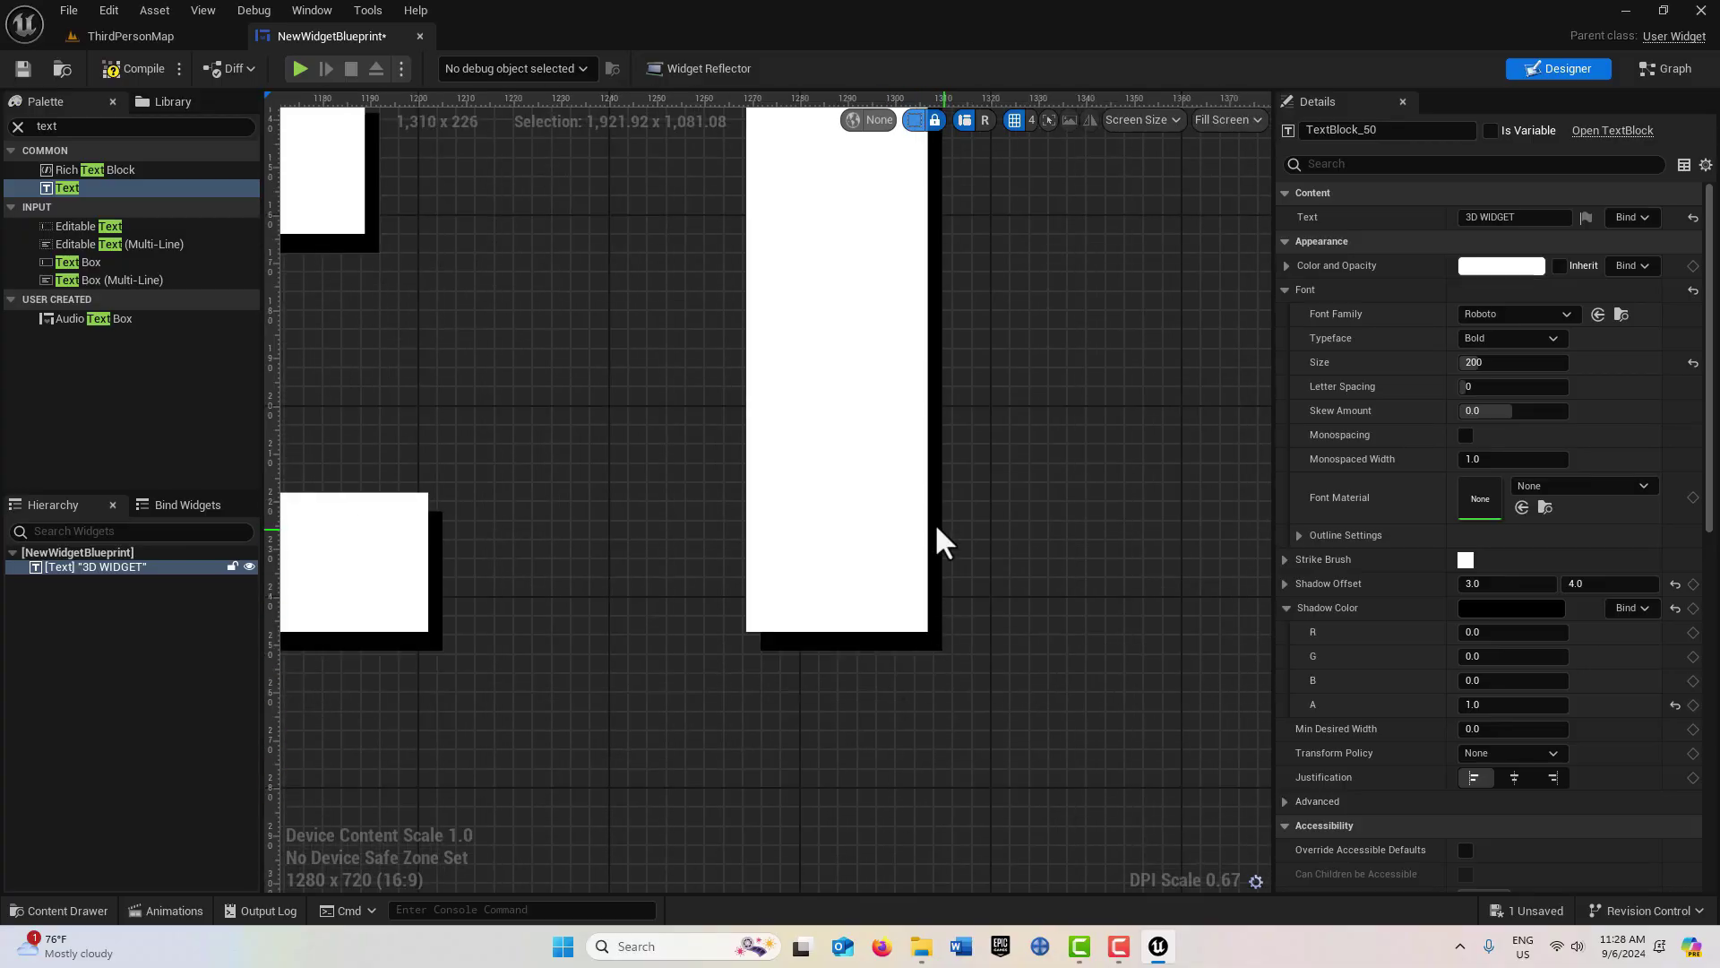
scroll(902, 541, "down", 3)
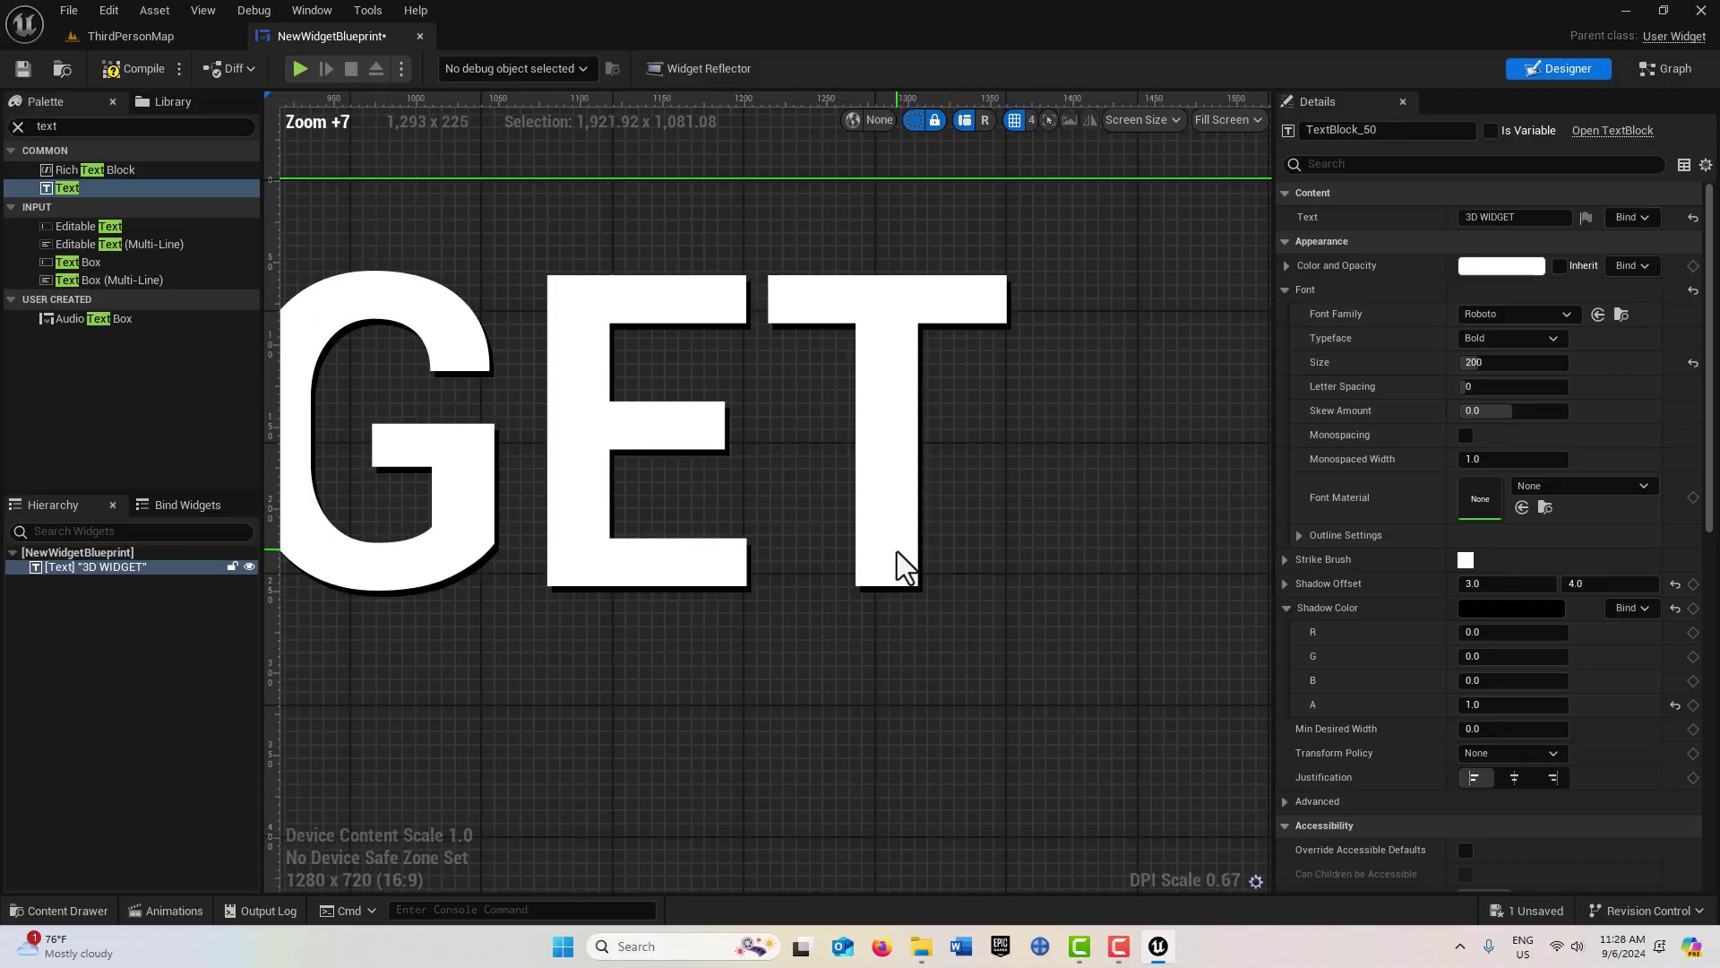
scroll(817, 637, "down", 4)
right_click_drag(765, 751, 1006, 672)
scroll(995, 677, "down", 2)
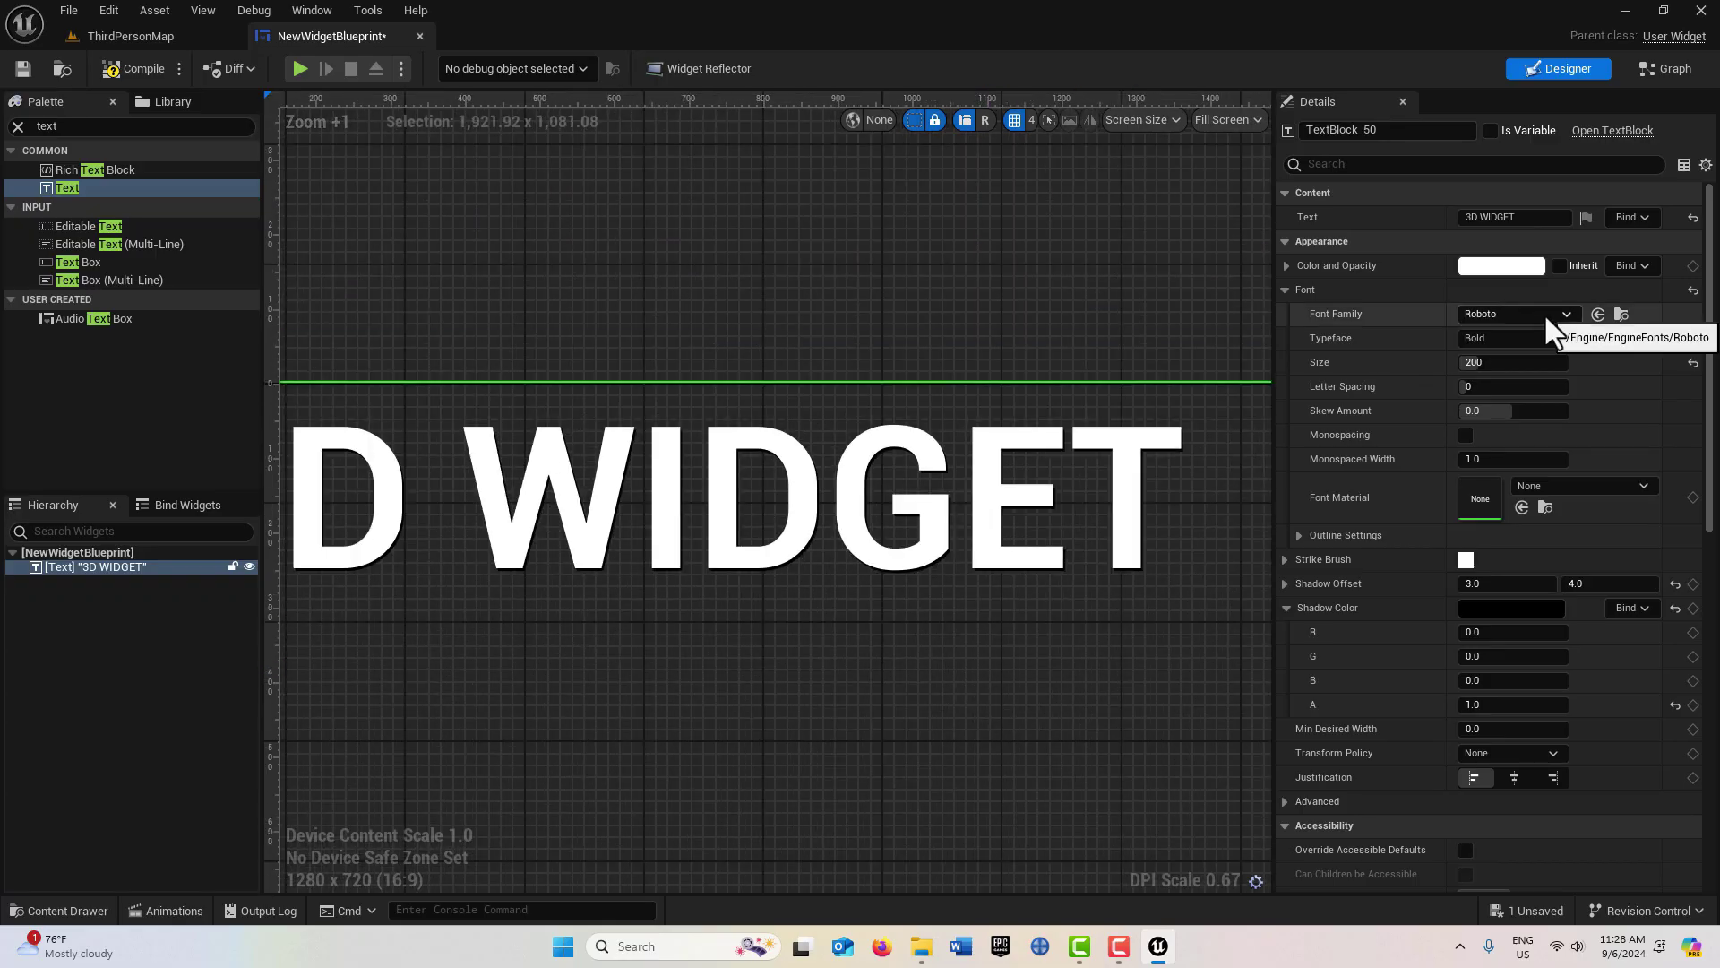
Step: Center the justification of the 3D WIDGET text, keeping the Roboto font family
left_click(1550, 313)
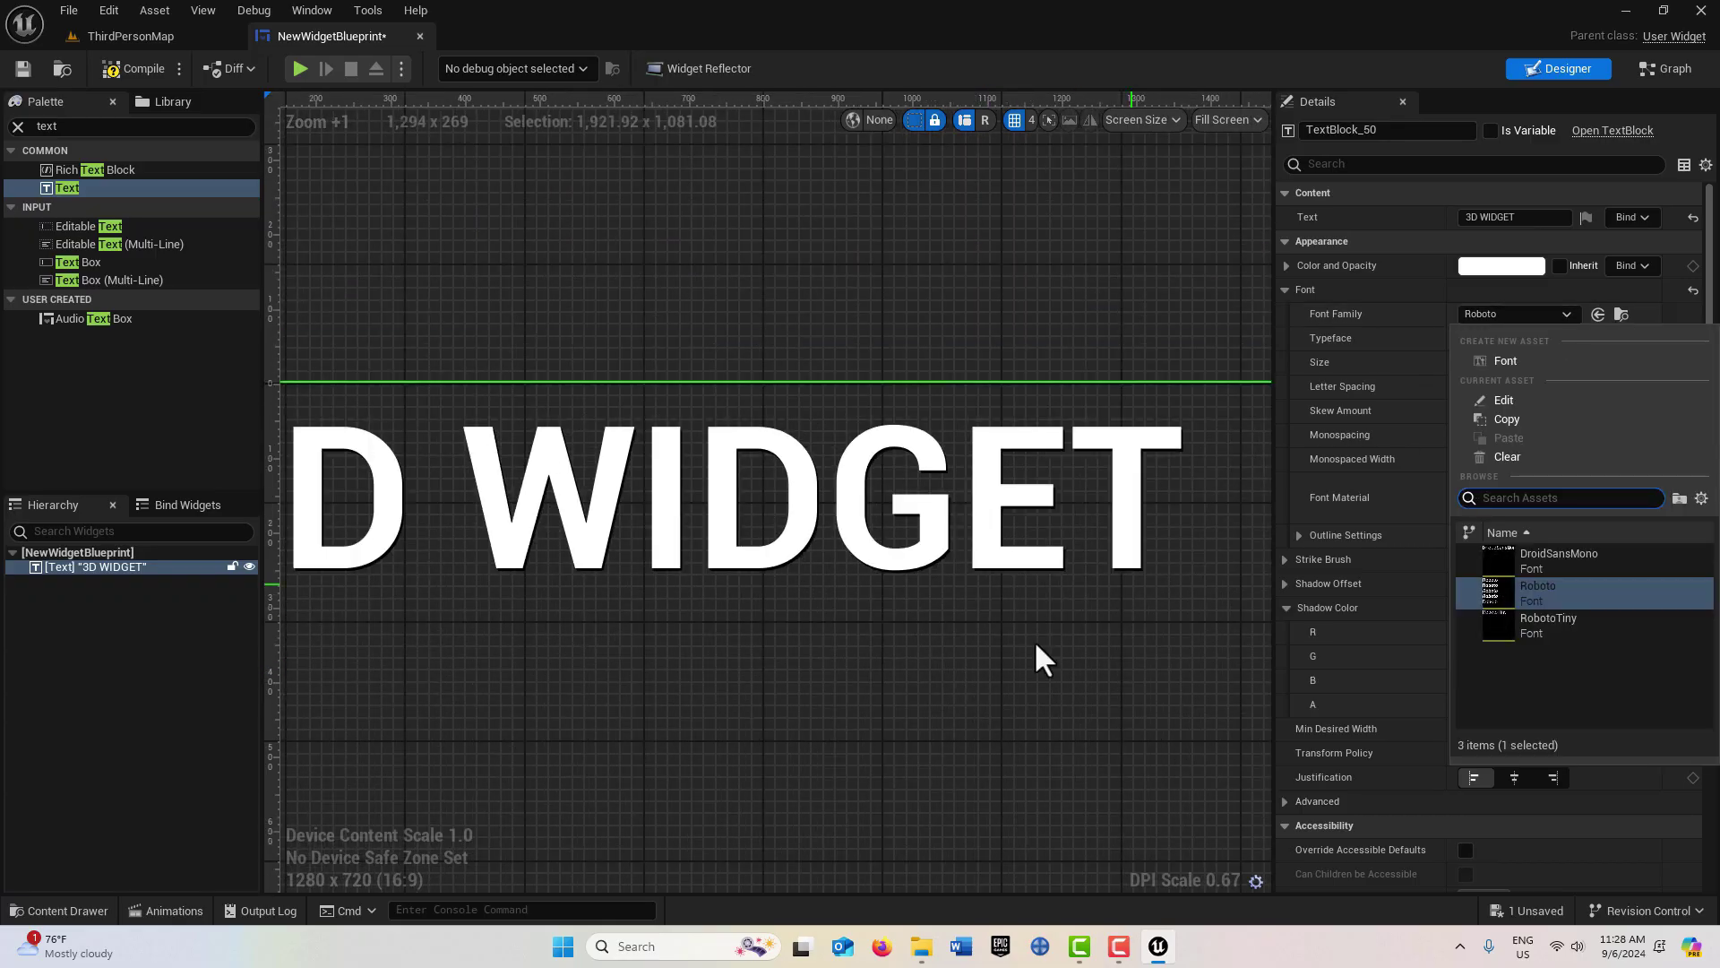
left_click(939, 629)
scroll(847, 670, "down", 2)
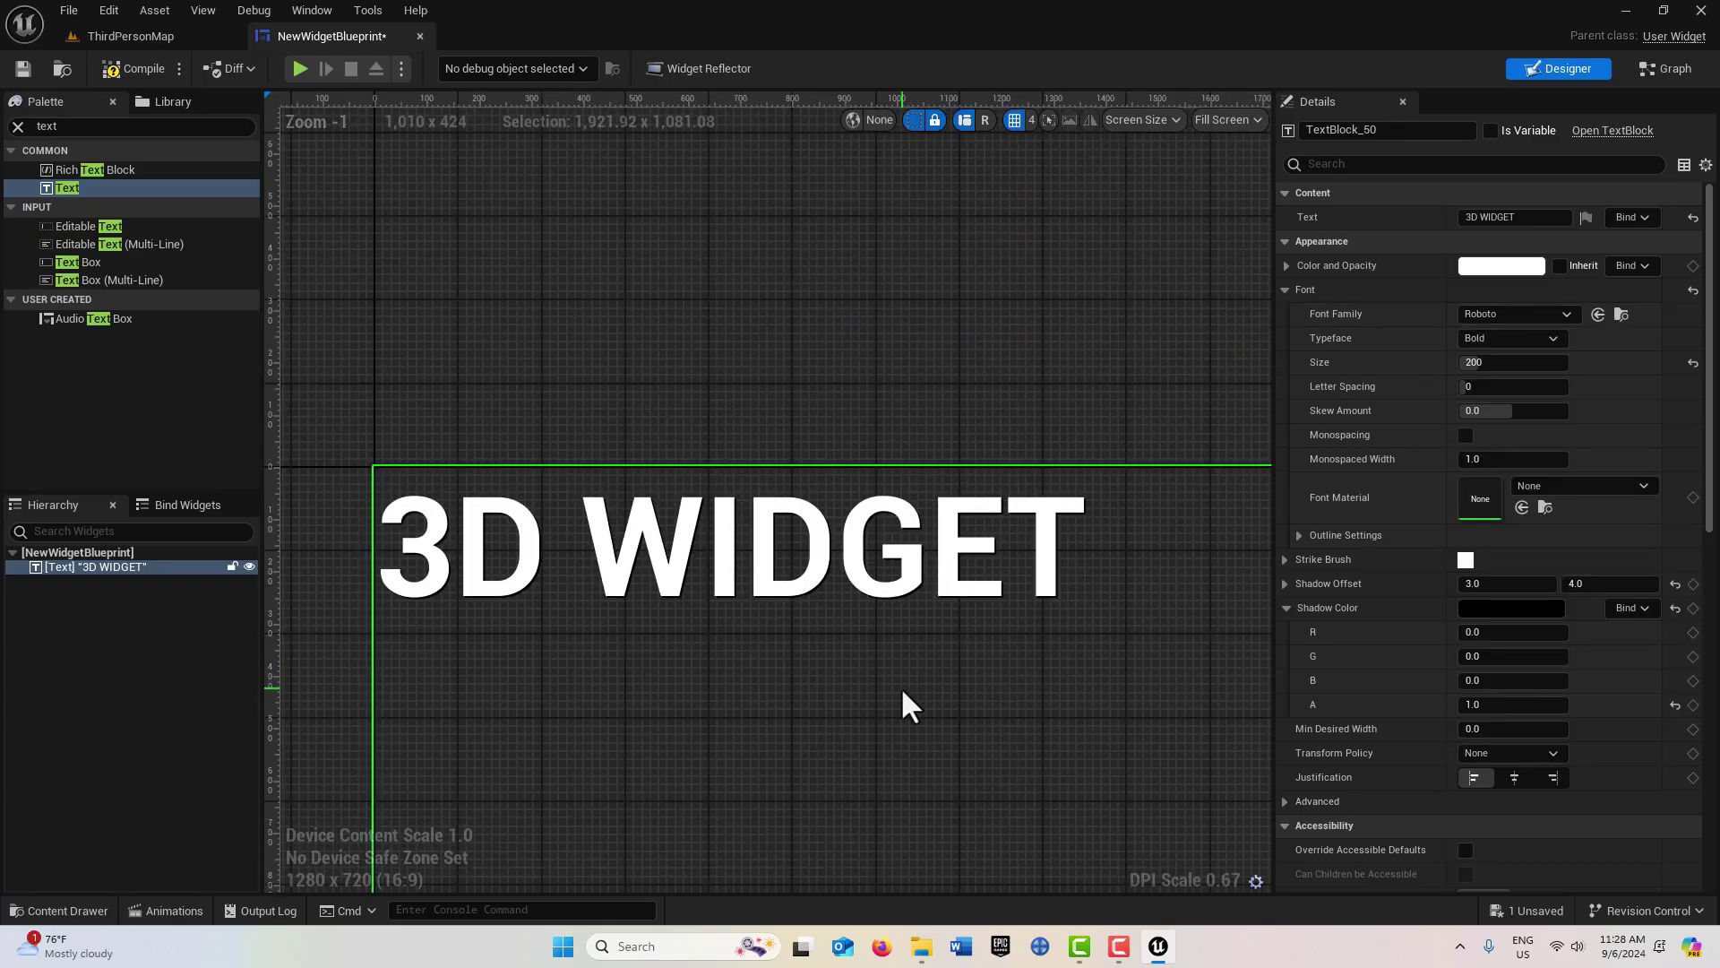
right_click_drag(902, 702, 815, 549)
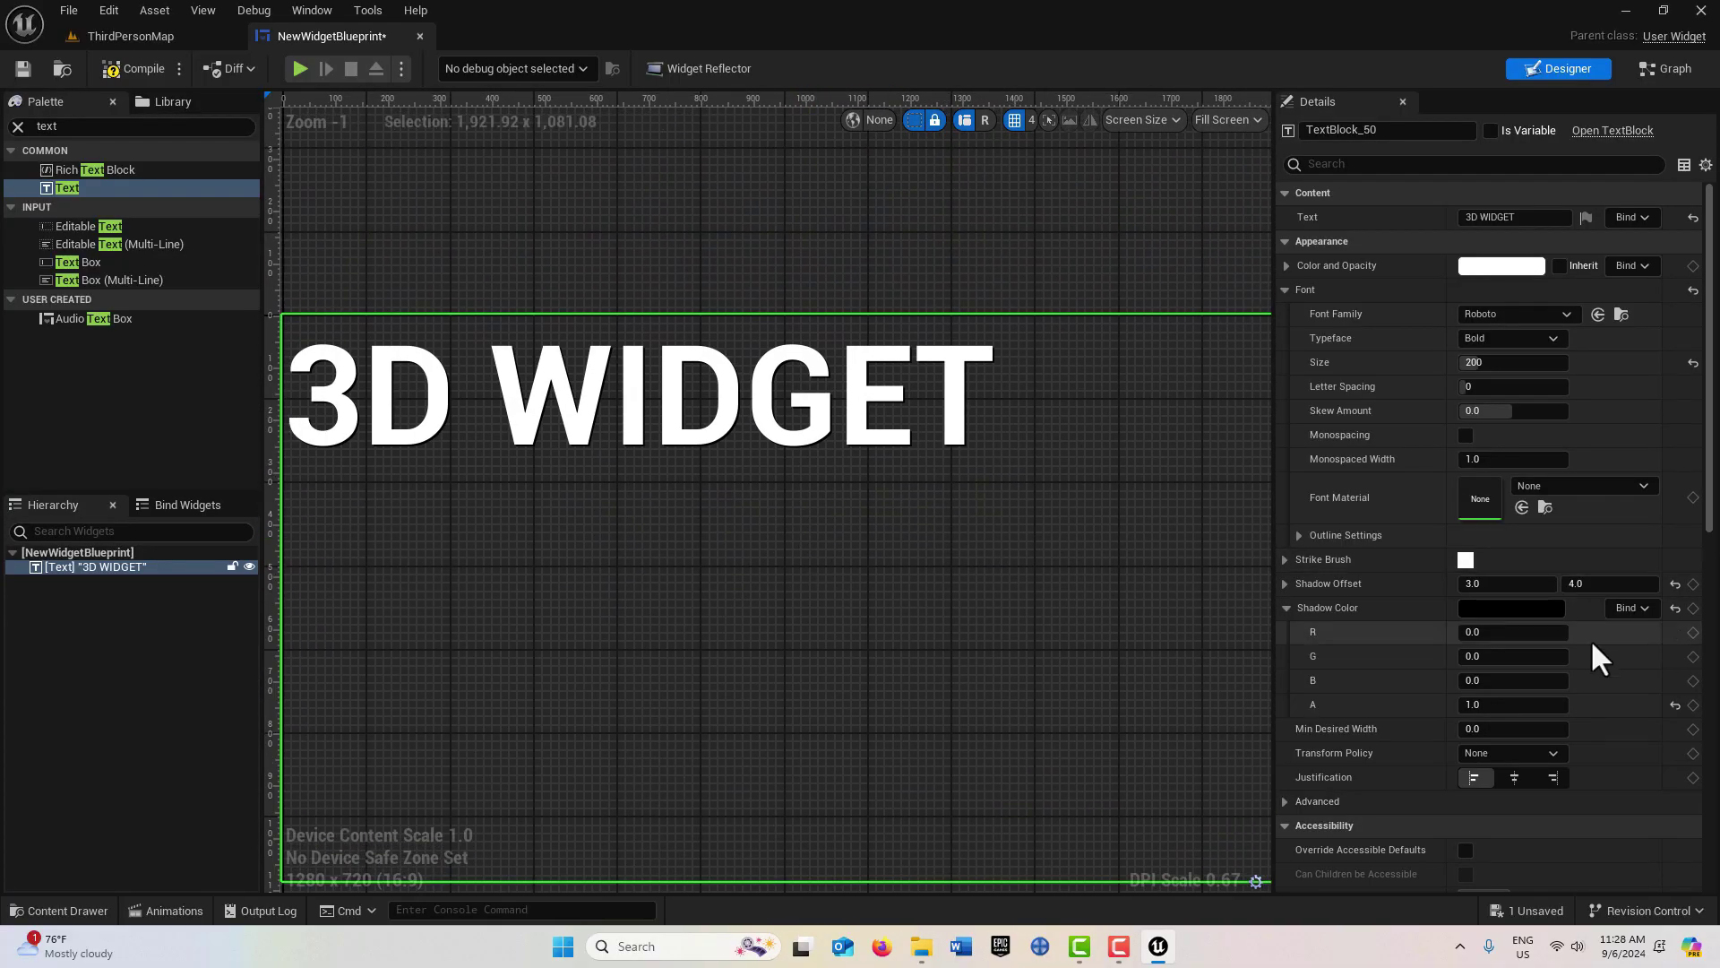
scroll(1586, 627, "down", 2)
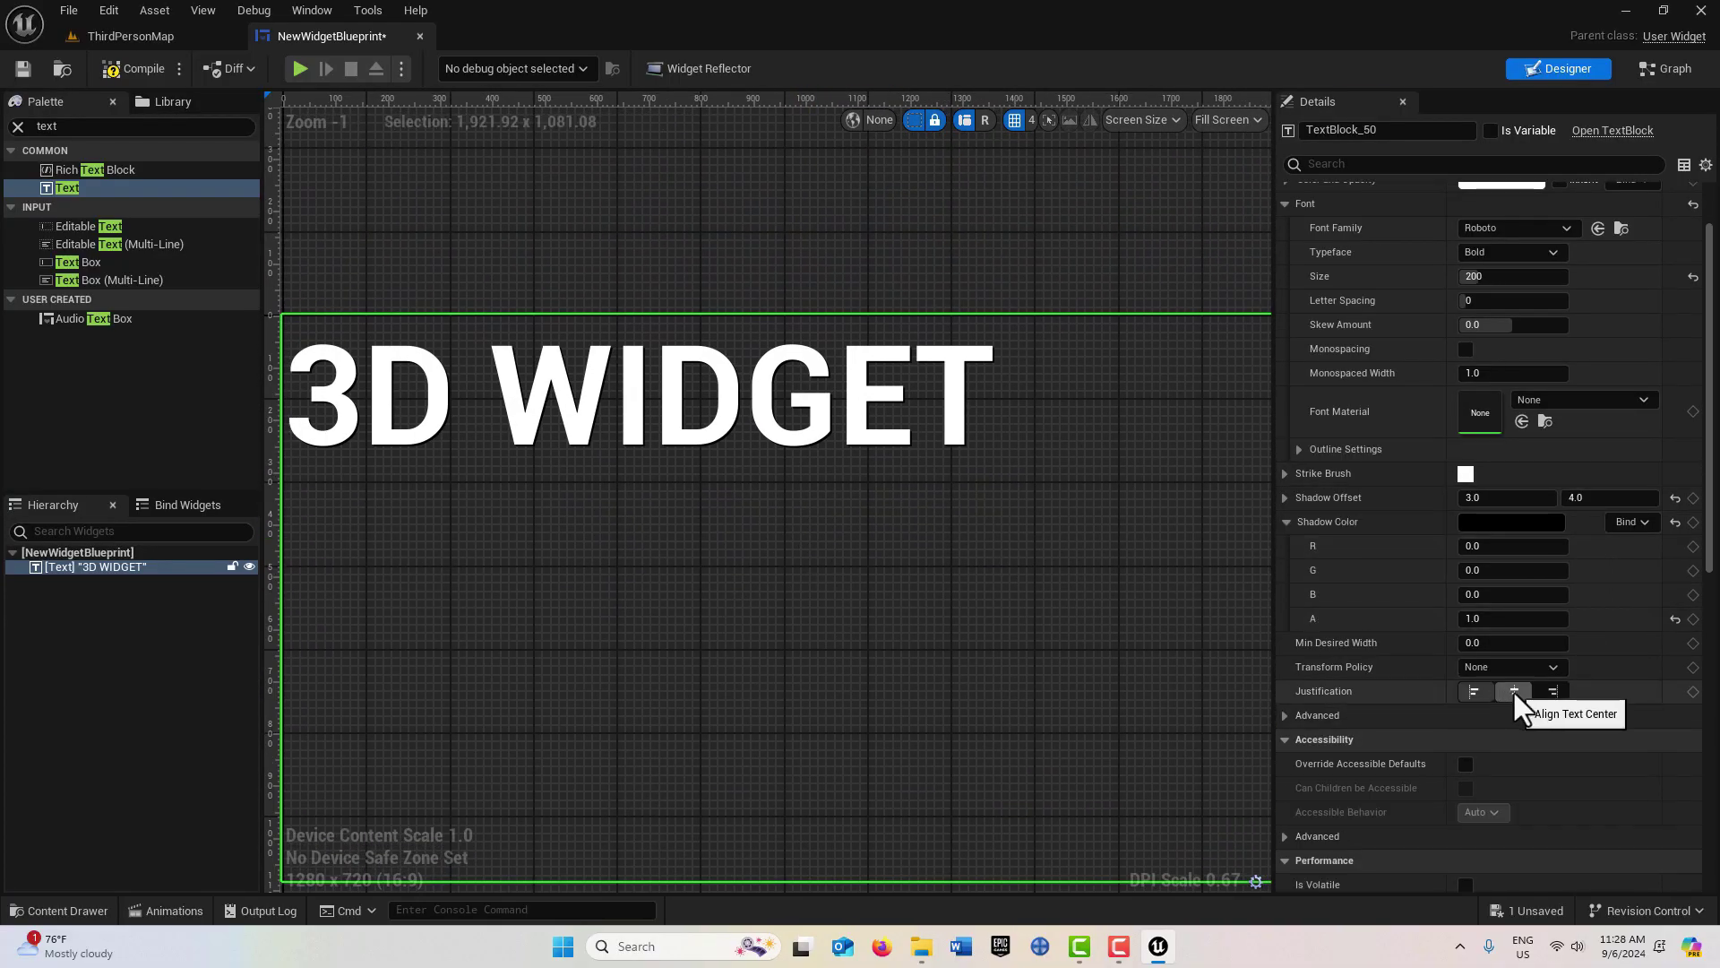
left_click(1513, 691)
scroll(1541, 583, "up", 2)
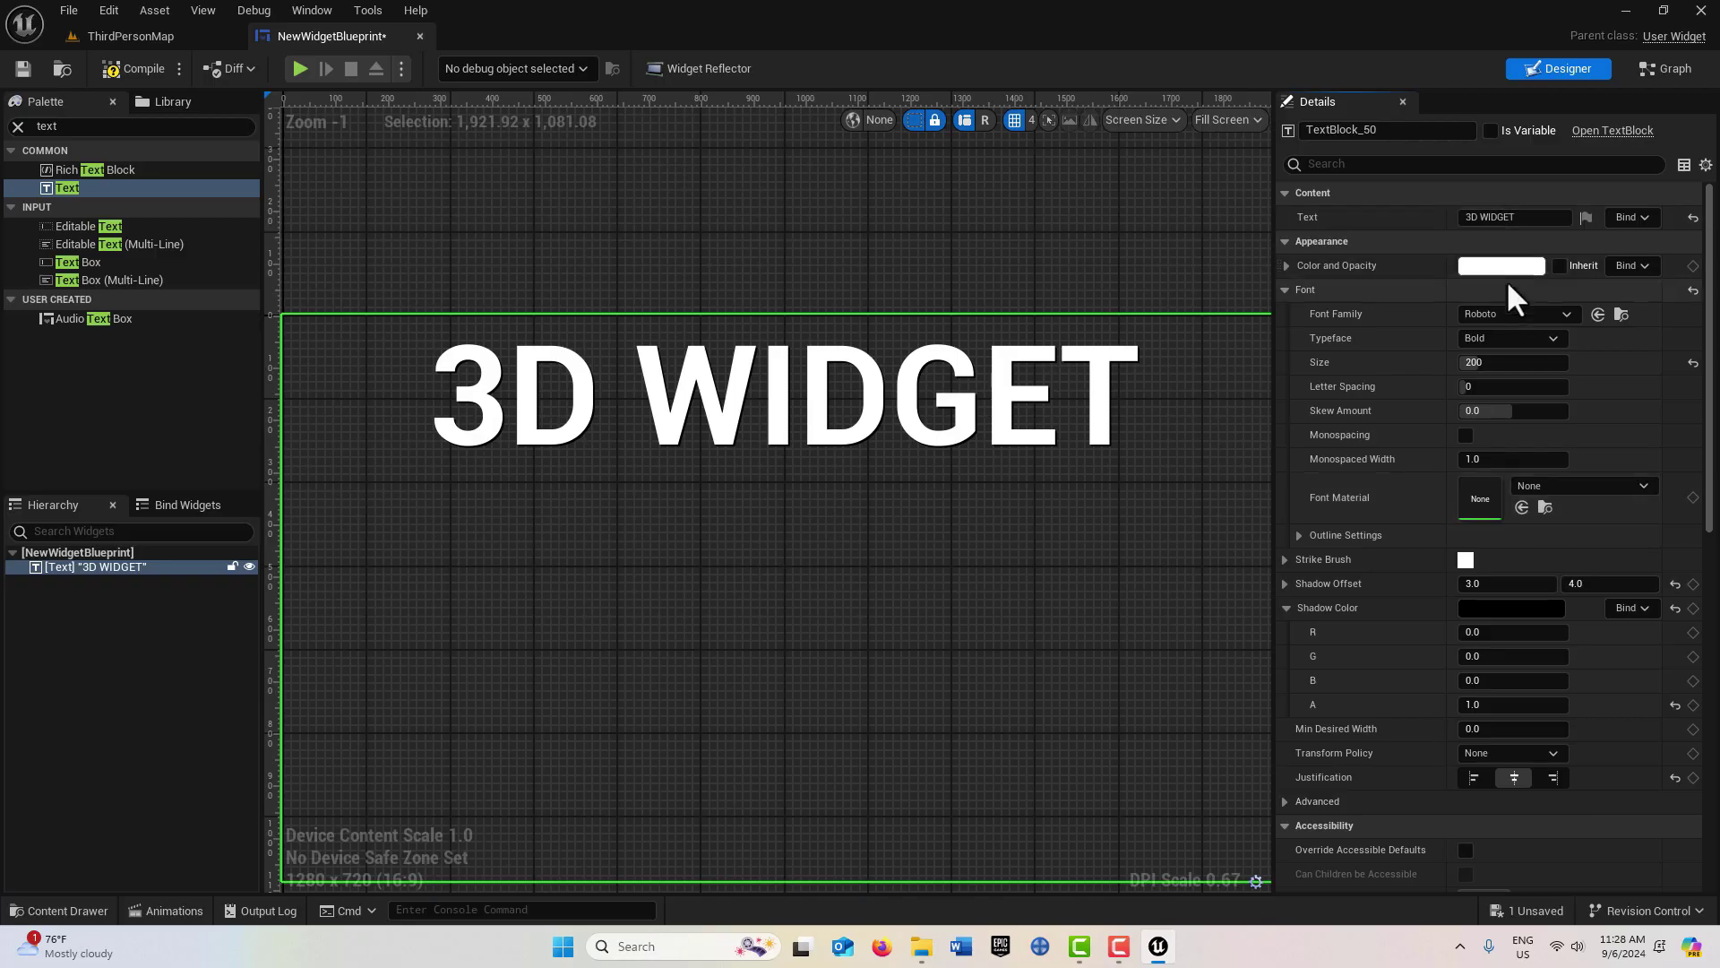
Step: Change the text color to a fully saturated pinkish red, hex sRGB FF005FFF
left_click(1503, 267)
left_click(1301, 412)
left_click_drag(1300, 410, 1339, 413)
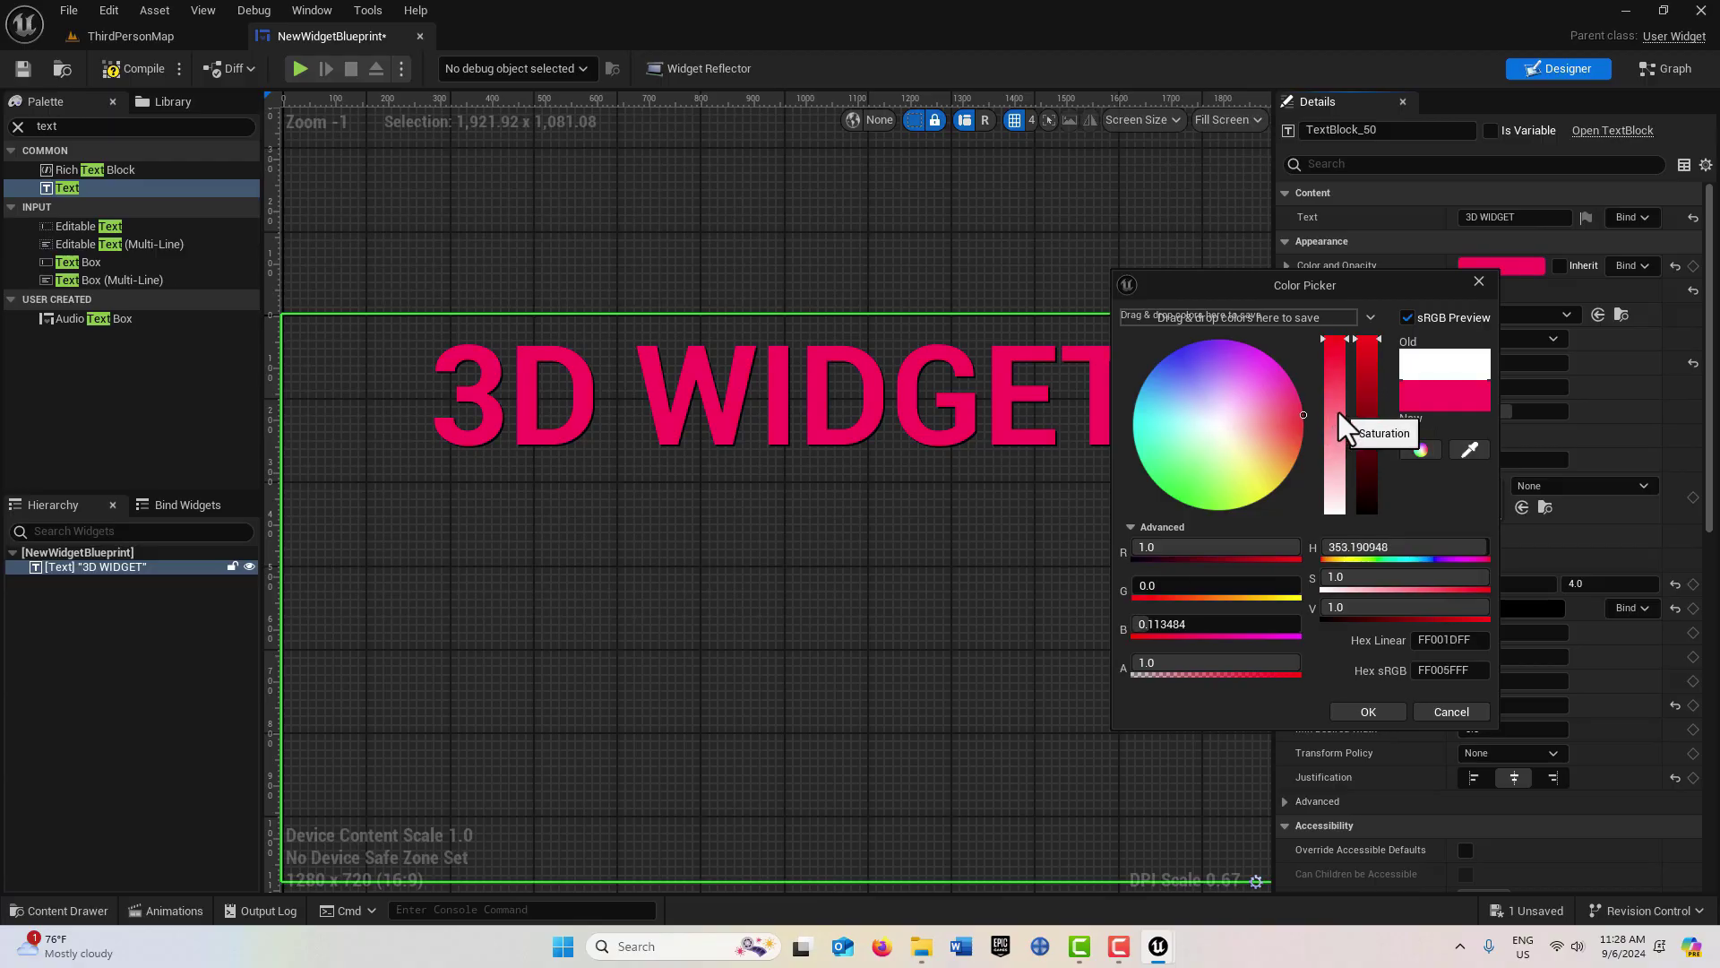
left_click(1044, 565)
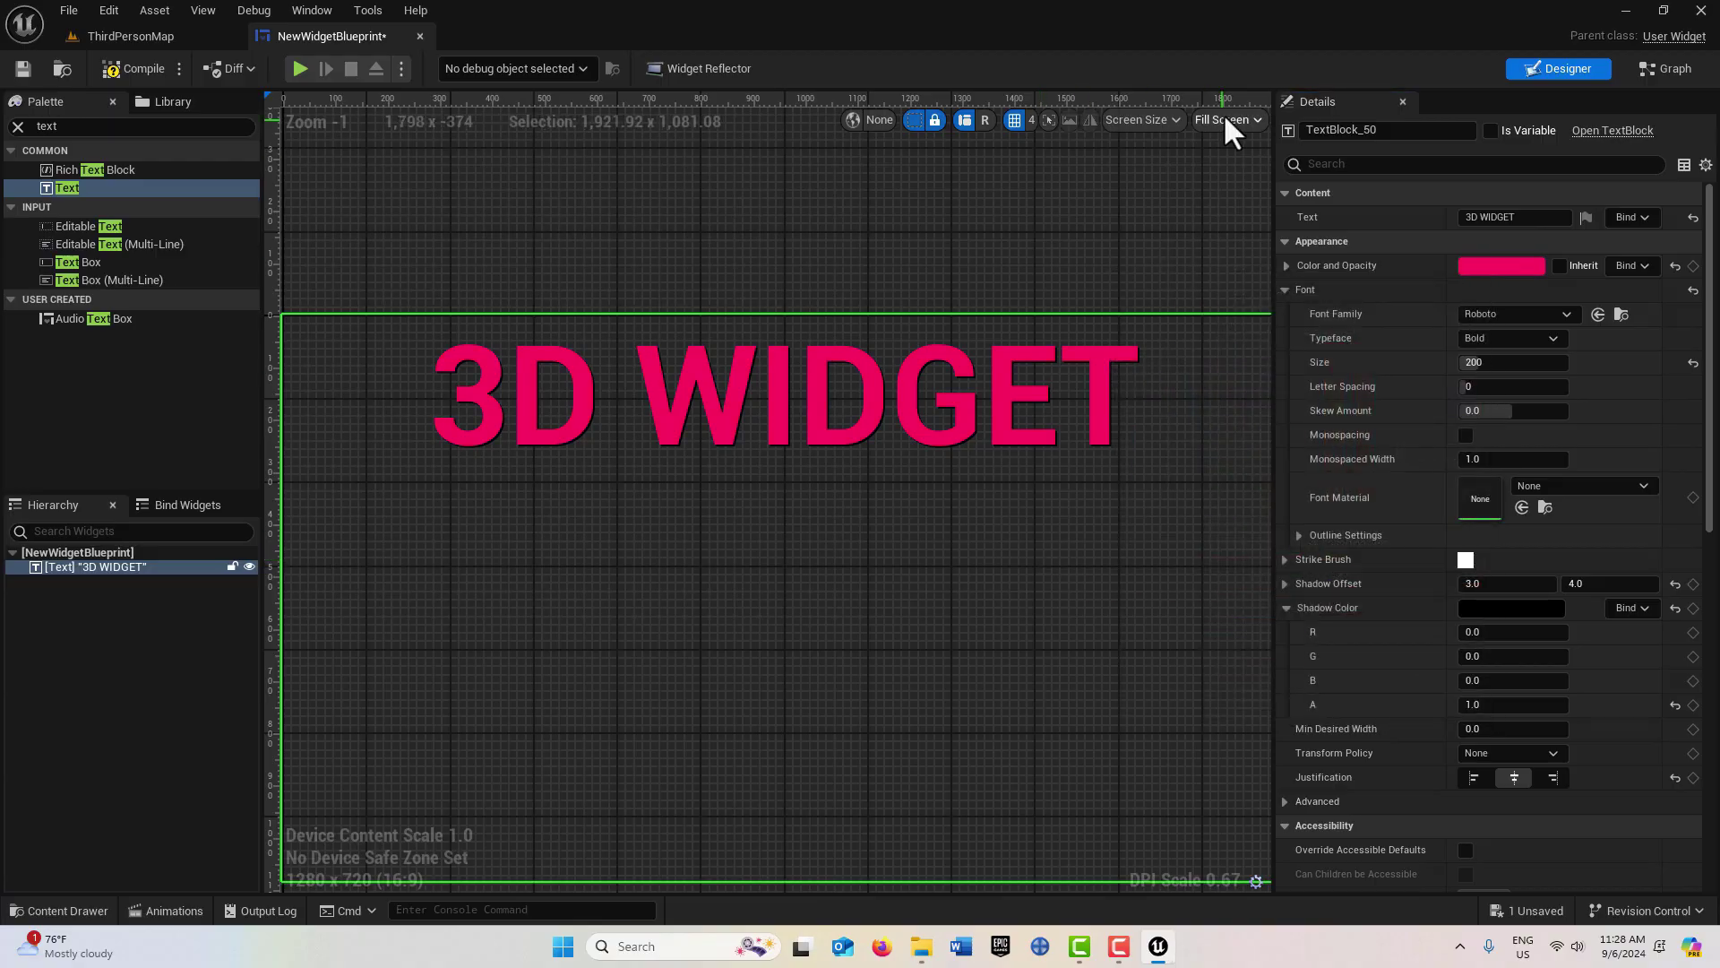
Step: Switch the widget designer's canvas sizing from Fill Screen to Desired so it fits the text
left_click(1228, 122)
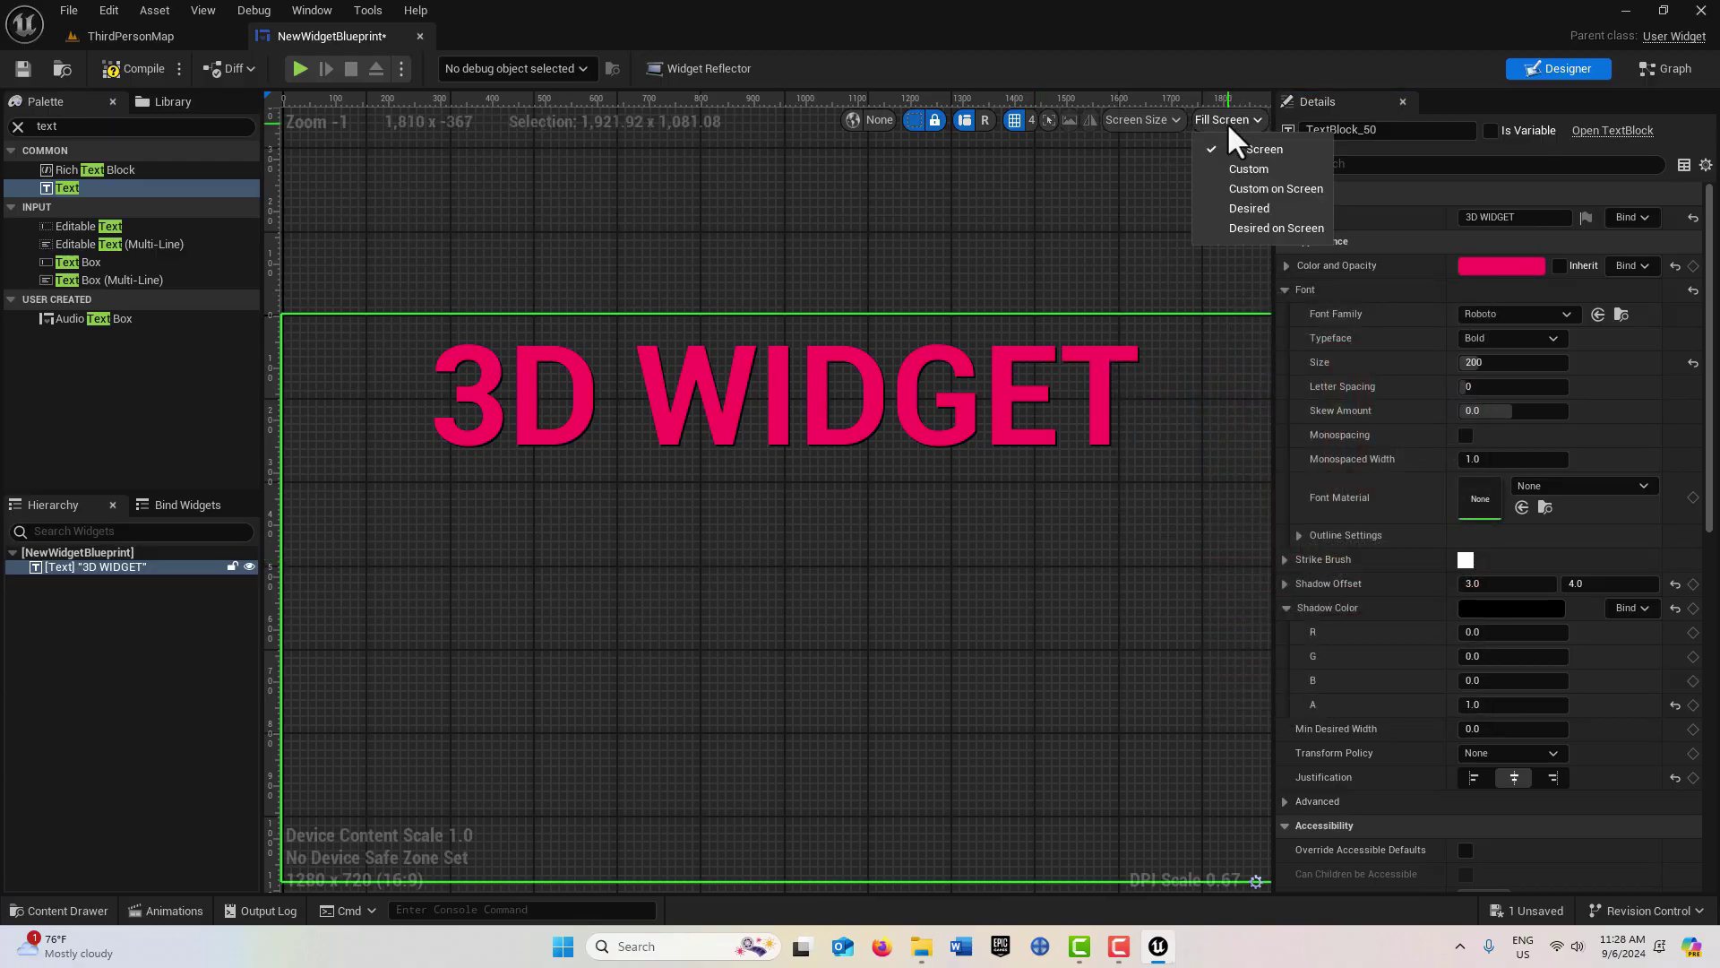
left_click(1248, 209)
scroll(1078, 536, "down", 5)
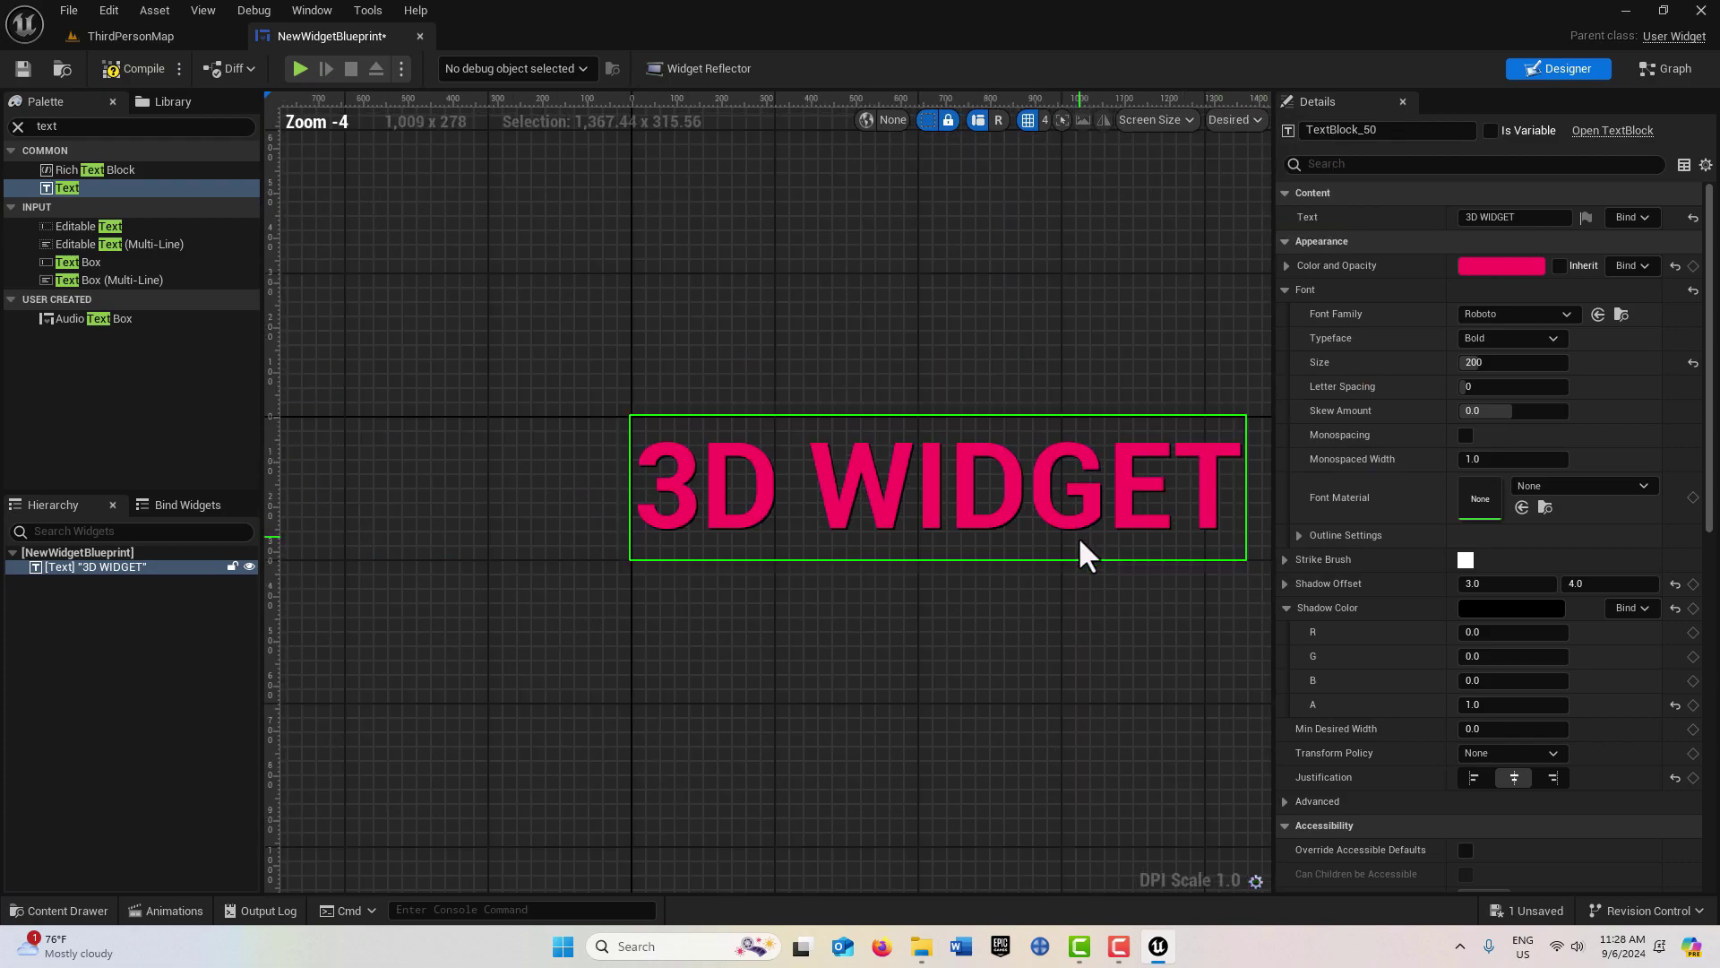
scroll(1111, 671, "up", 3)
scroll(1114, 654, "down", 1)
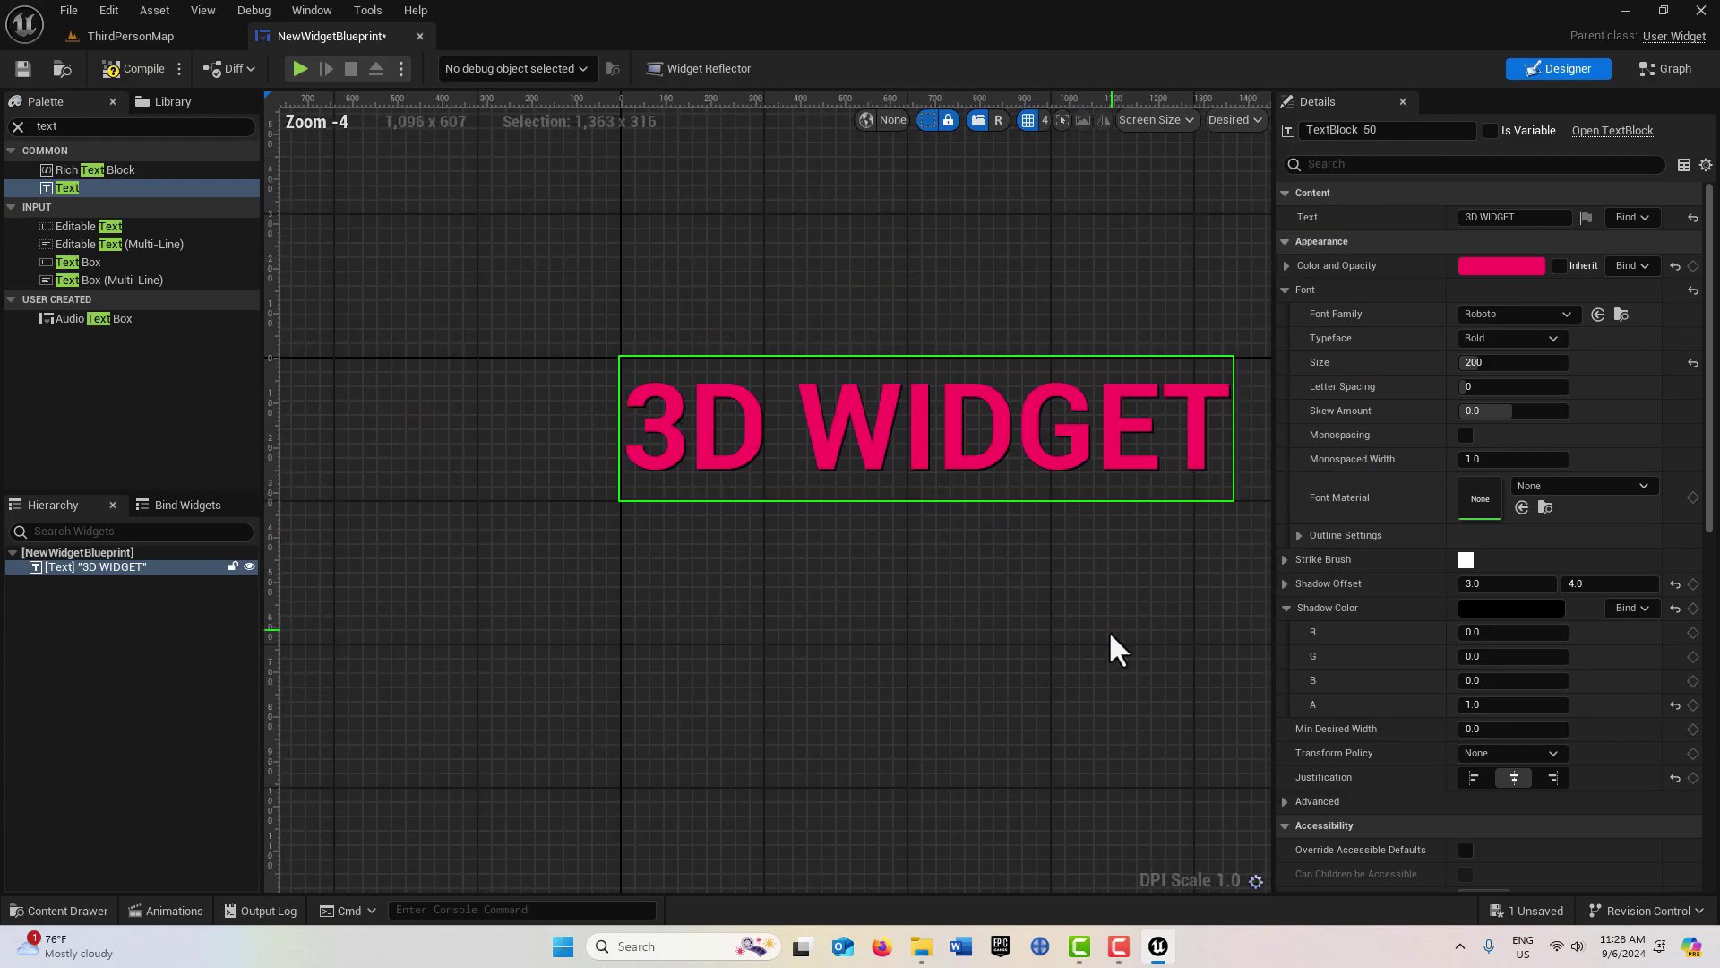
right_click_drag(1114, 653, 979, 694)
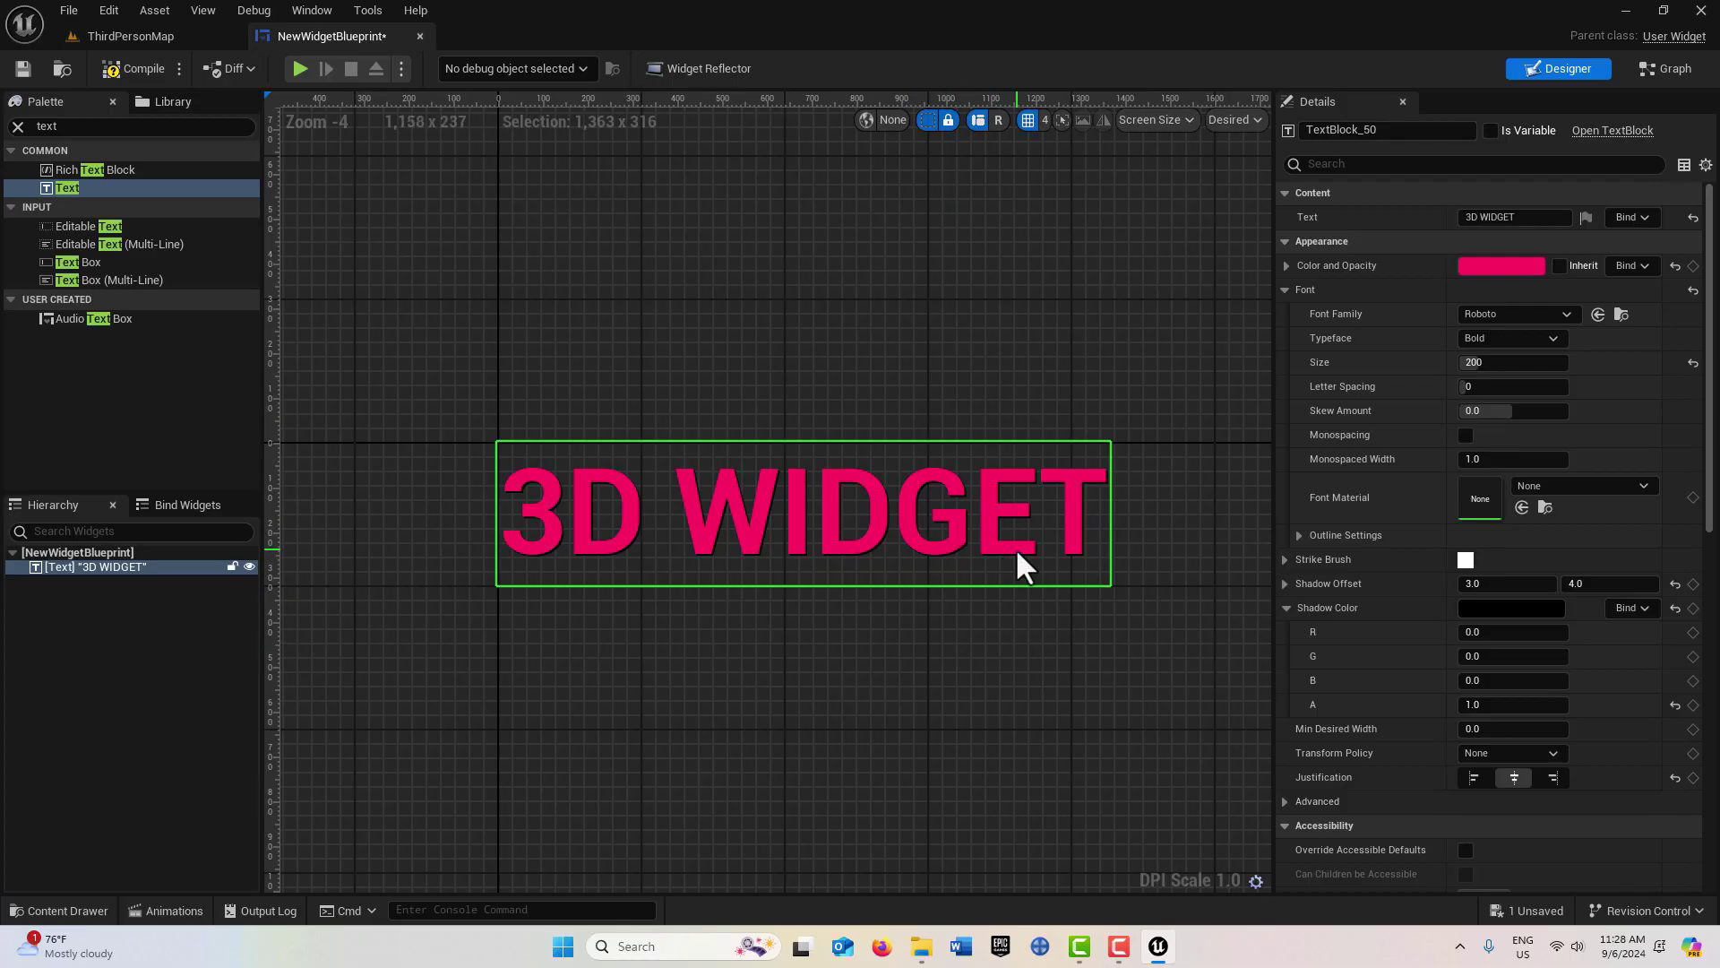
Step: Compile and save the widget blueprint, and return to the ThirdPersonMap level
left_click(137, 63)
left_click(18, 67)
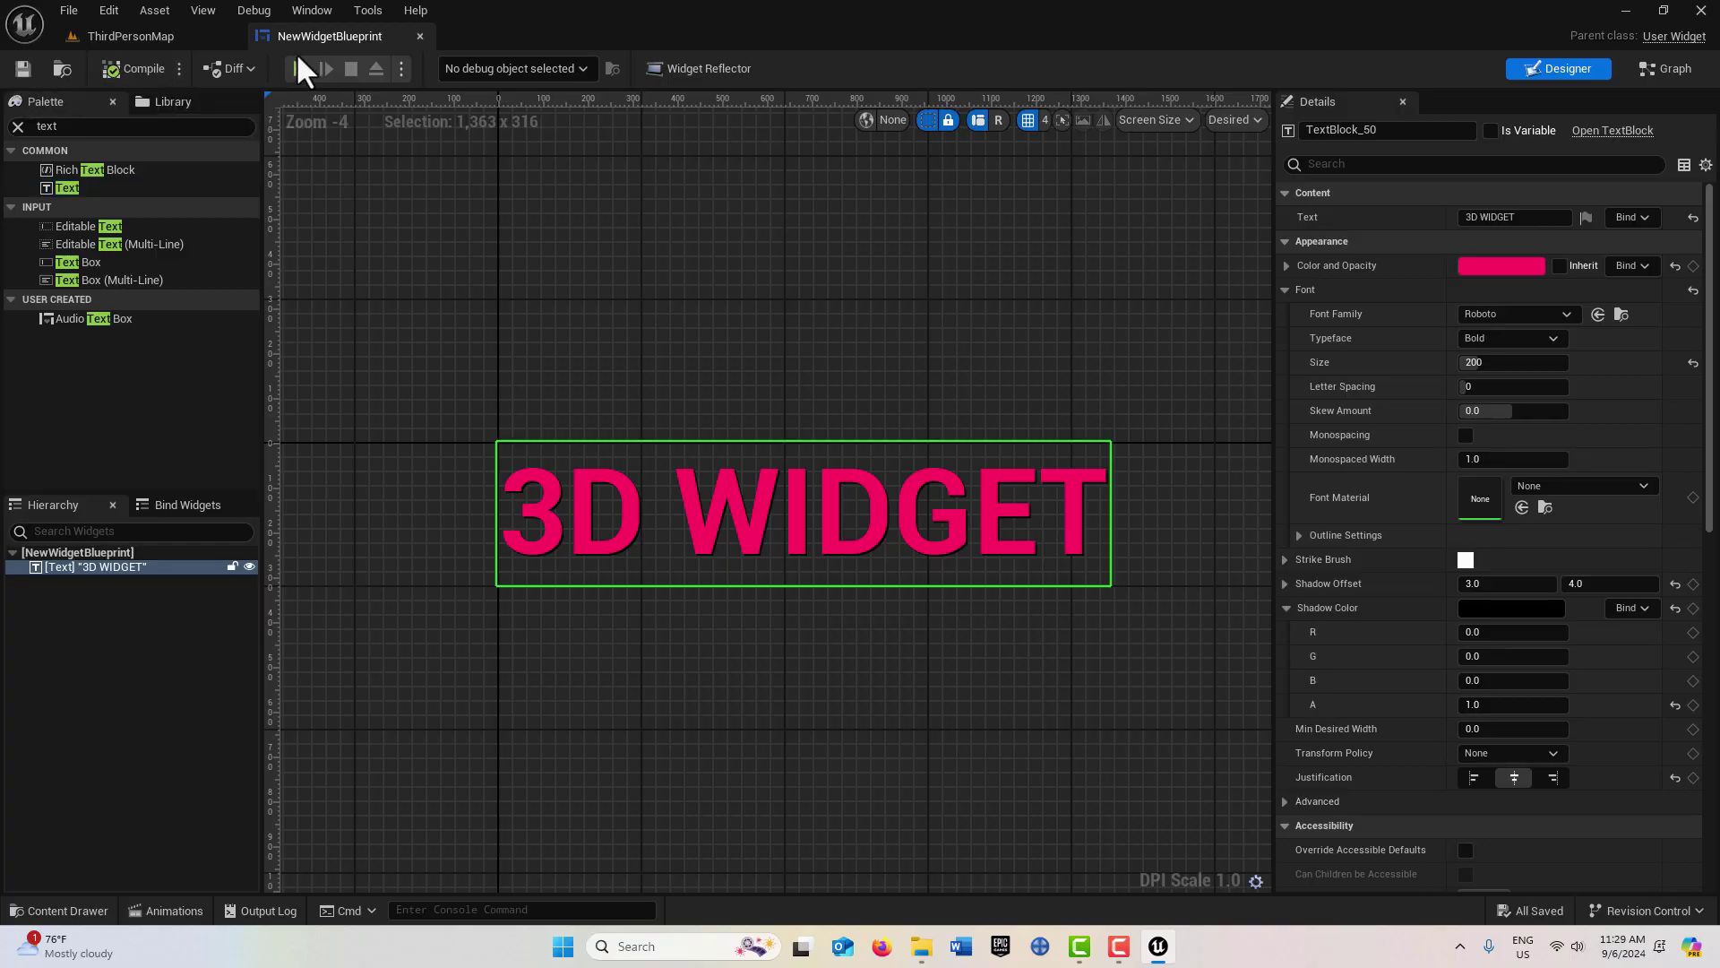
left_click(167, 41)
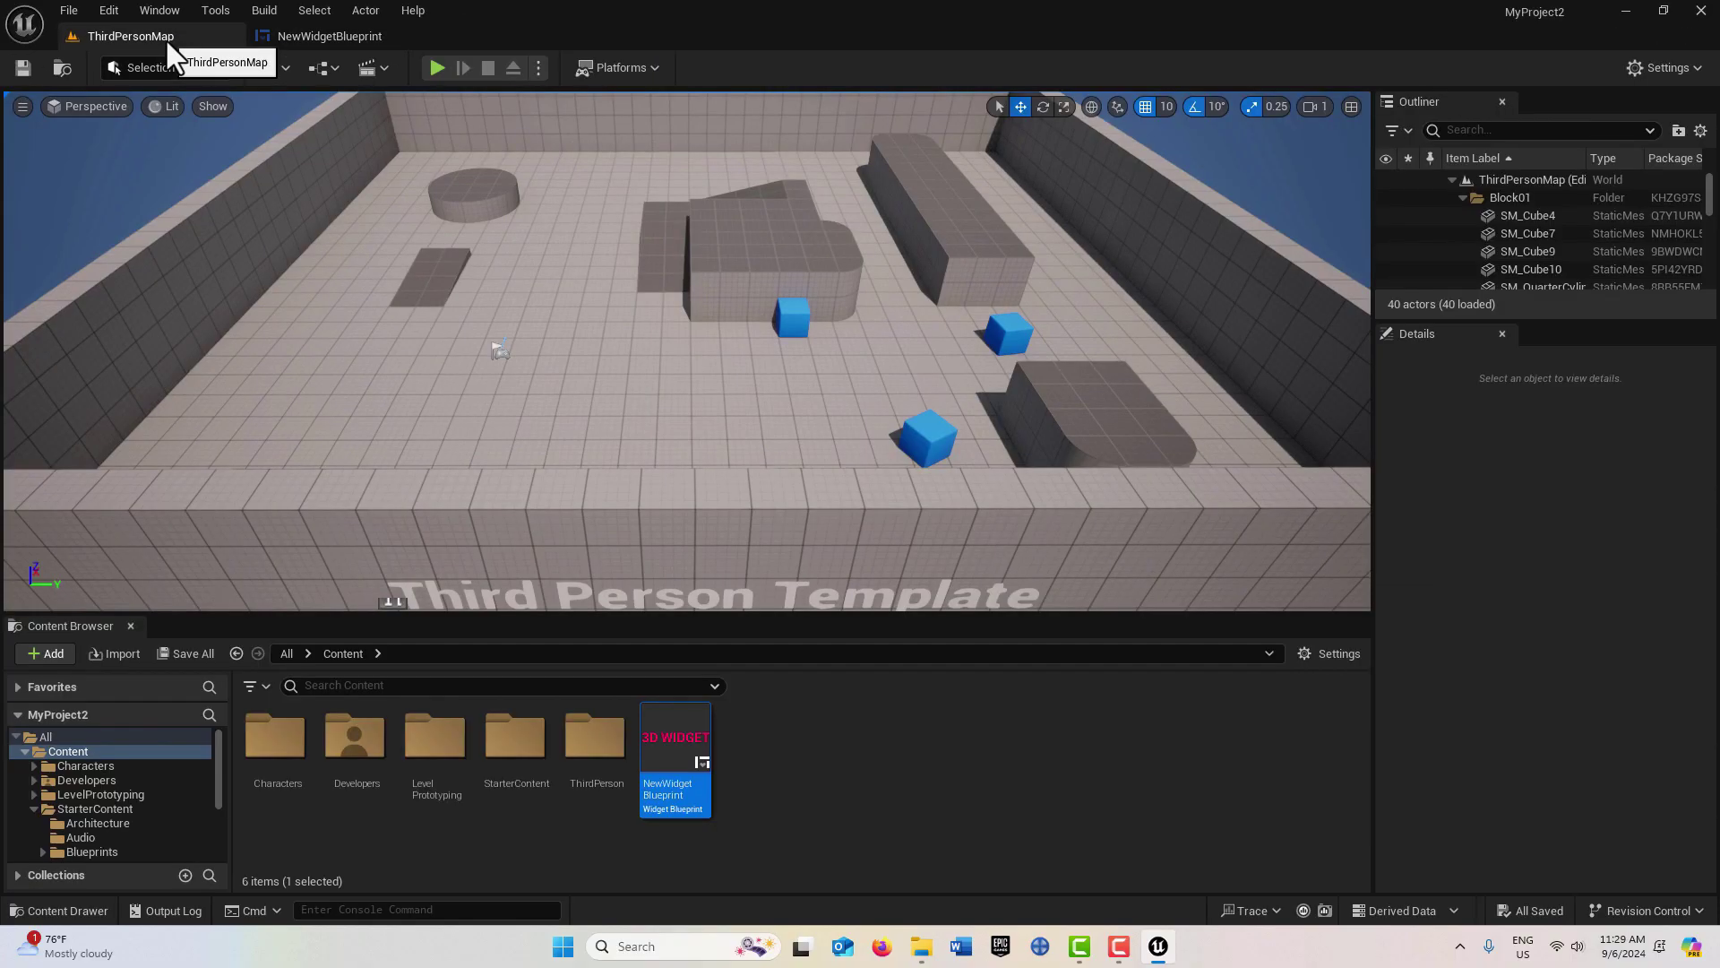
Step: Create an Actor-based Blueprint Class with the default name in the Content folder and open it for editing
right_click(819, 758)
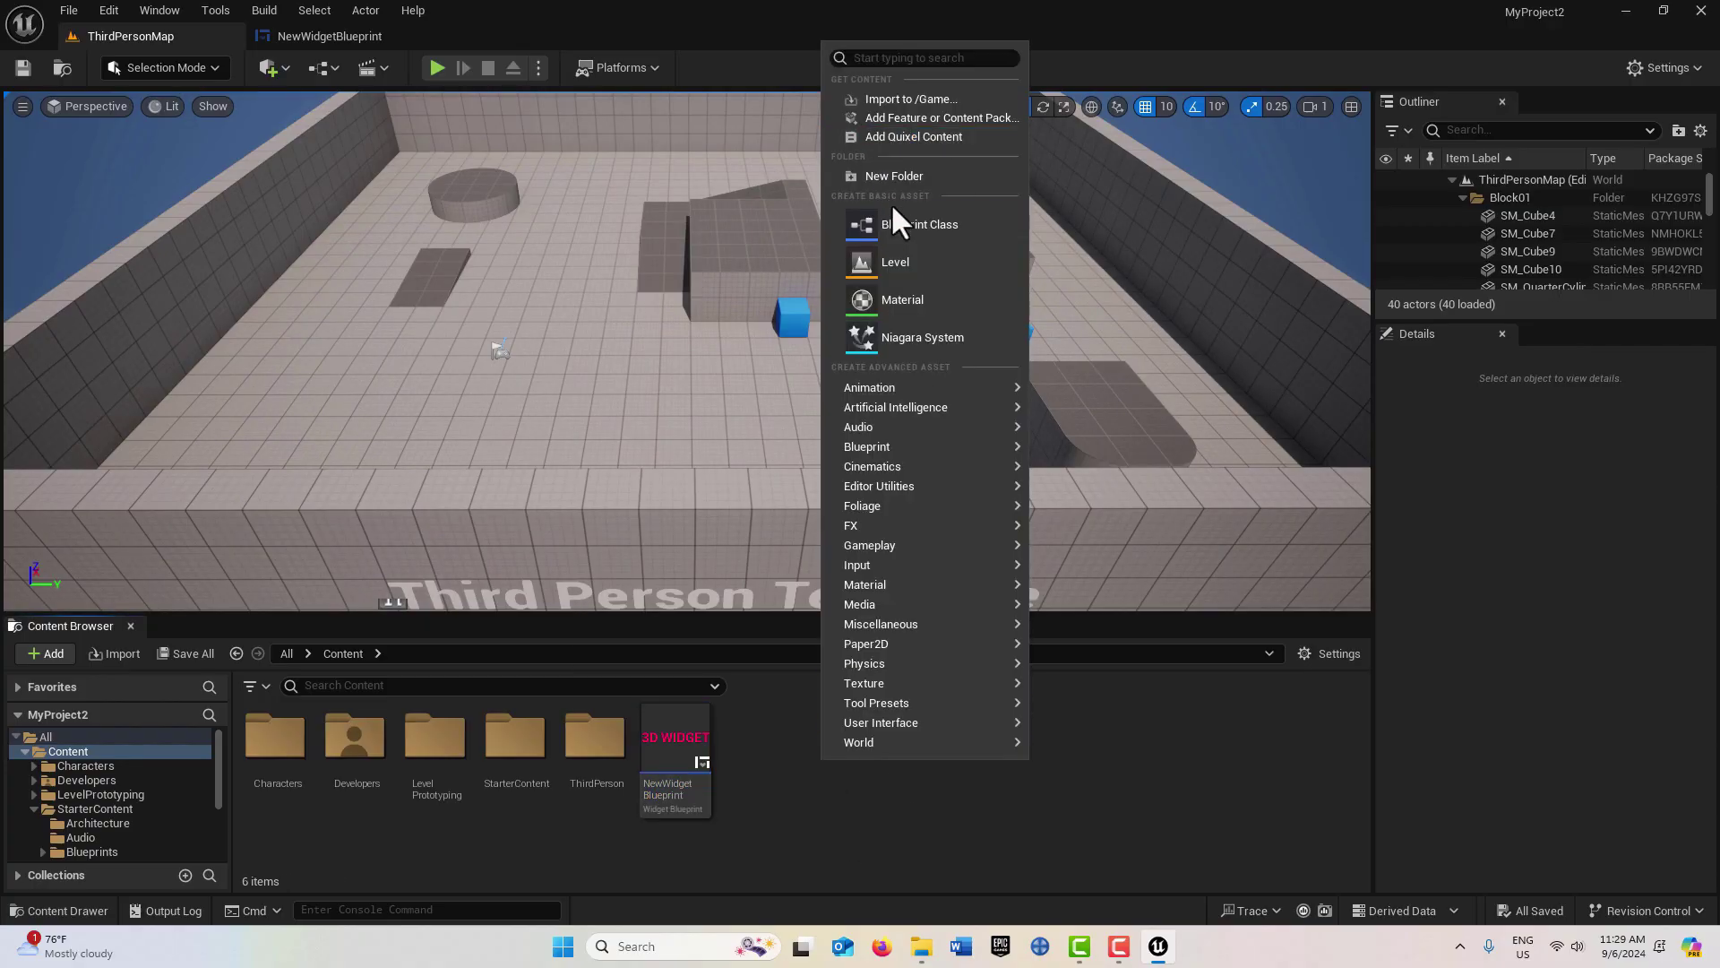
left_click(896, 228)
left_click(696, 337)
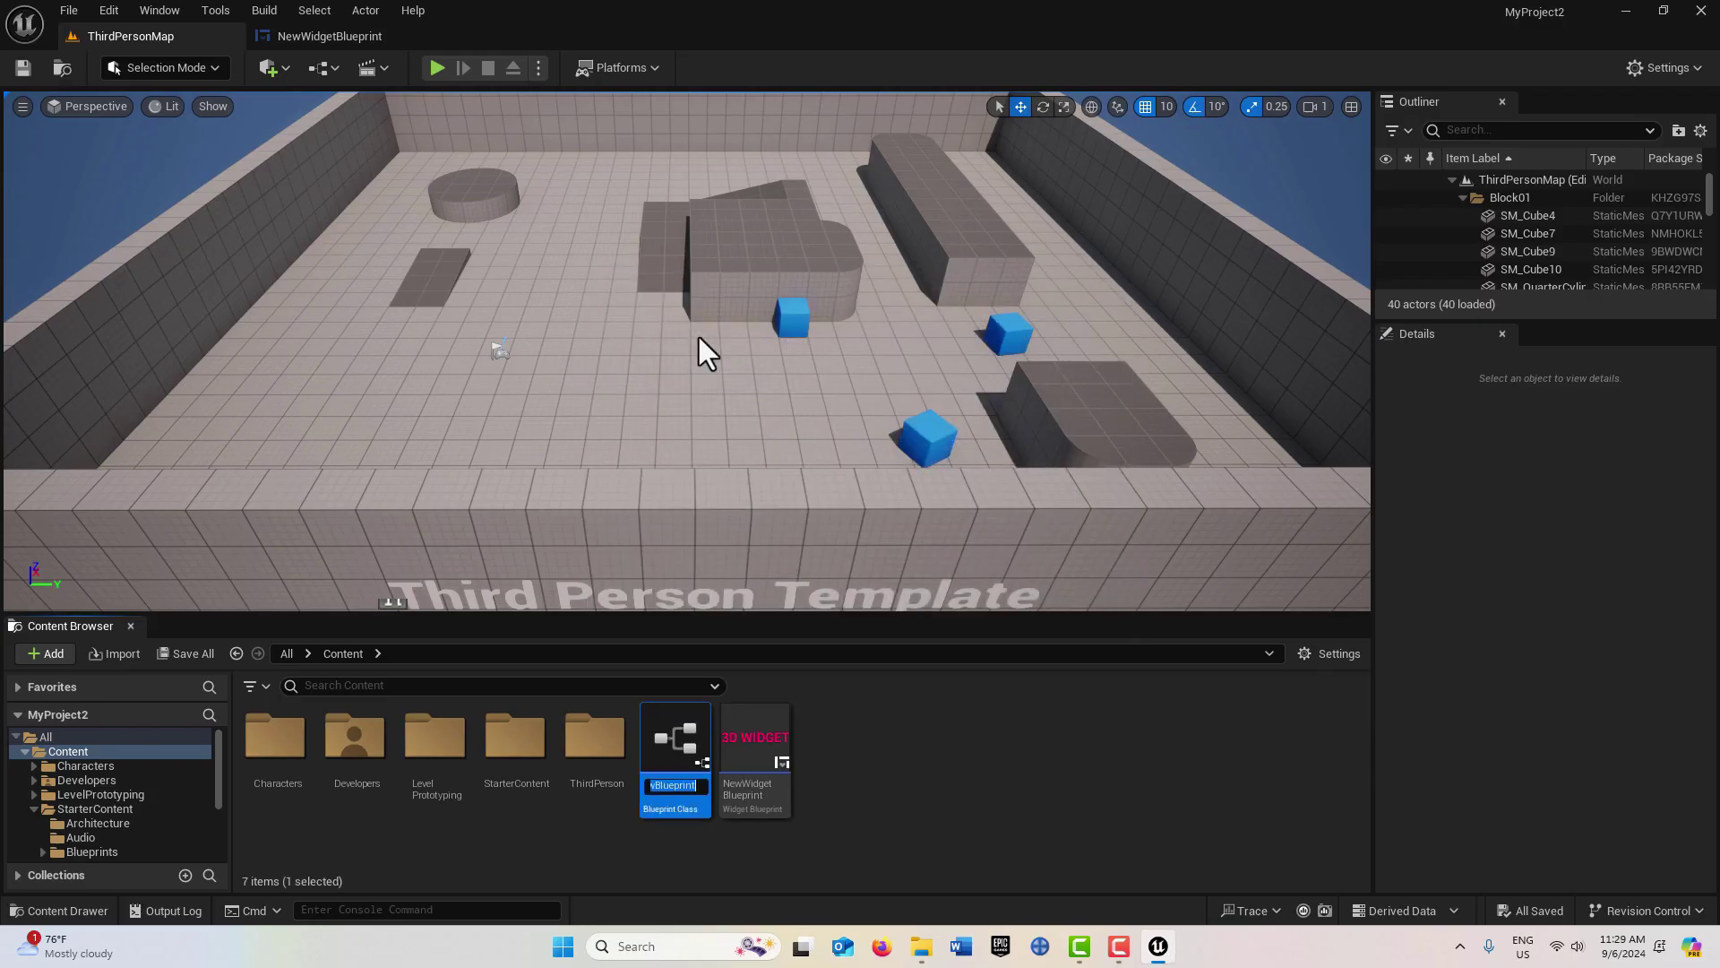
key("Return")
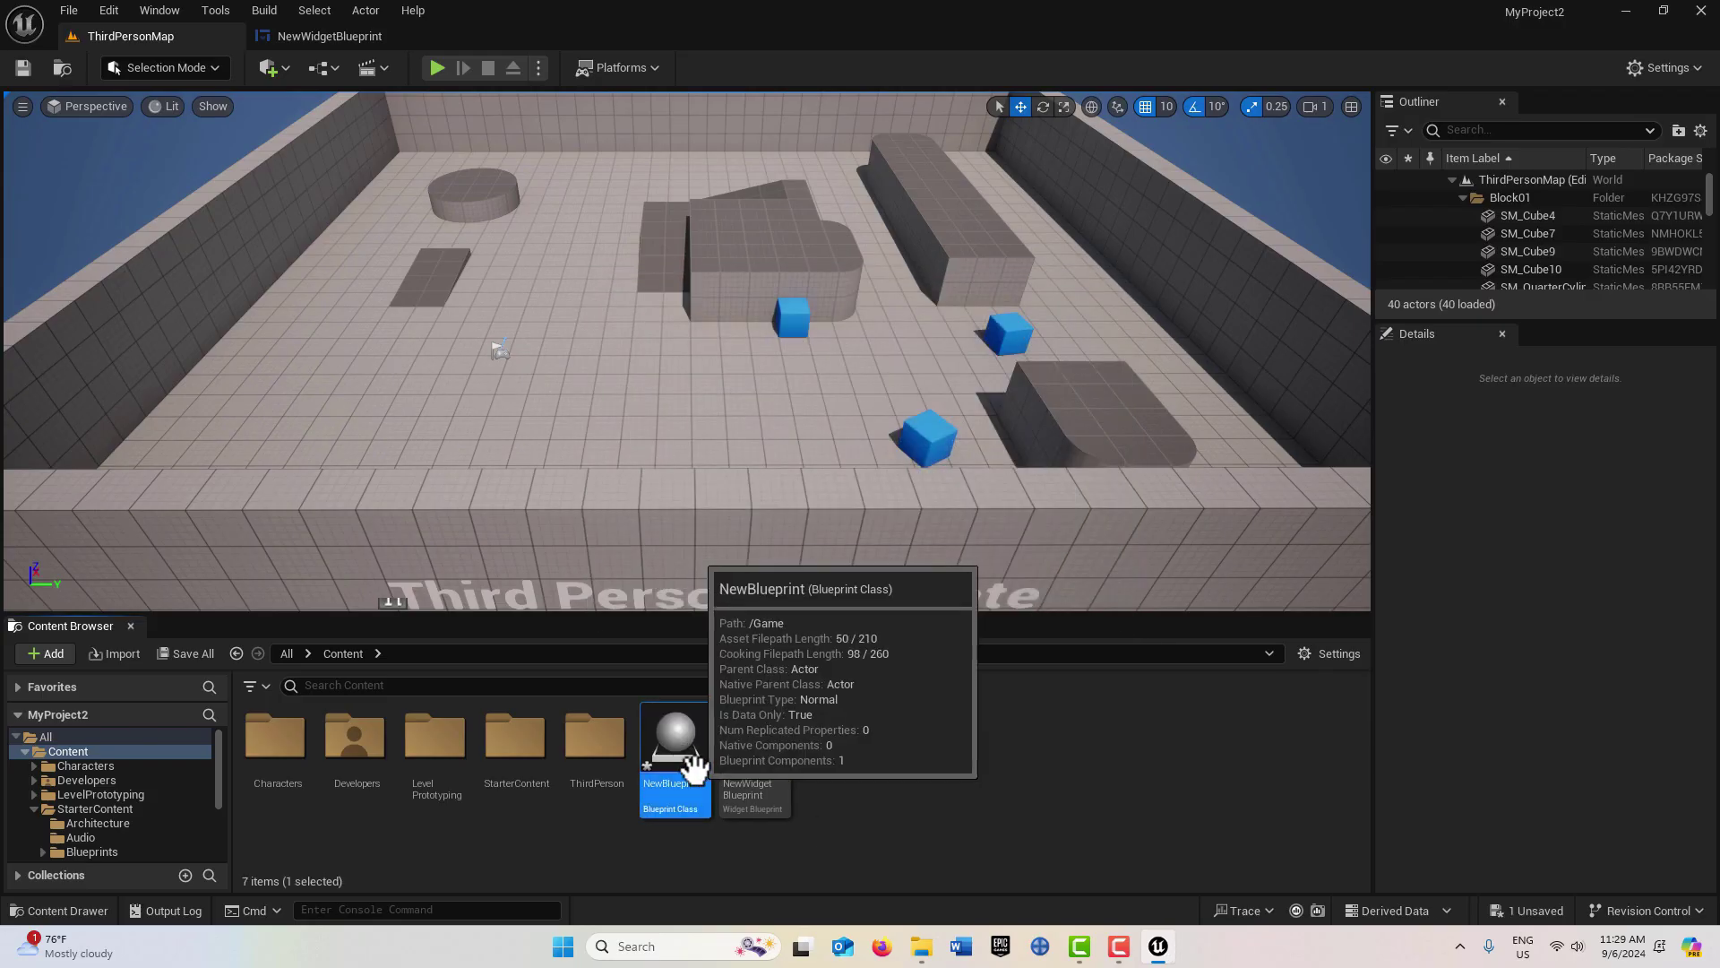
double_click(685, 744)
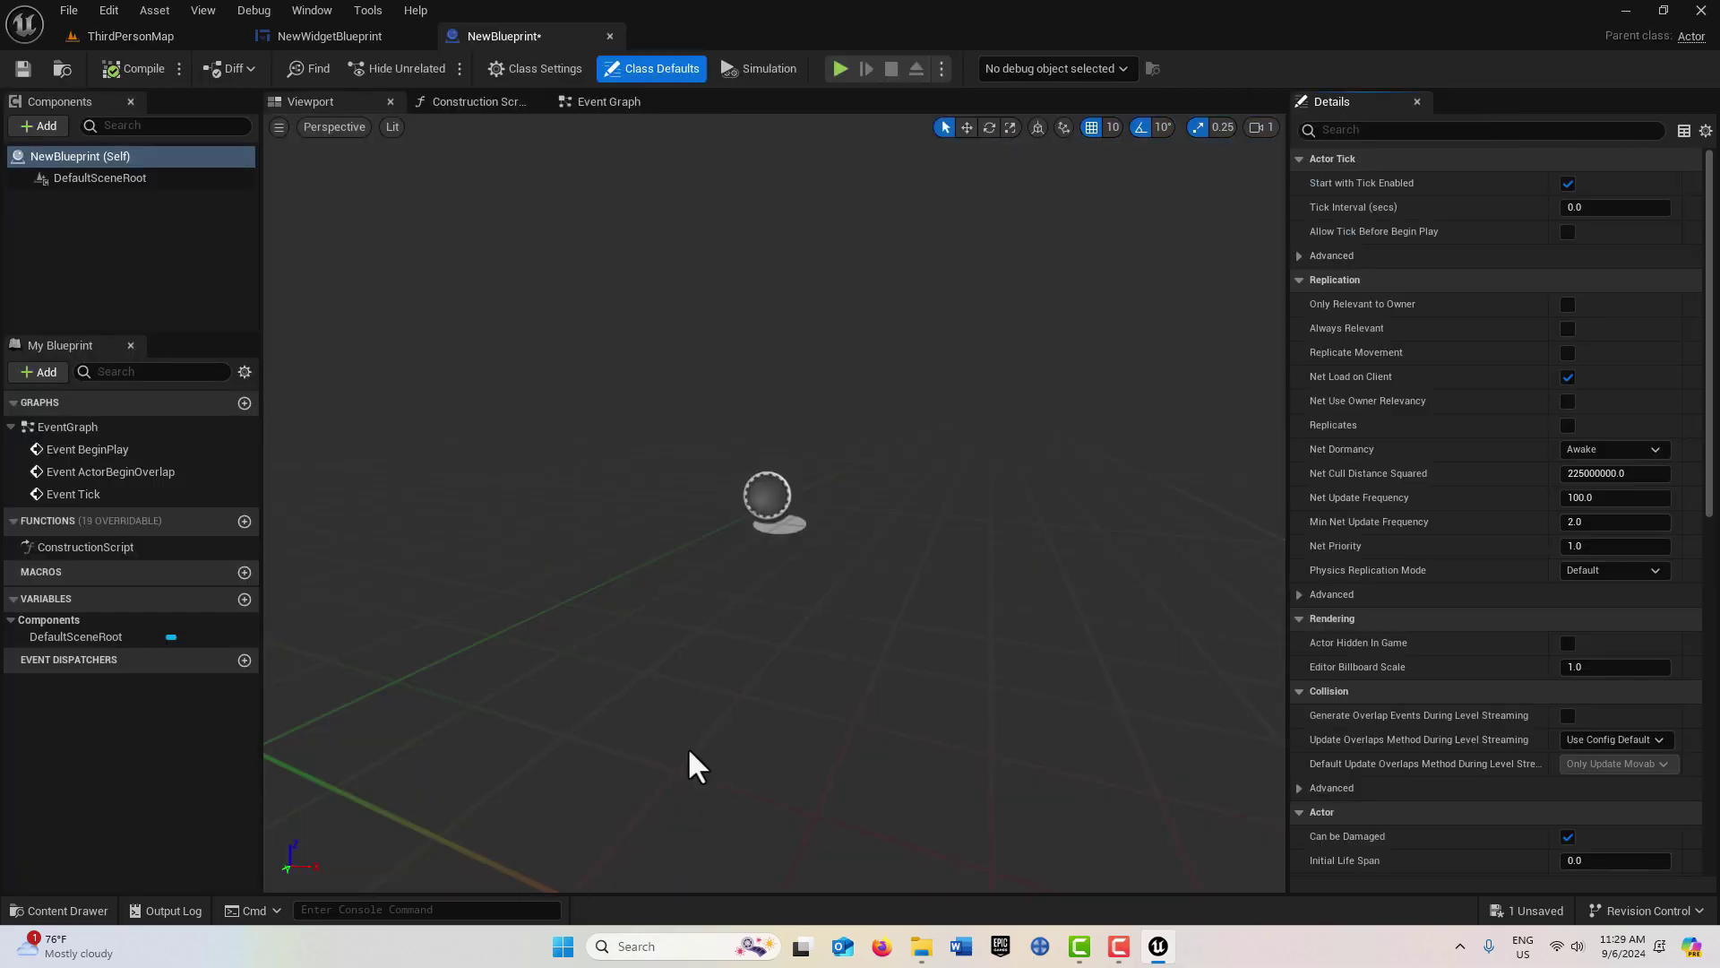
Step: Add a Widget component under the blueprint's default scene root, keeping its default name
left_click(27, 125)
type("w")
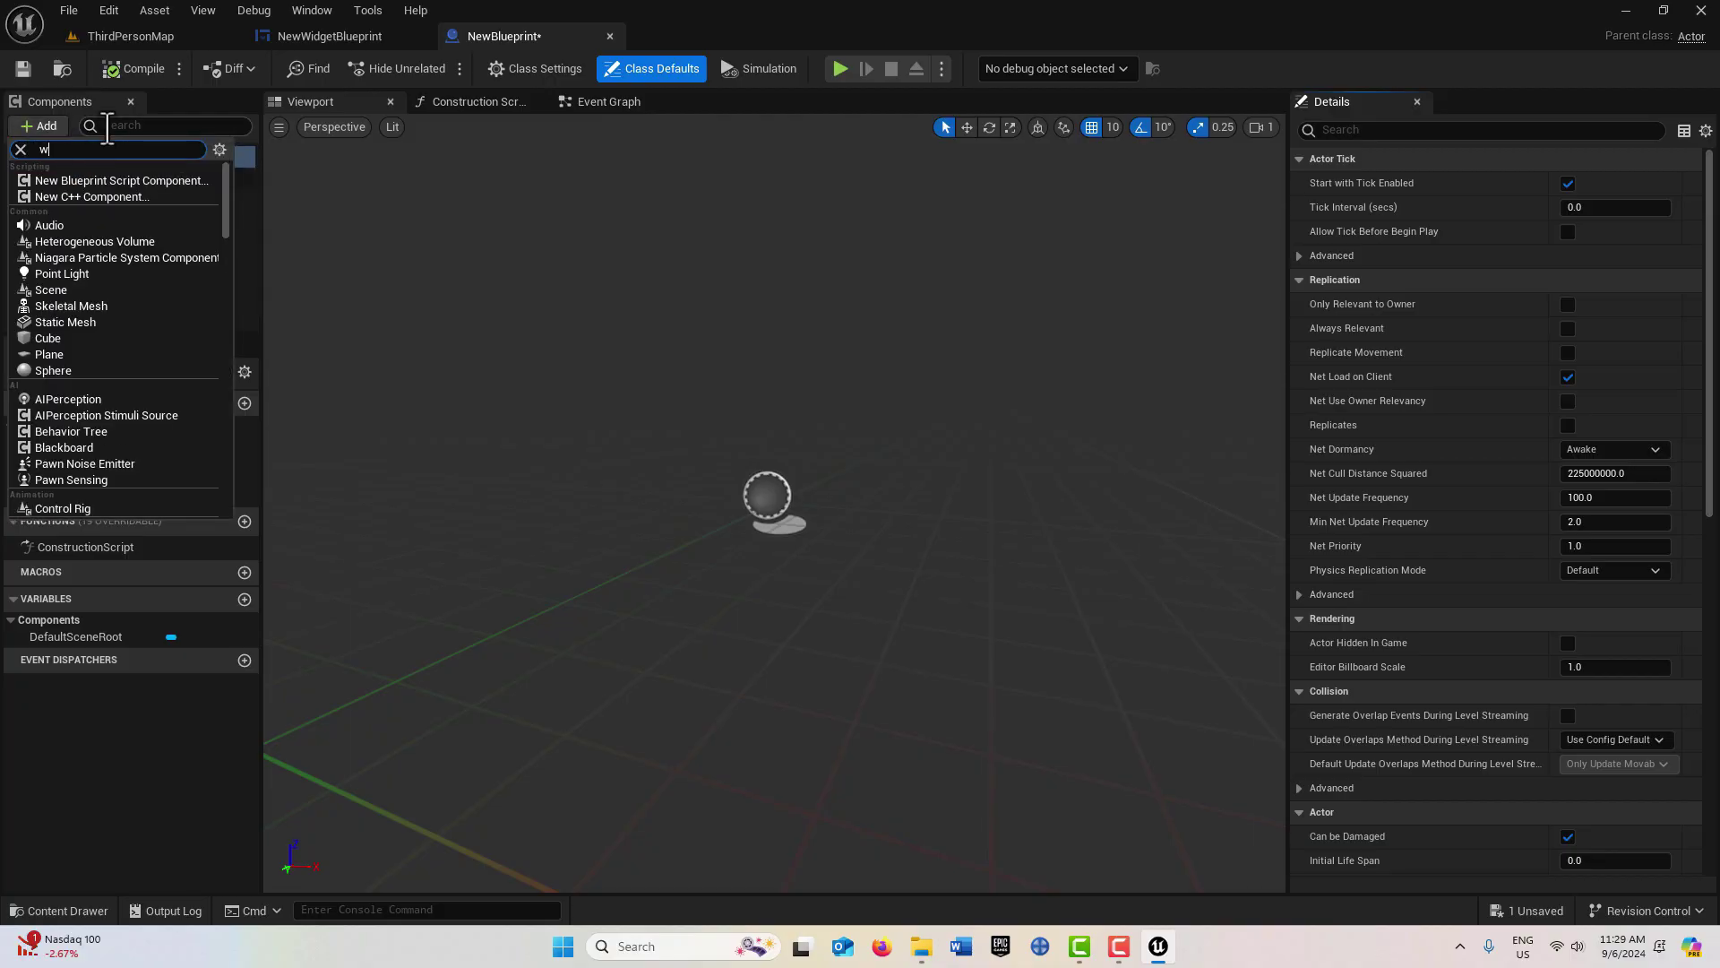
type("idg")
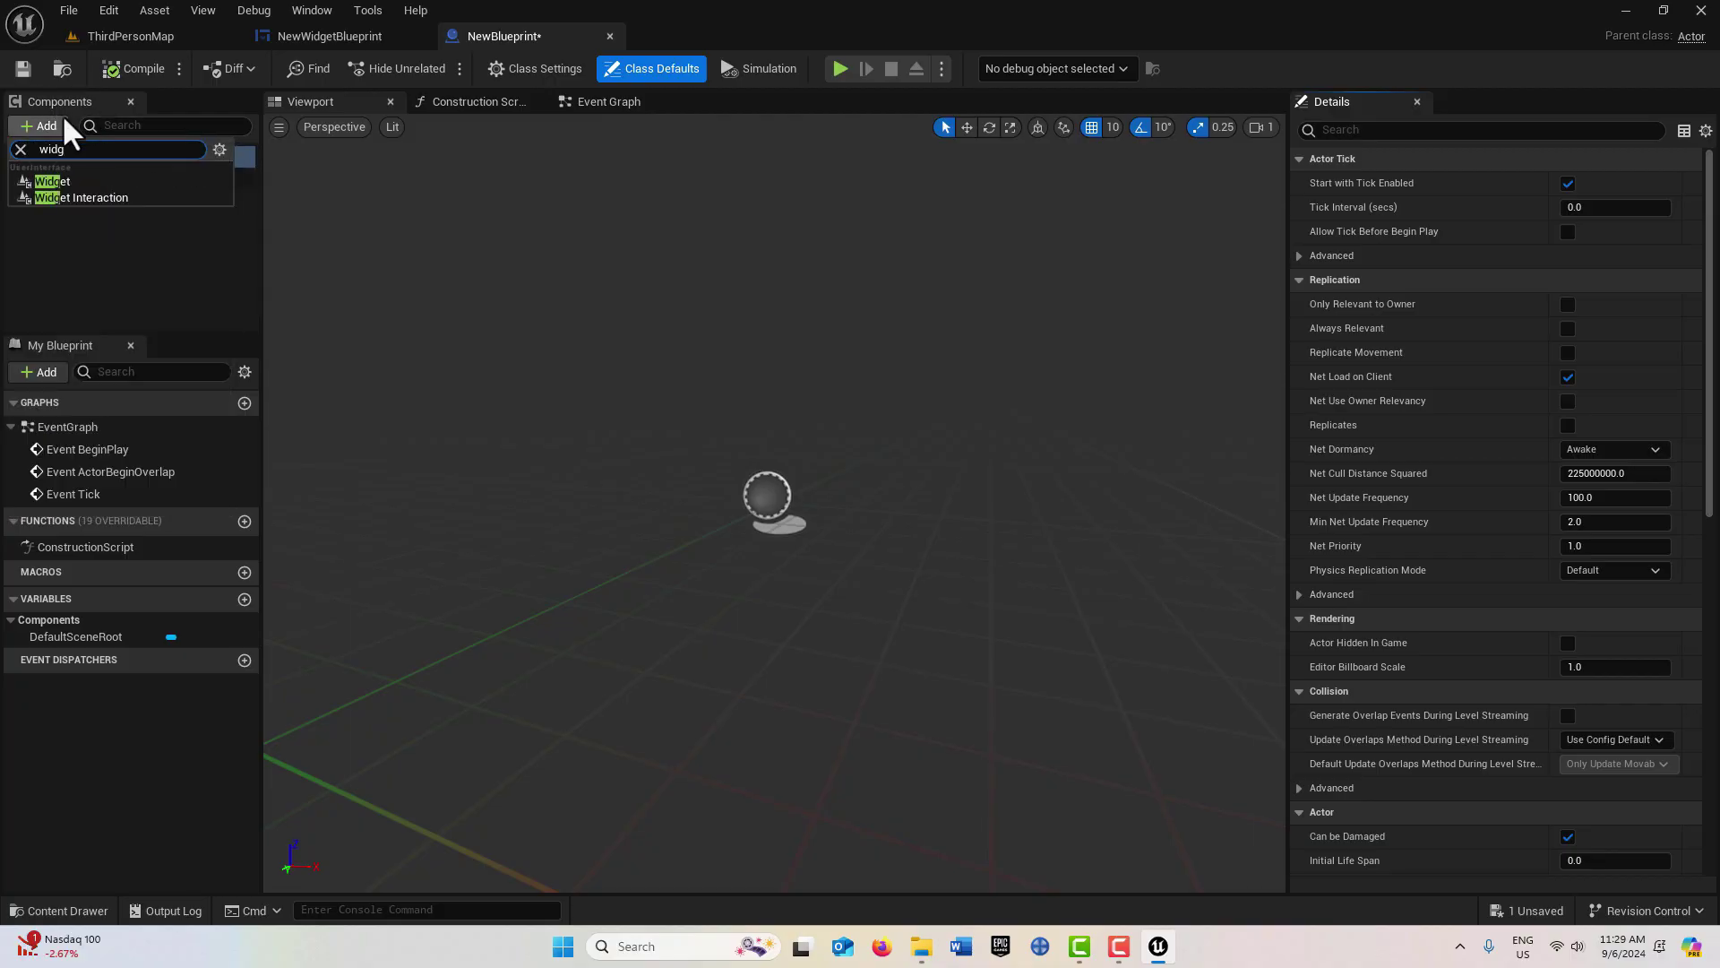
left_click(83, 178)
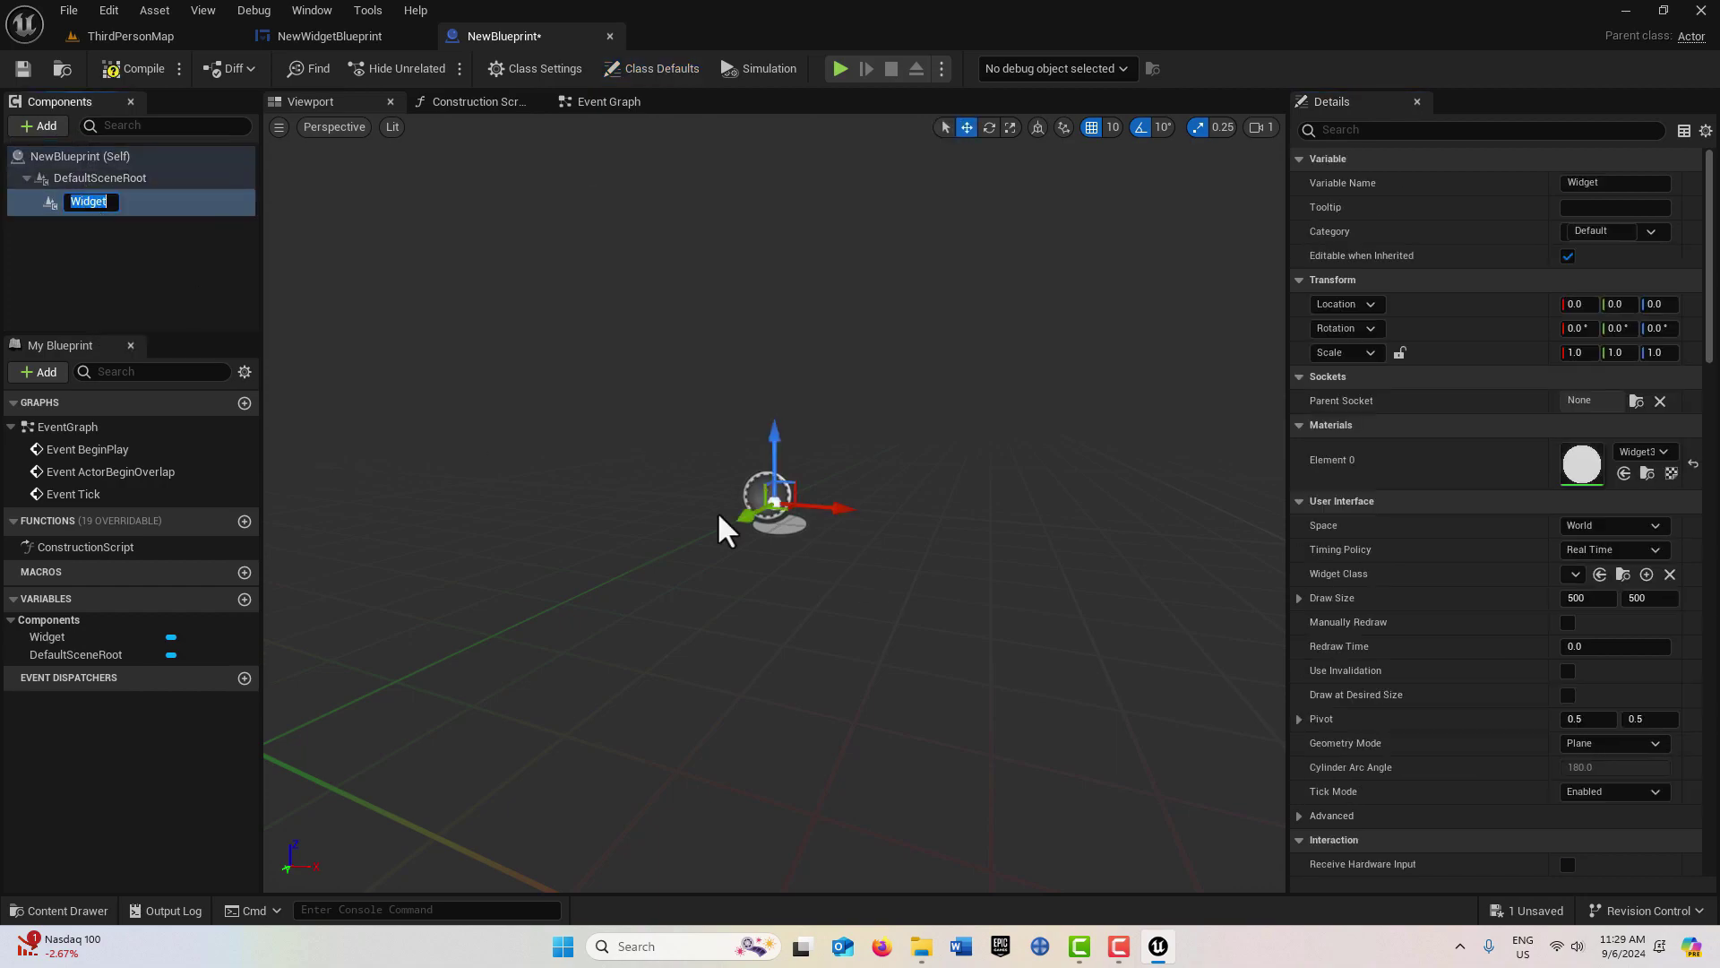
left_click(170, 266)
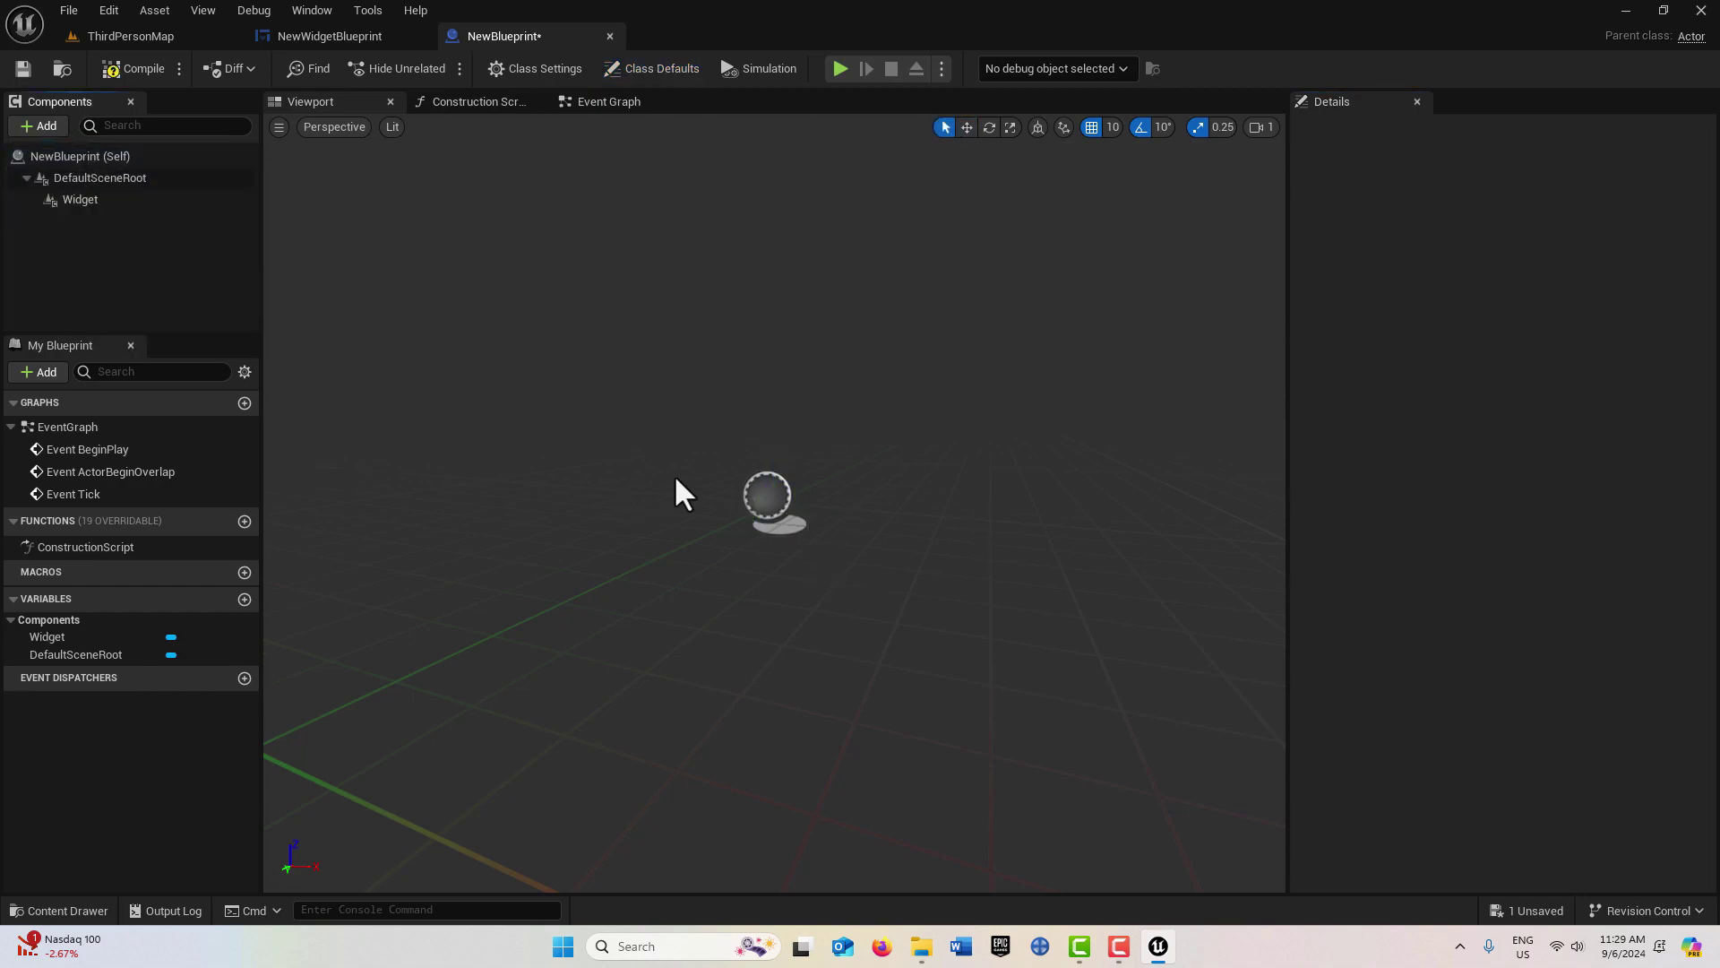
Step: Assign NewWidgetBlueprint as the Widget component's Widget Class
left_click(94, 200)
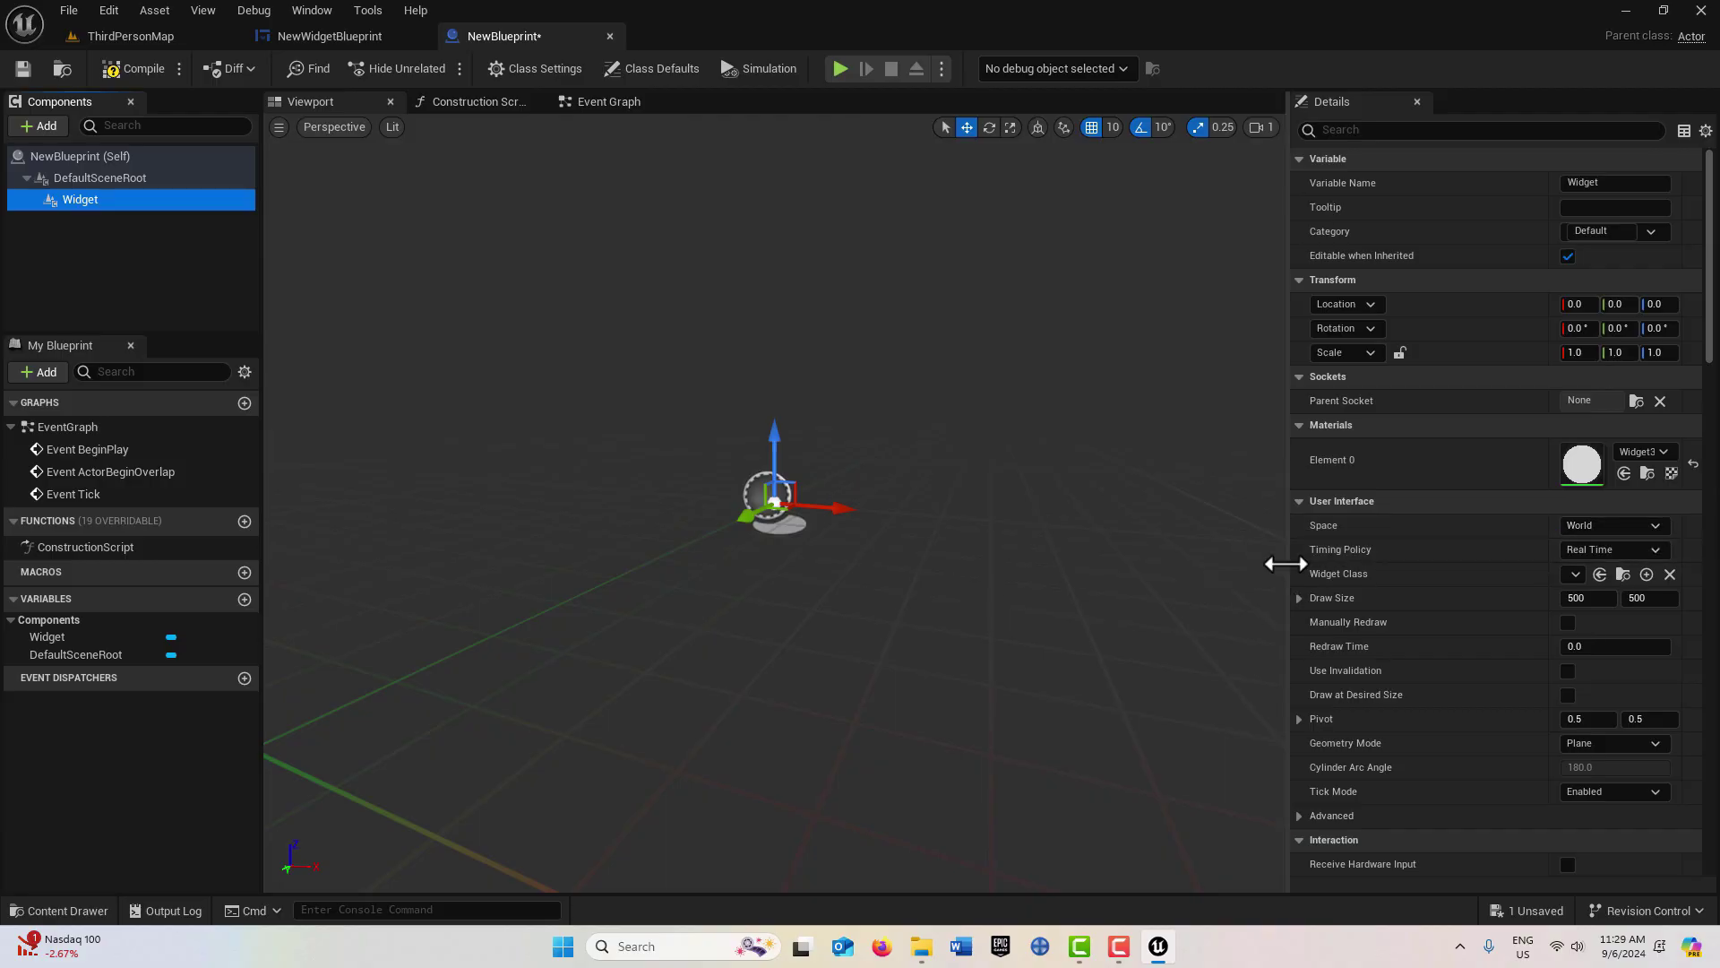
left_click_drag(1287, 563, 806, 599)
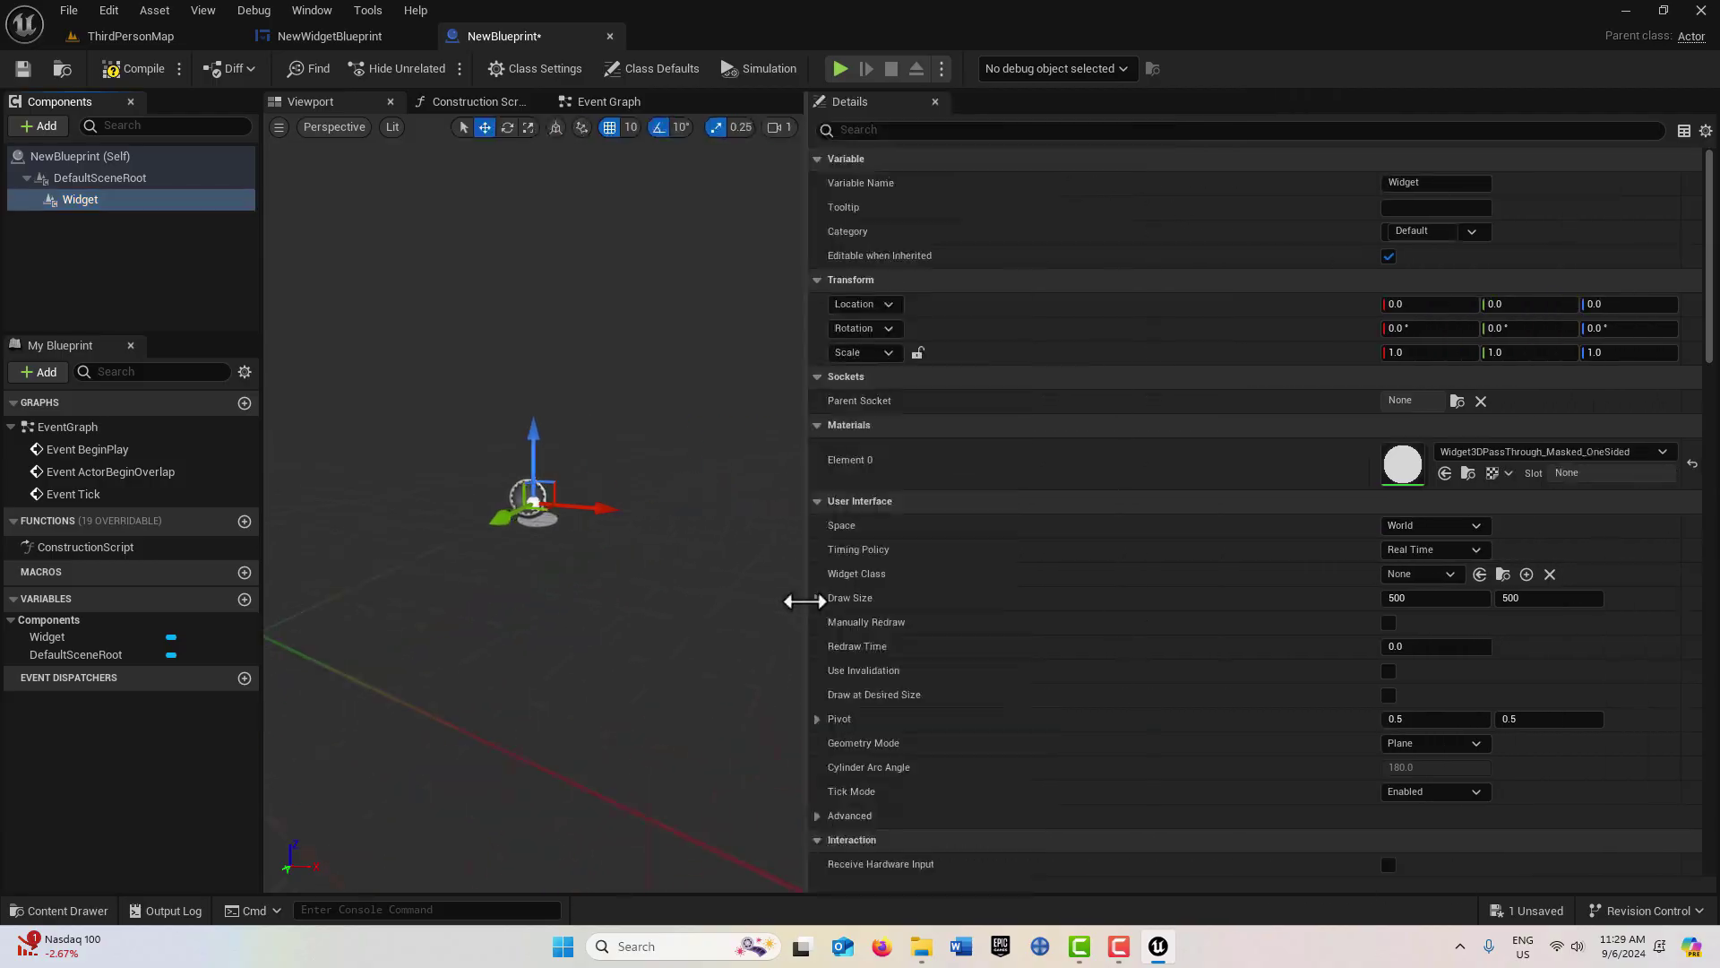
left_click(1448, 573)
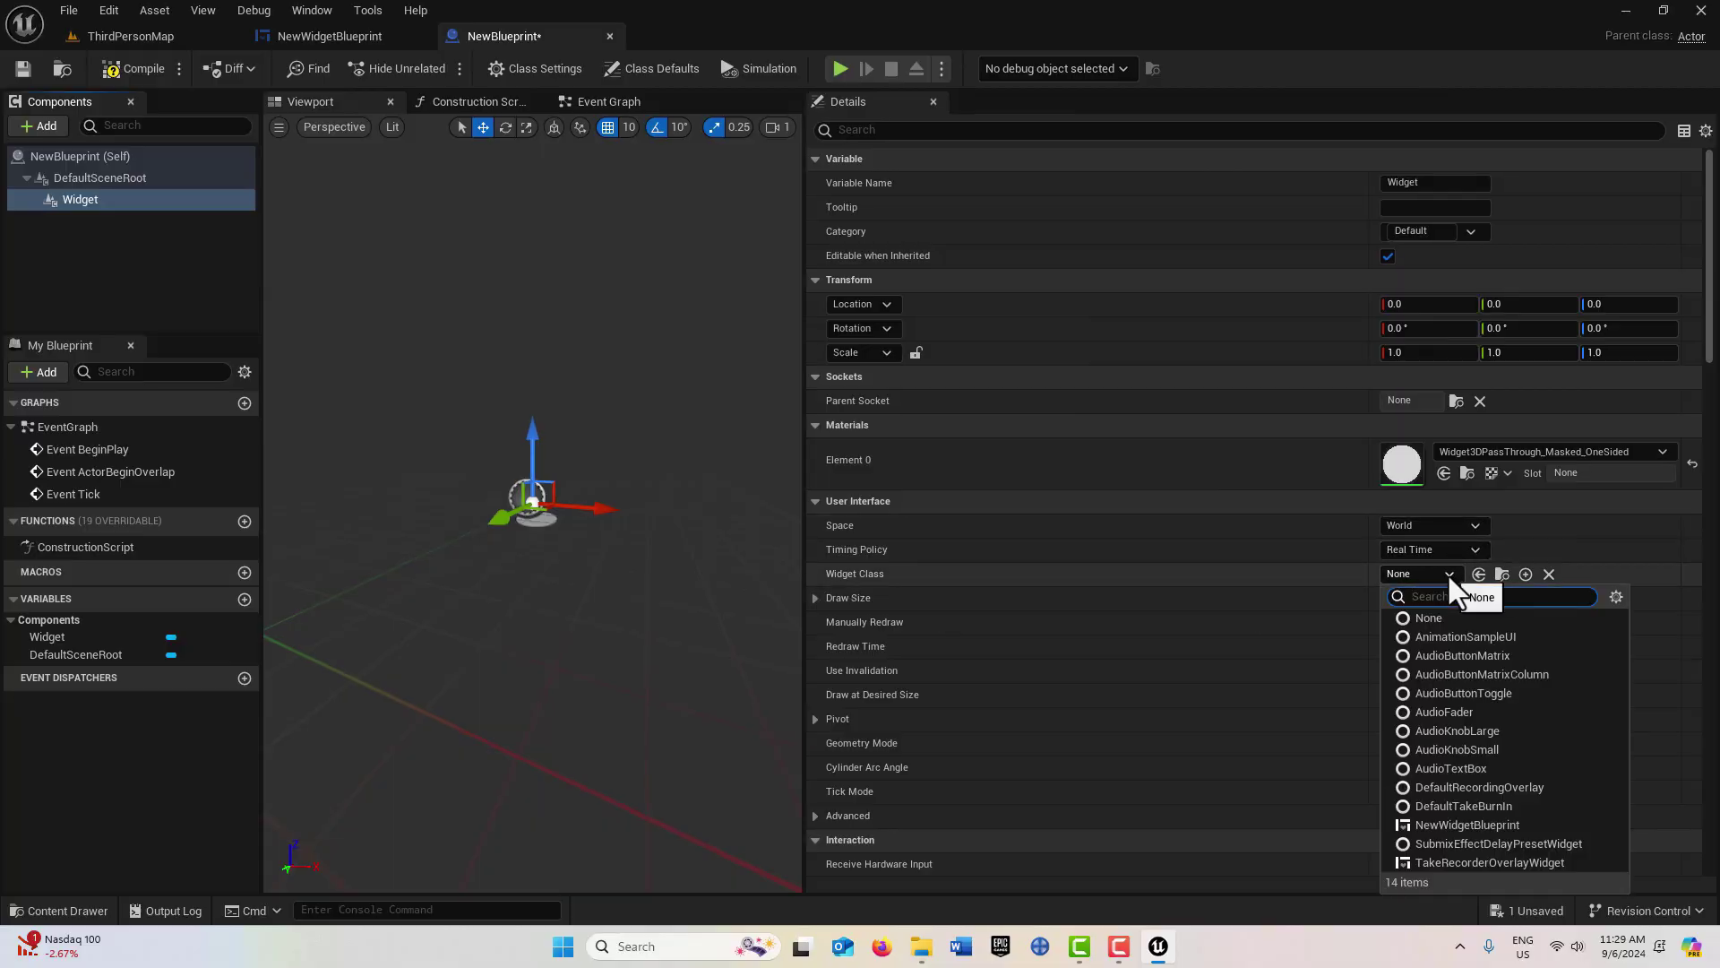
left_click(1464, 824)
scroll(467, 711, "down", 5)
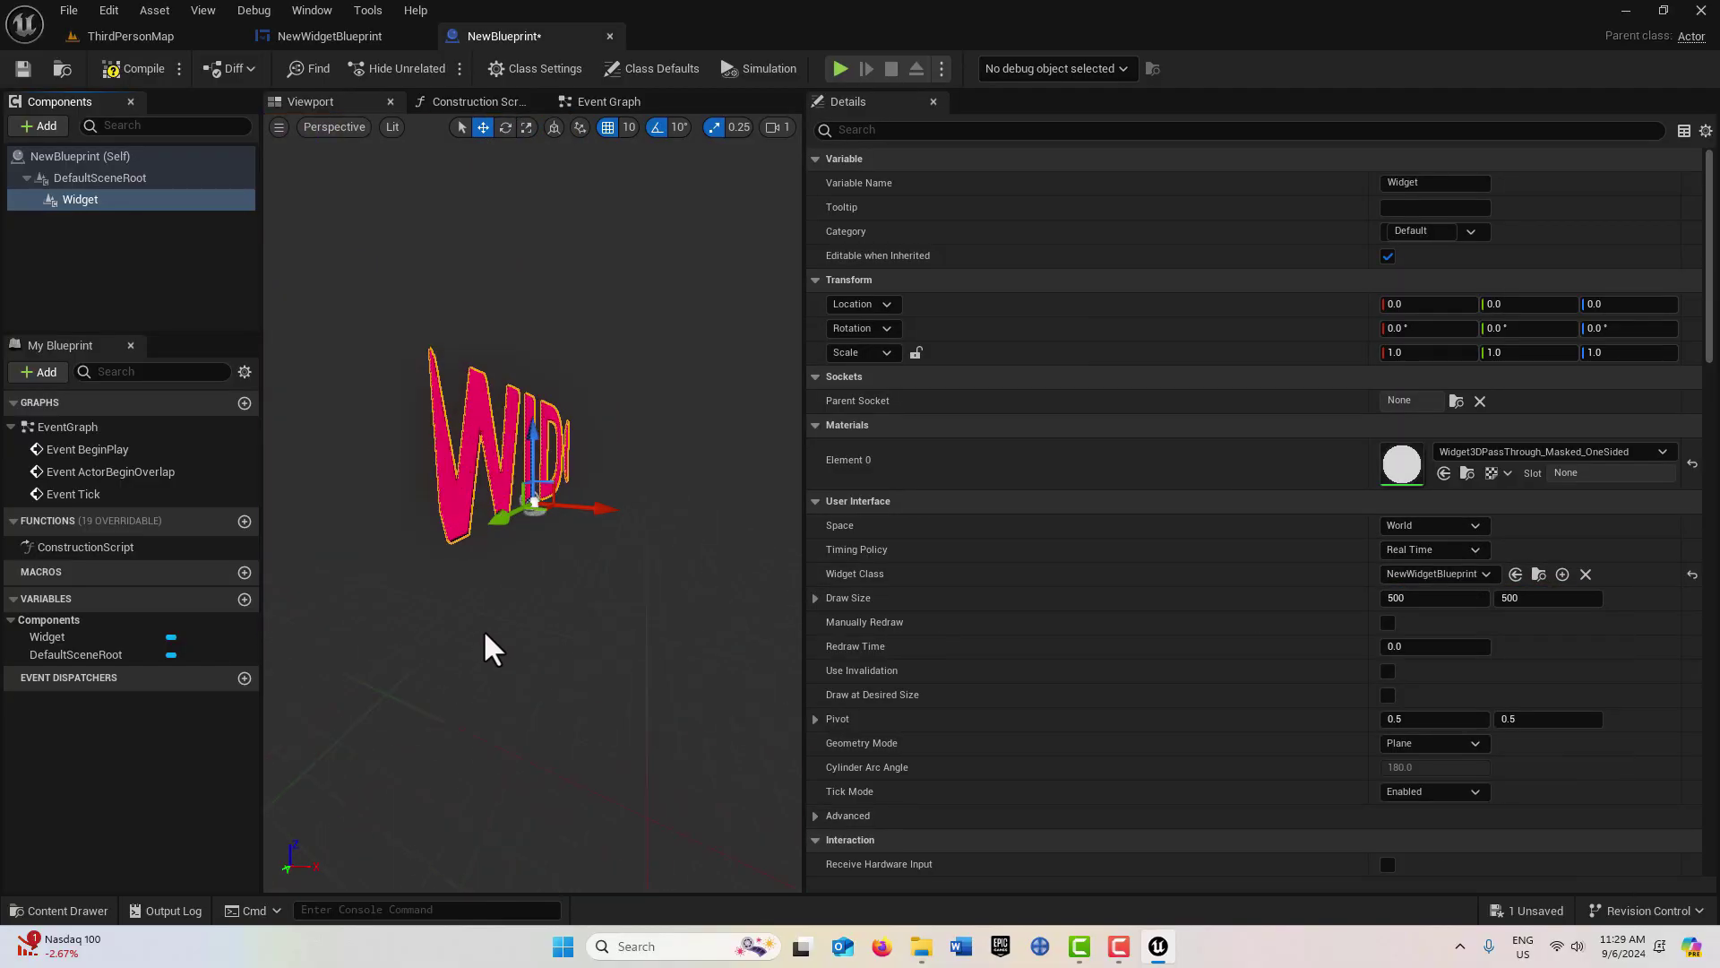
scroll(476, 421, "down", 3)
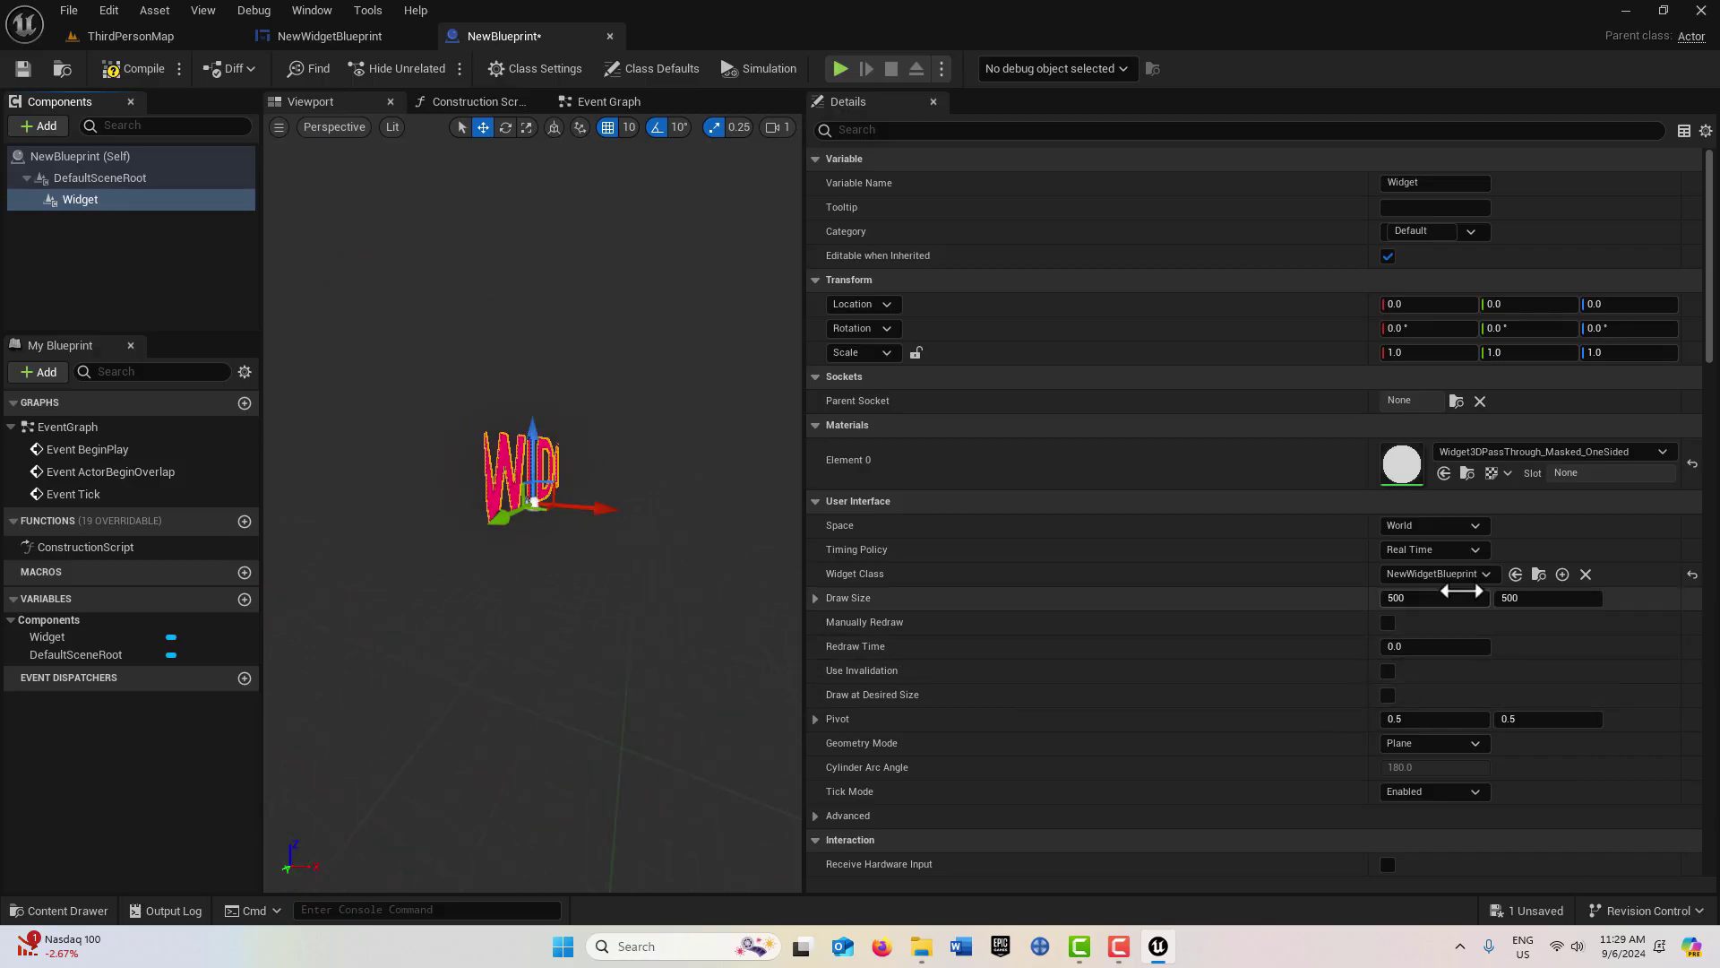
Step: Set the Widget component's horizontal draw size to 2000 so the whole text fits
left_click(1425, 600)
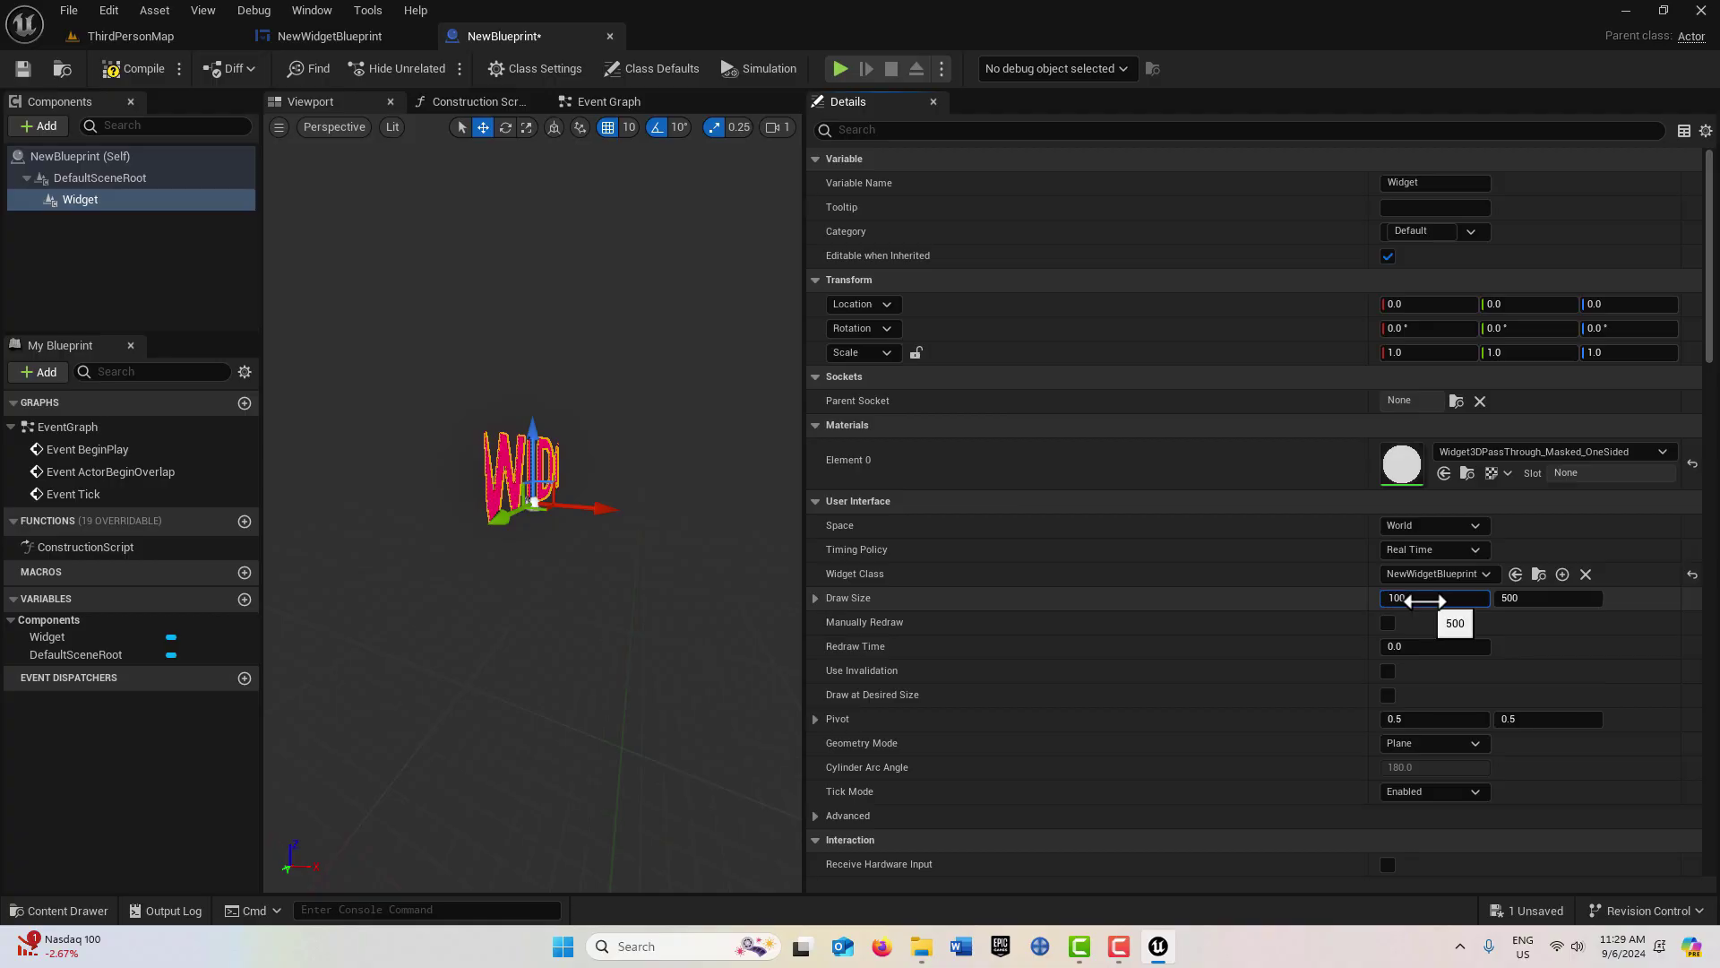
key("Return")
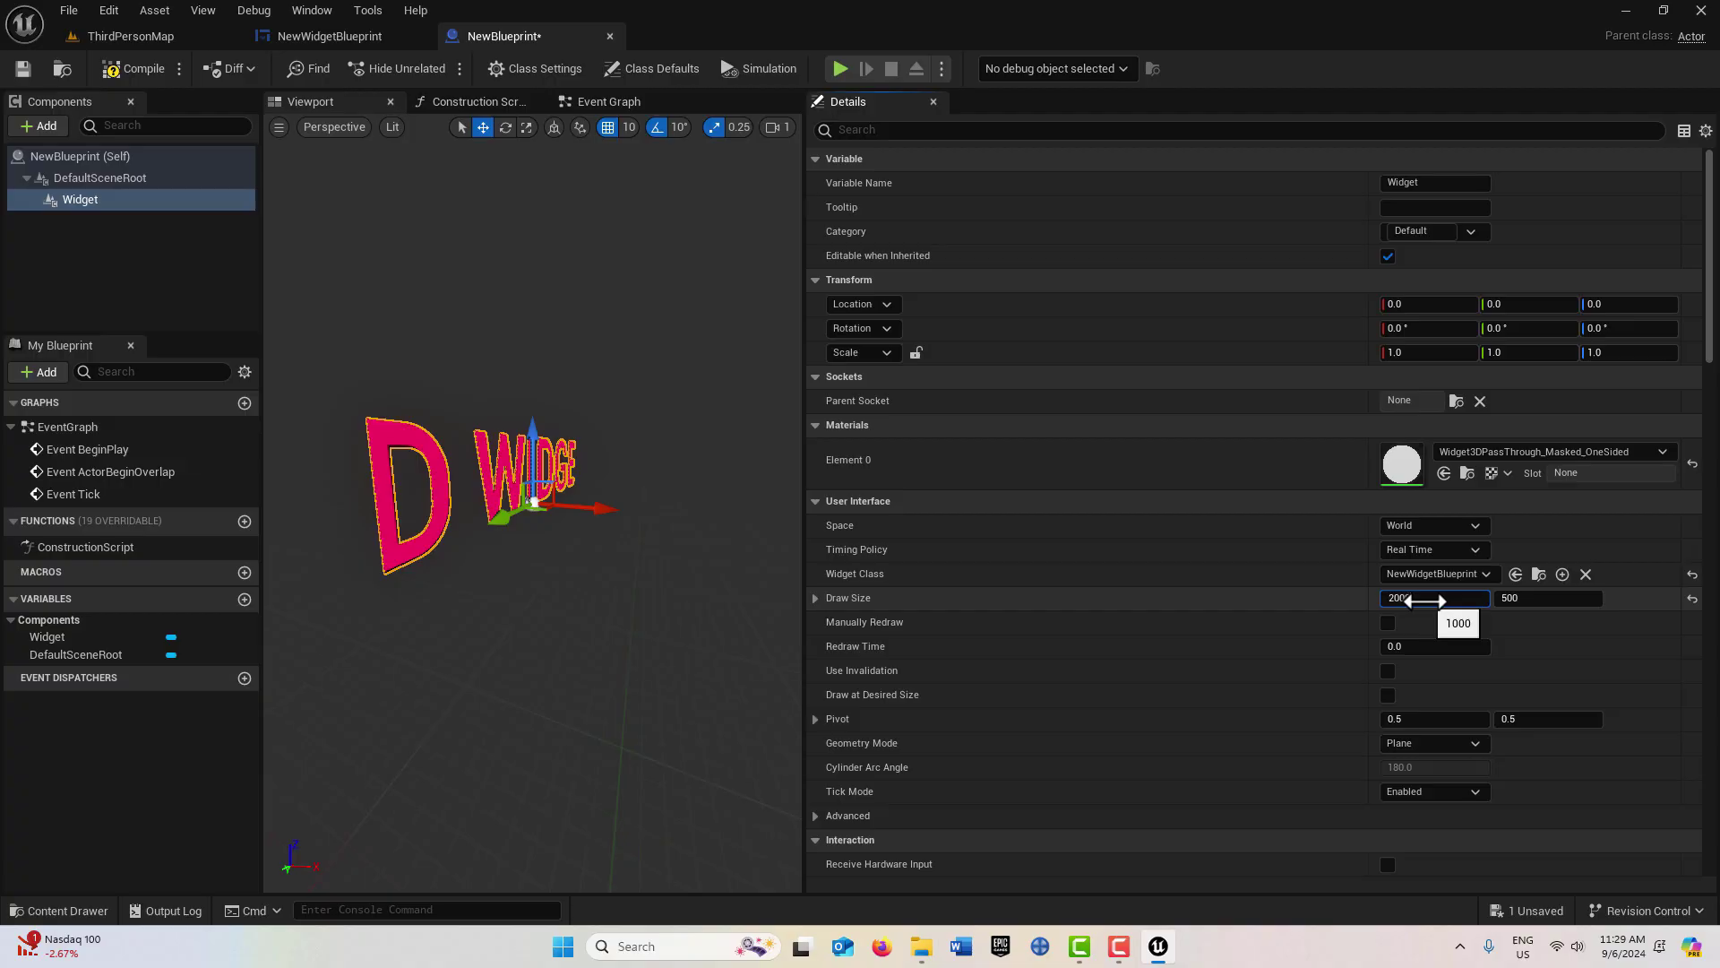
key("Return")
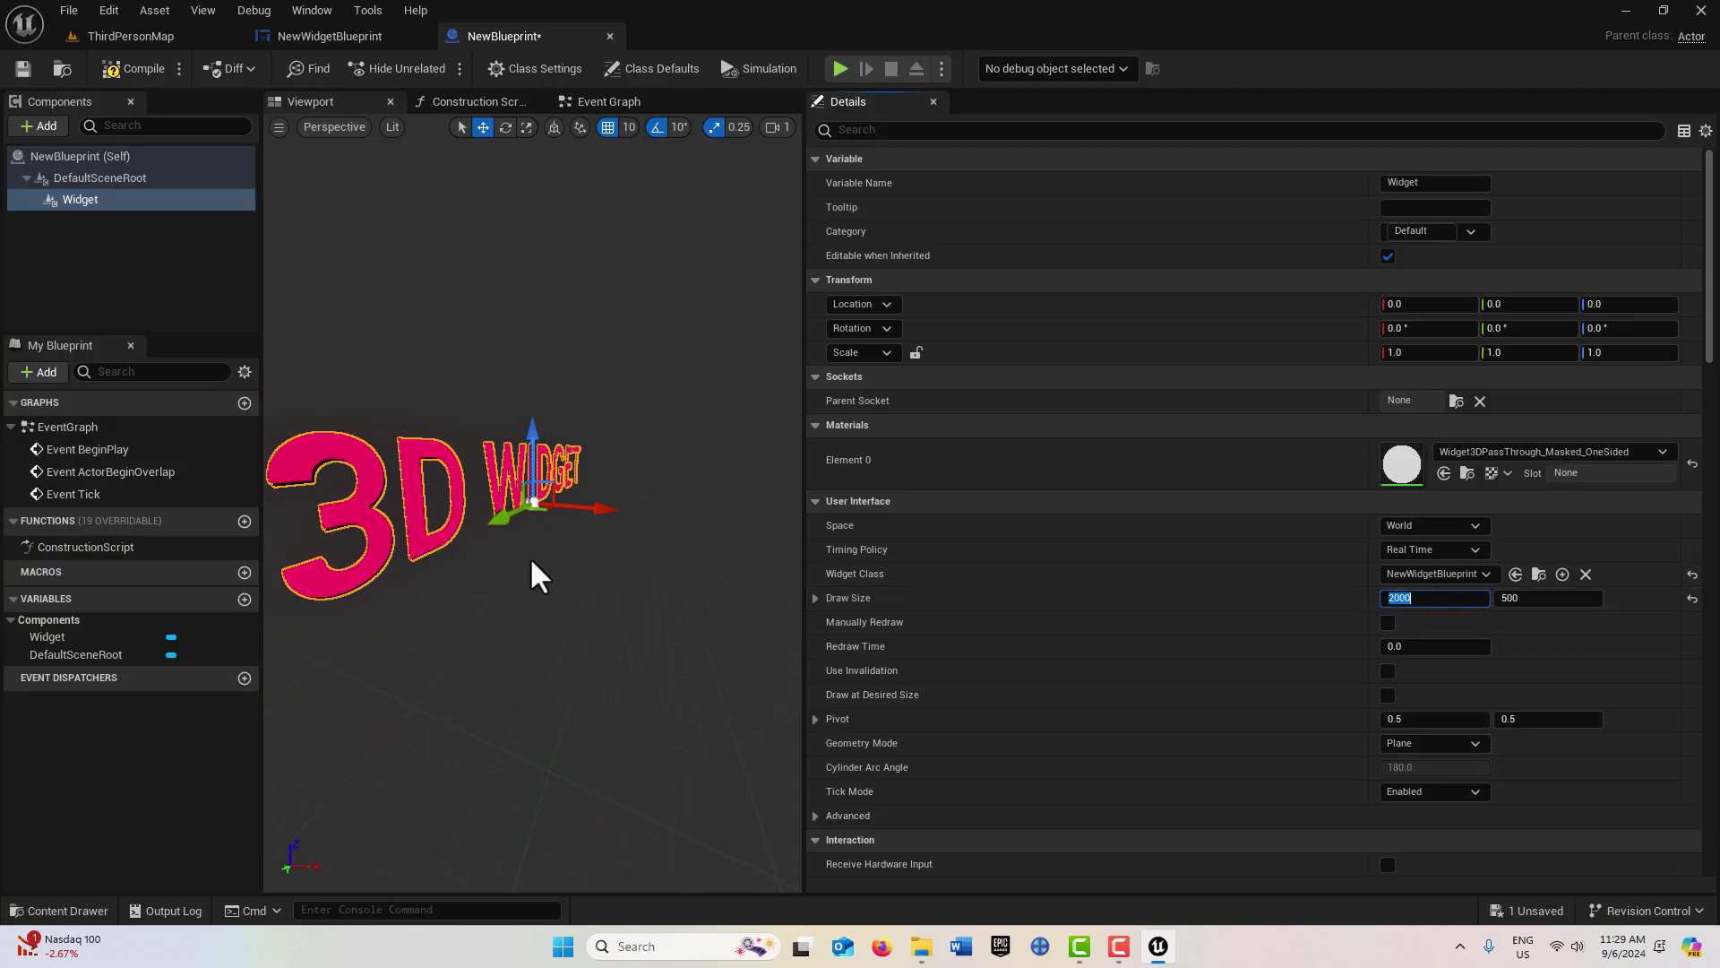
scroll(532, 572, "down", 4)
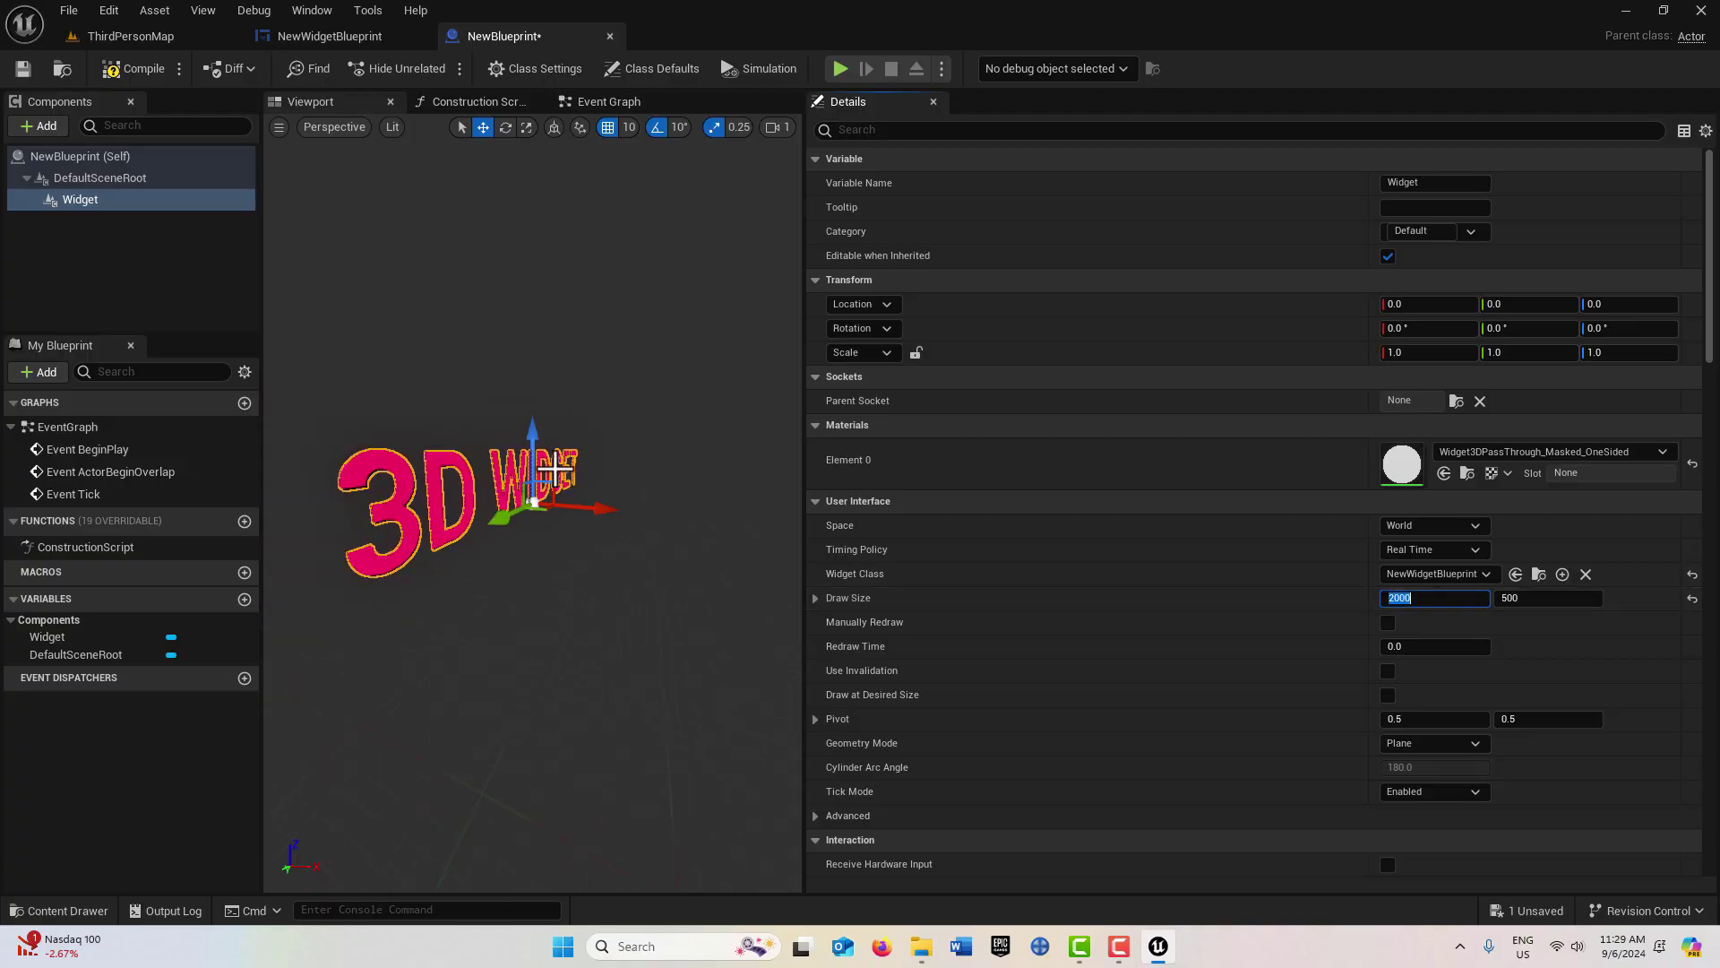
Step: Compile and save the actor blueprint containing the Widget component, and go back to the ThirdPersonMap level
left_click(120, 67)
left_click(23, 68)
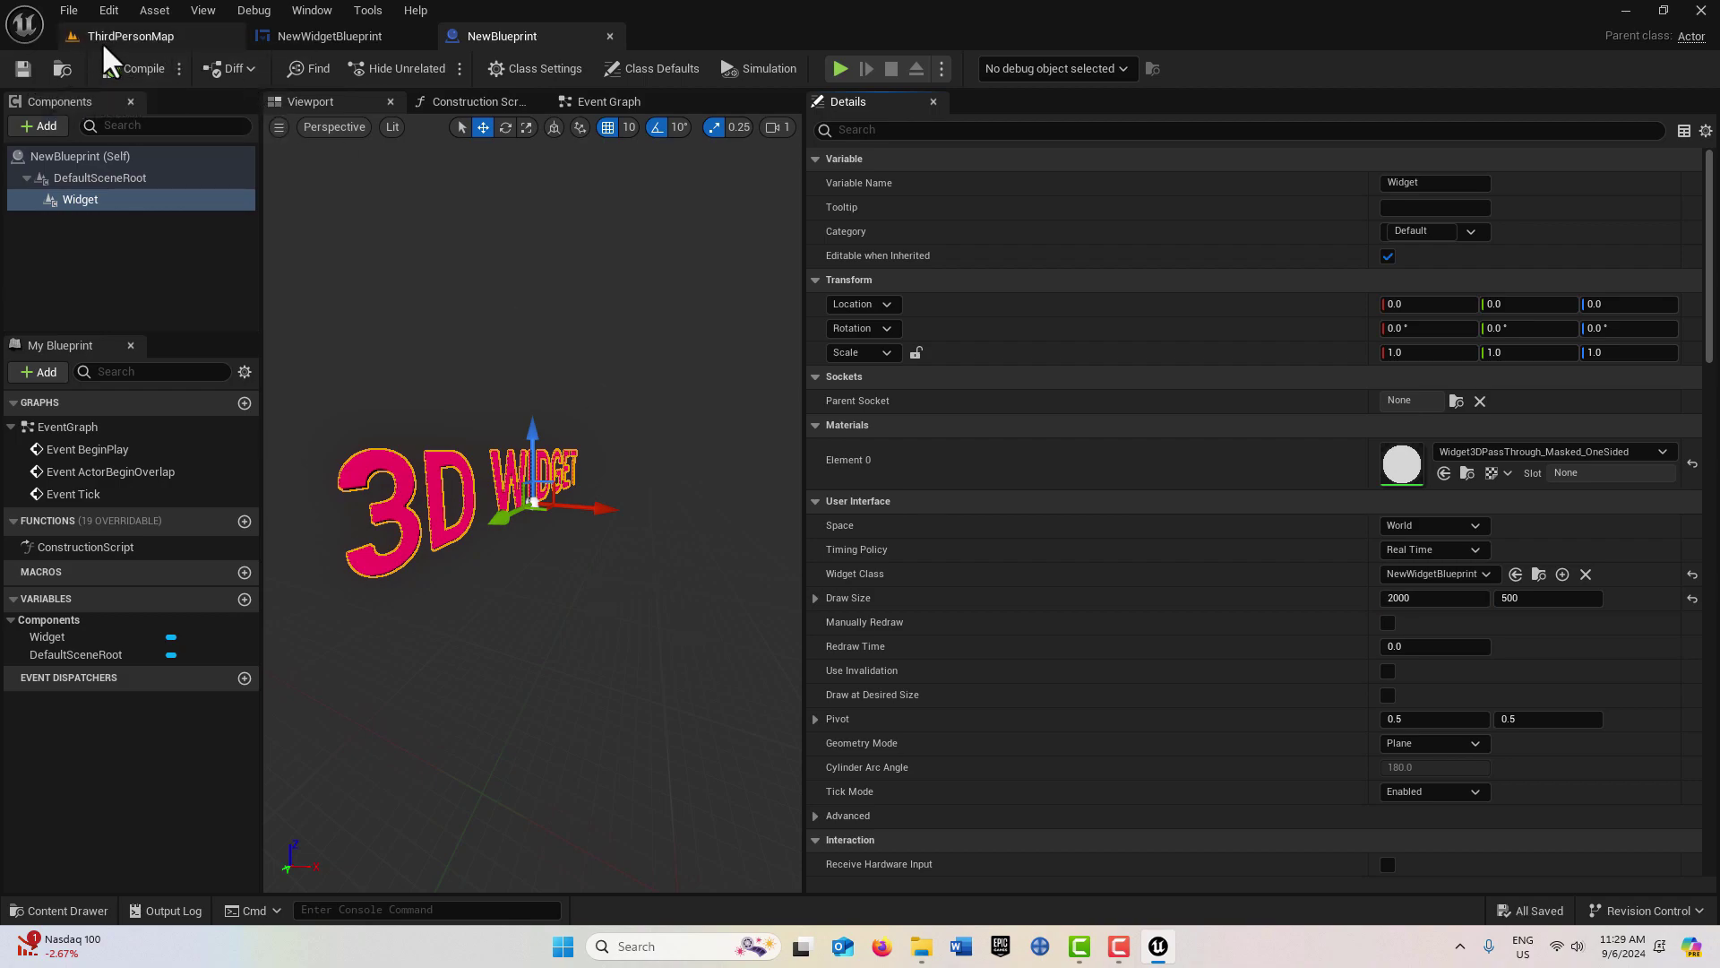
left_click(125, 35)
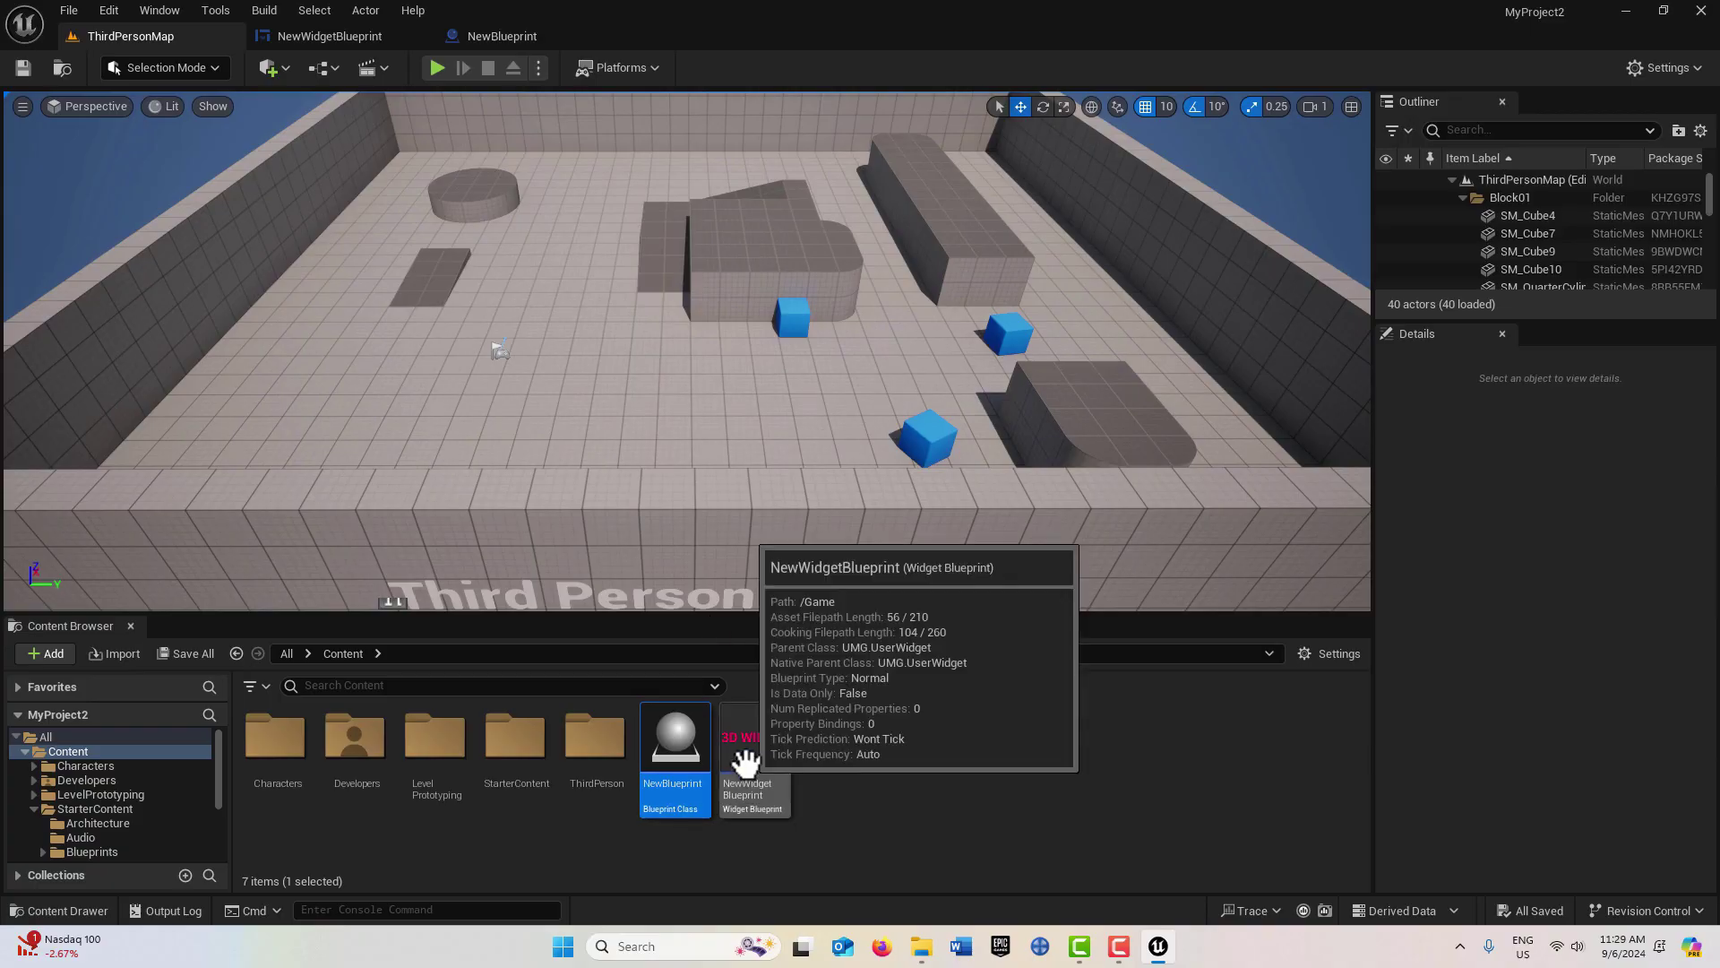
Step: Place the NewBlueprint actor above the floor at about 940, 1310, 260 and rotate it 180° about the vertical axis
left_click_drag(755, 753, 554, 341)
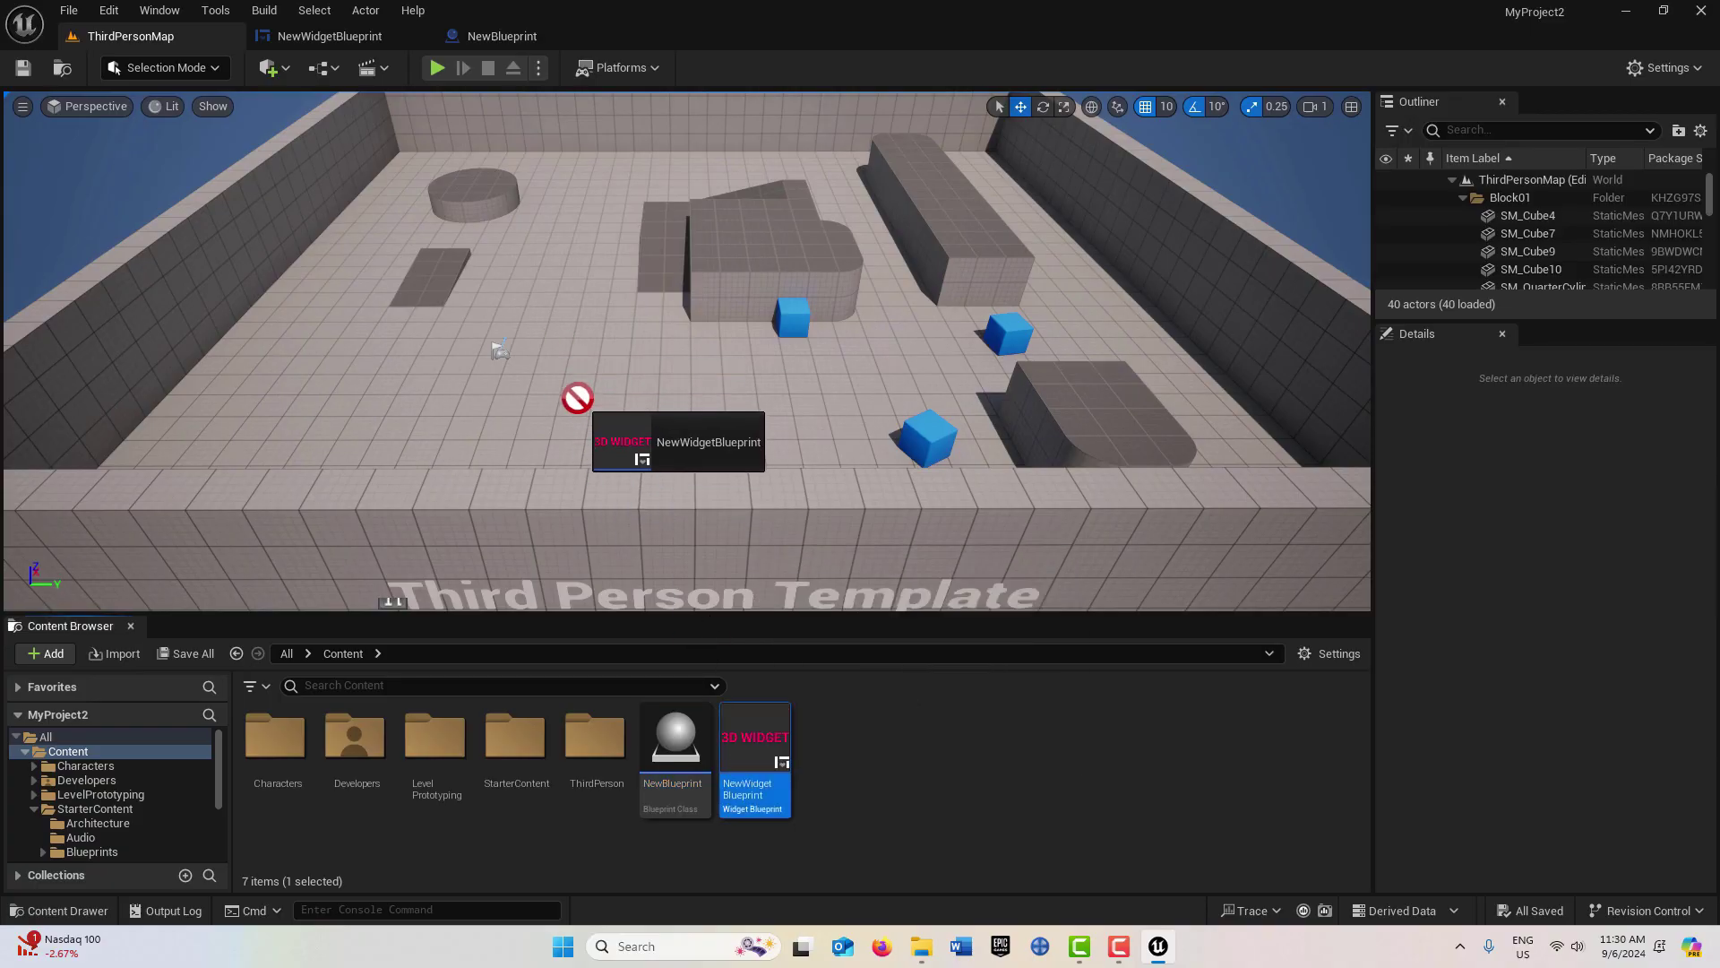
left_click_drag(577, 397, 562, 252)
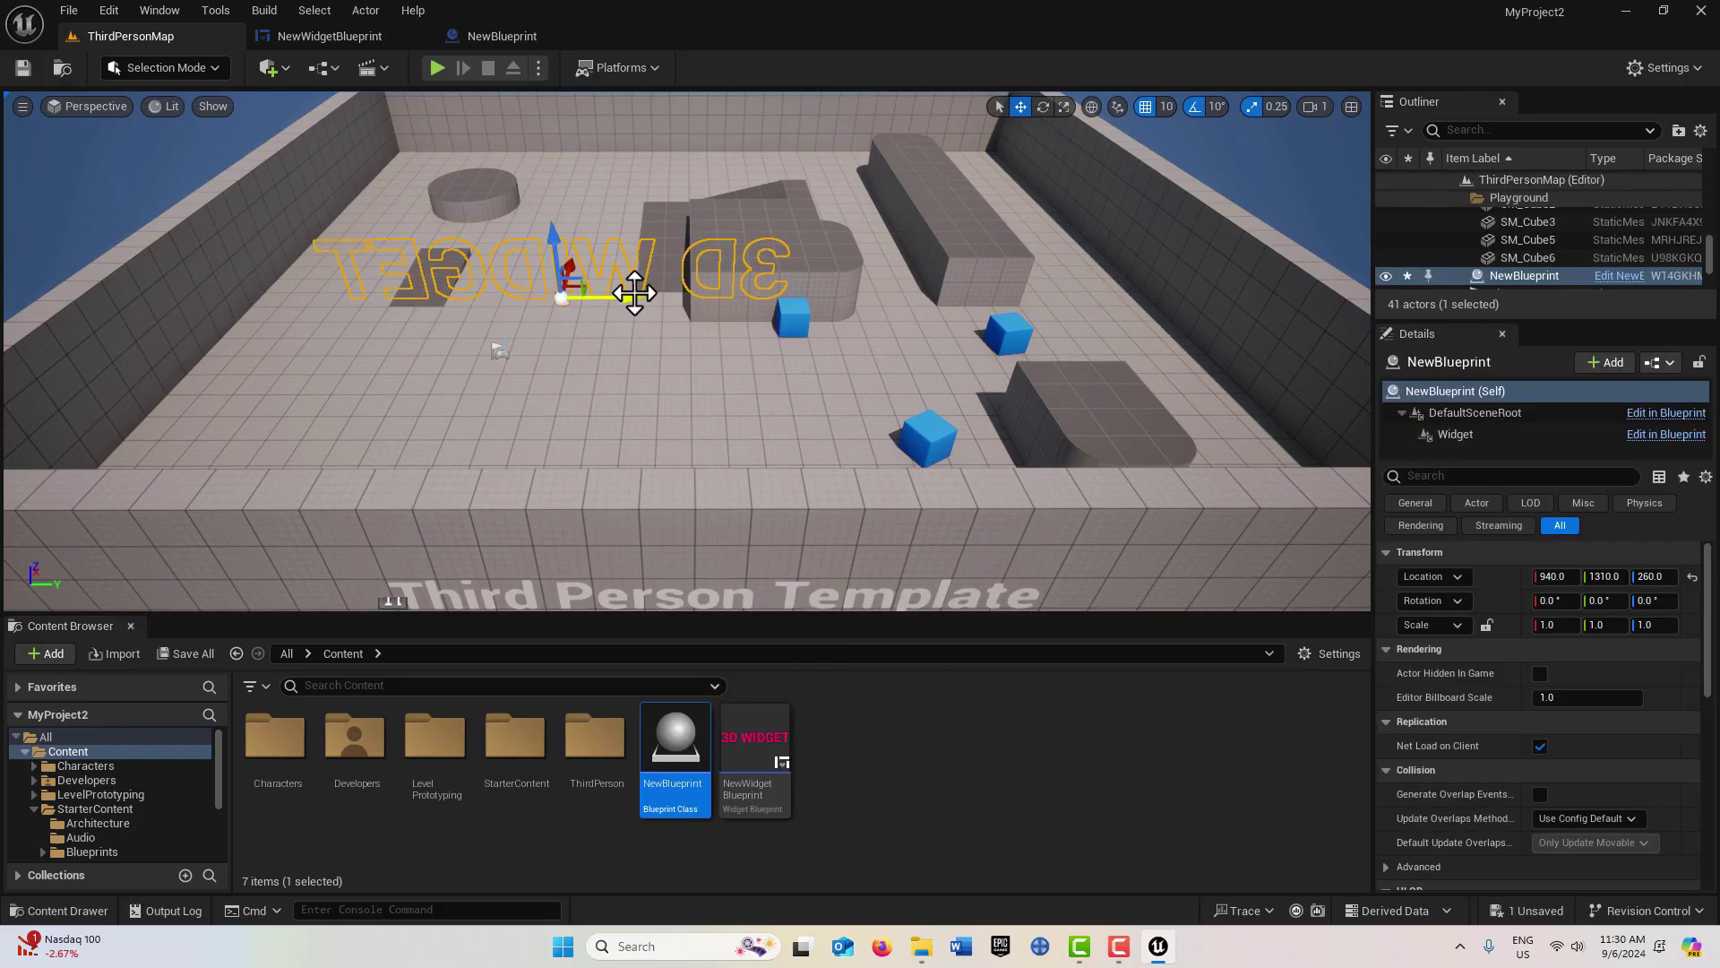
key("e")
left_click_drag(655, 318, 498, 349)
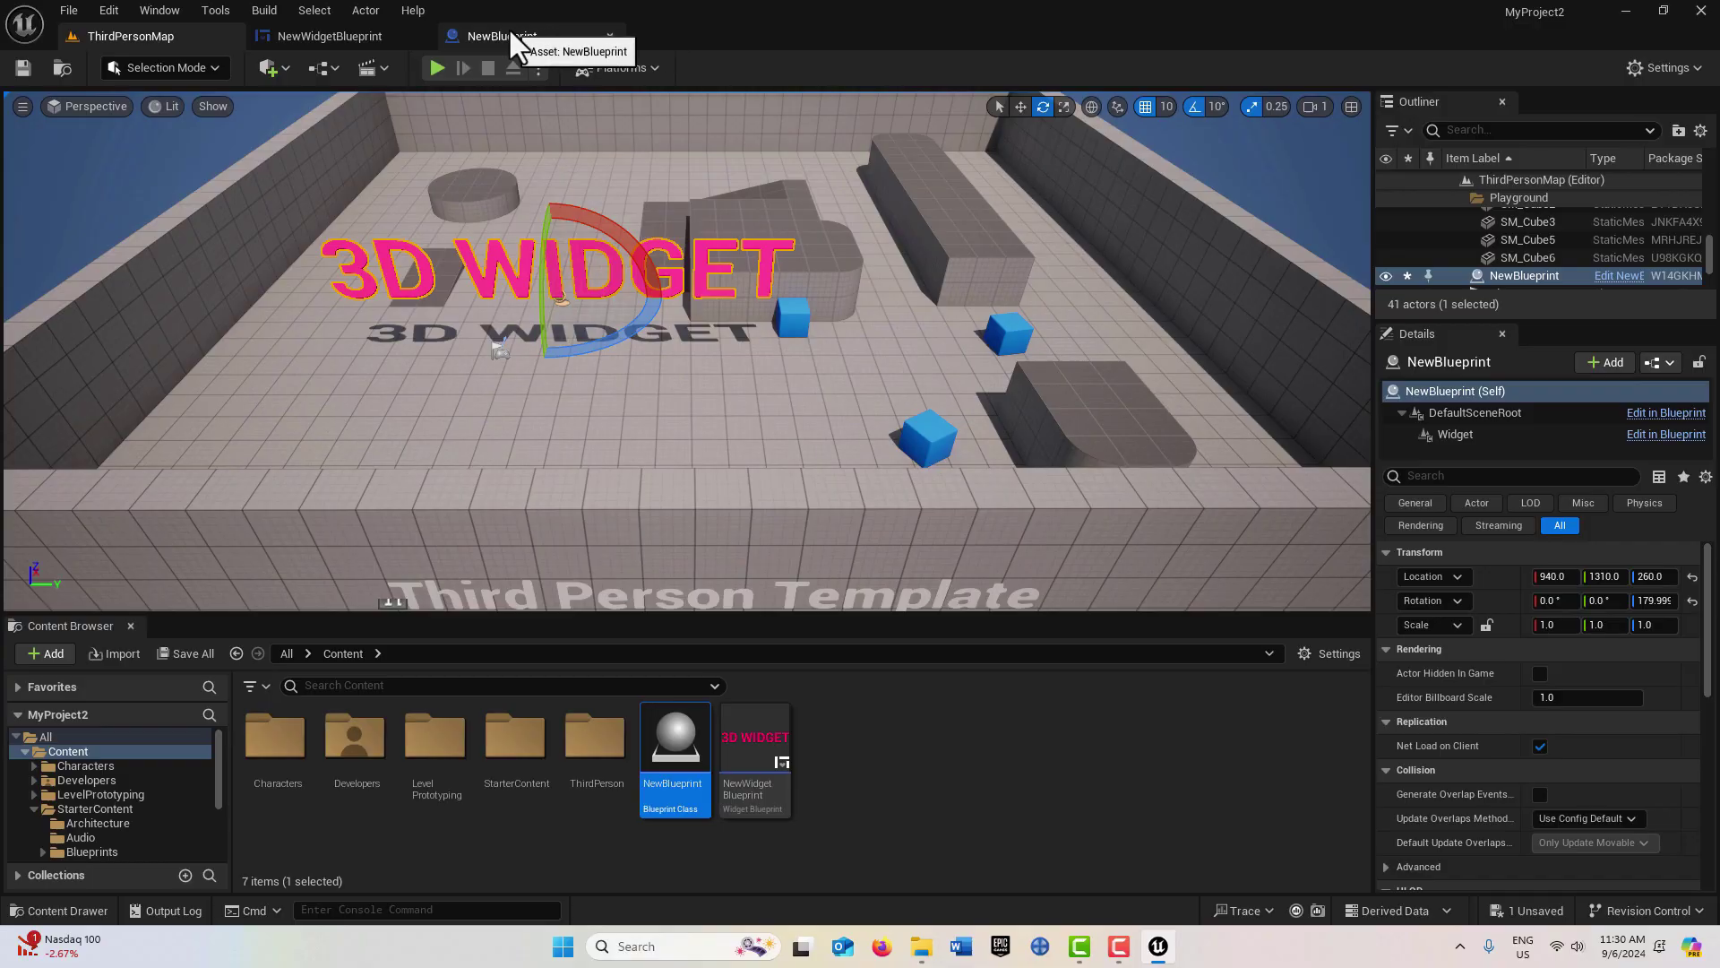
Step: Set the render transform shear of the 3D WIDGET text in NewWidgetBlueprint to -27 and -3, and compile the widget
left_click(338, 35)
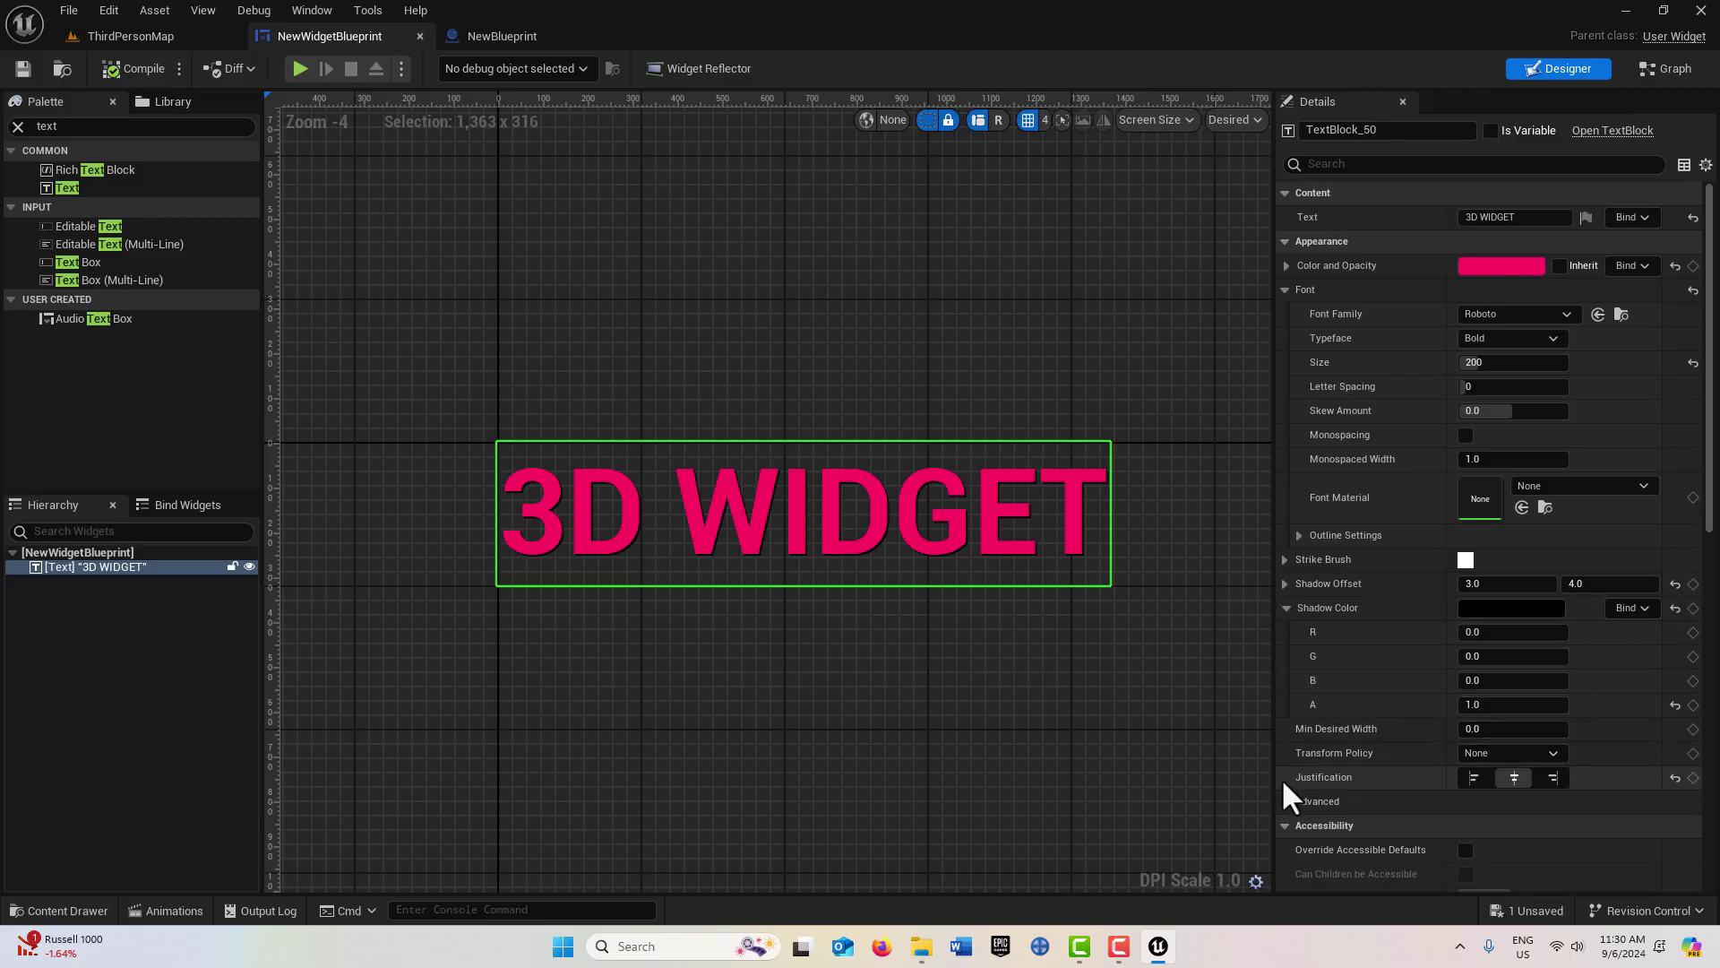
left_click(1283, 801)
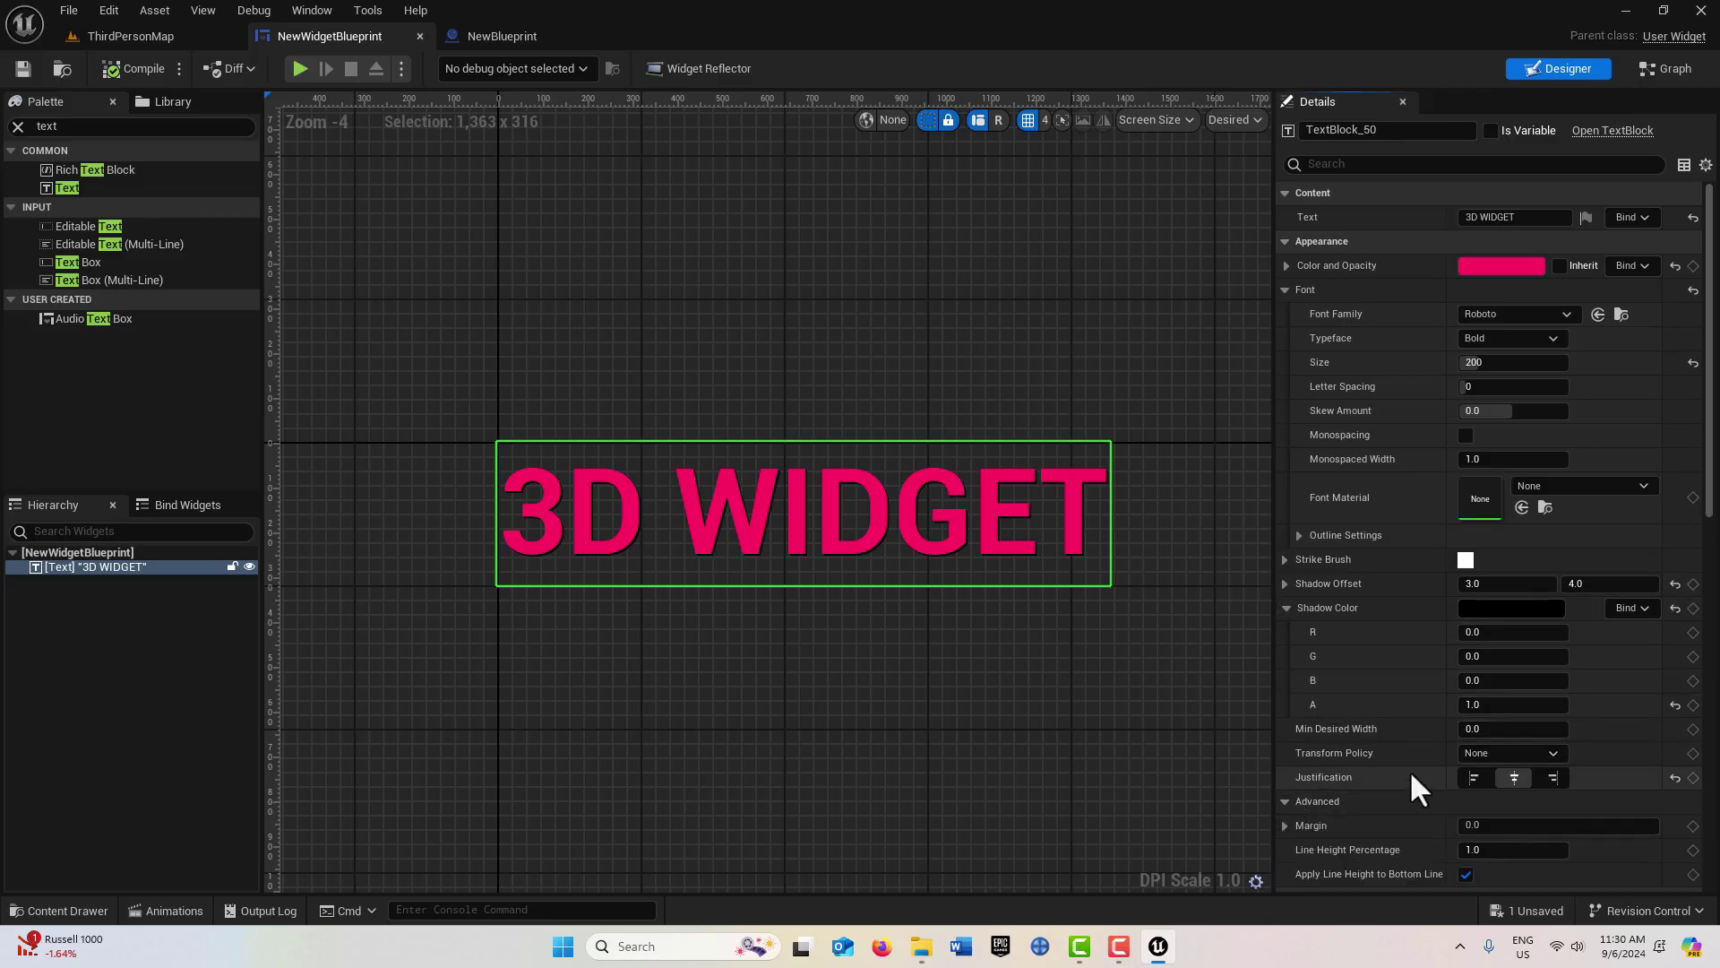
scroll(1408, 772, "down", 4)
scroll(1427, 794, "down", 5)
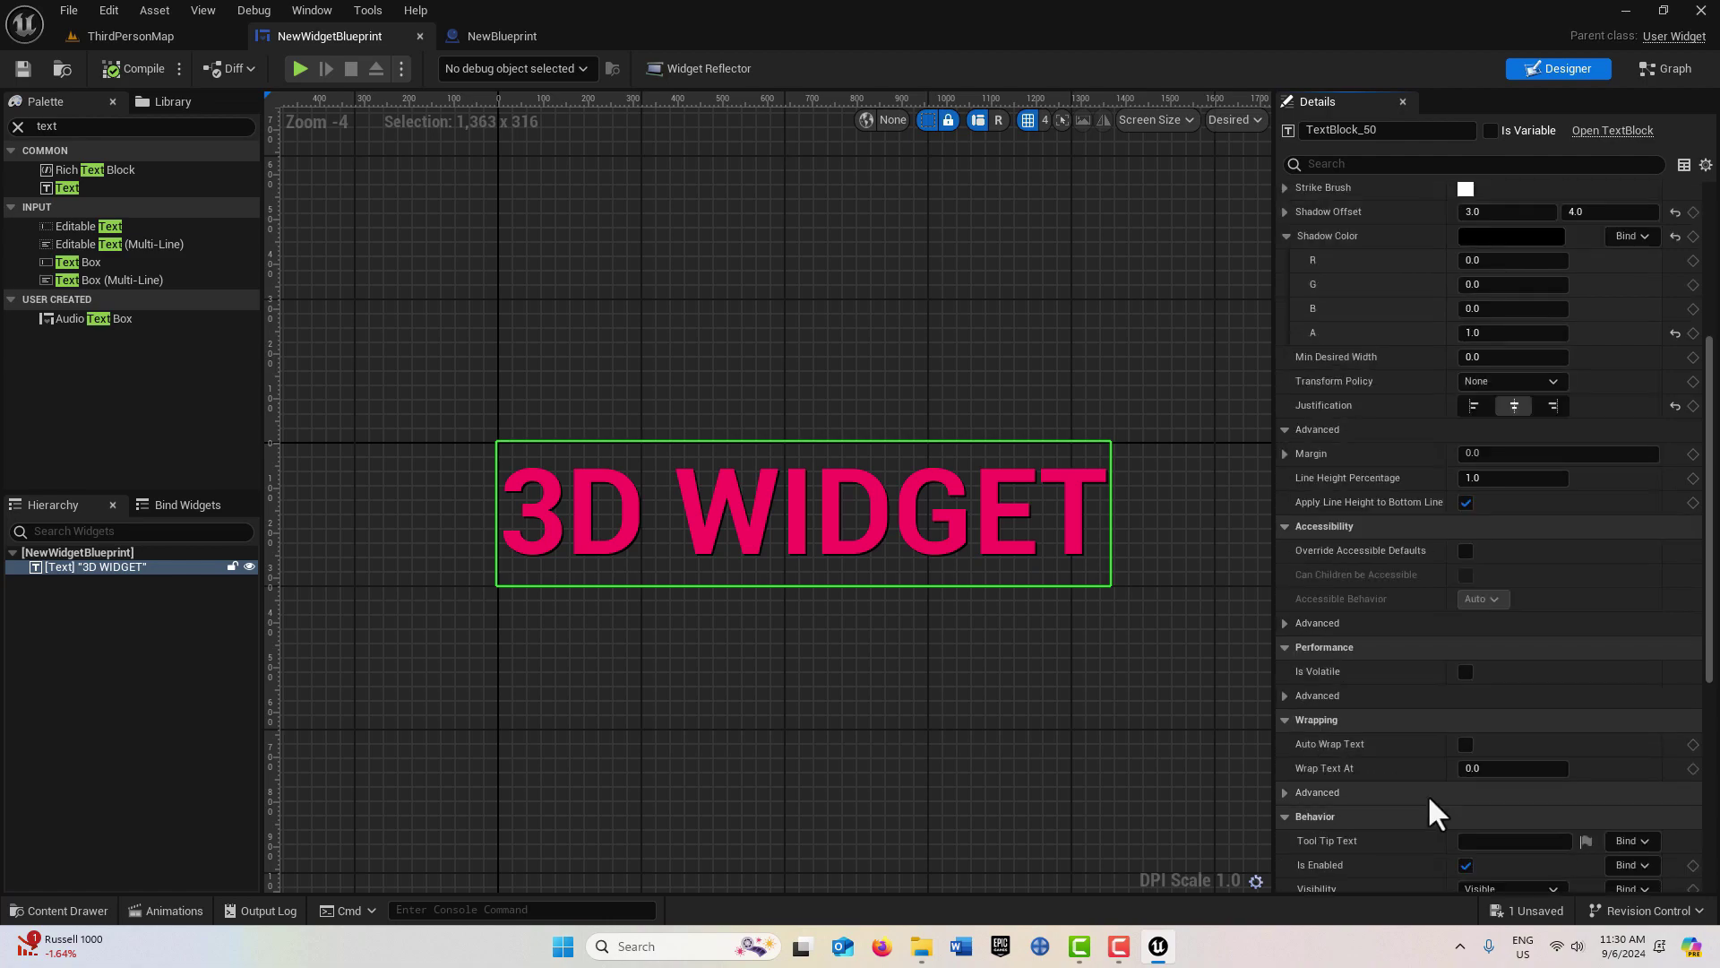
scroll(1427, 794, "down", 3)
scroll(1427, 794, "down", 3)
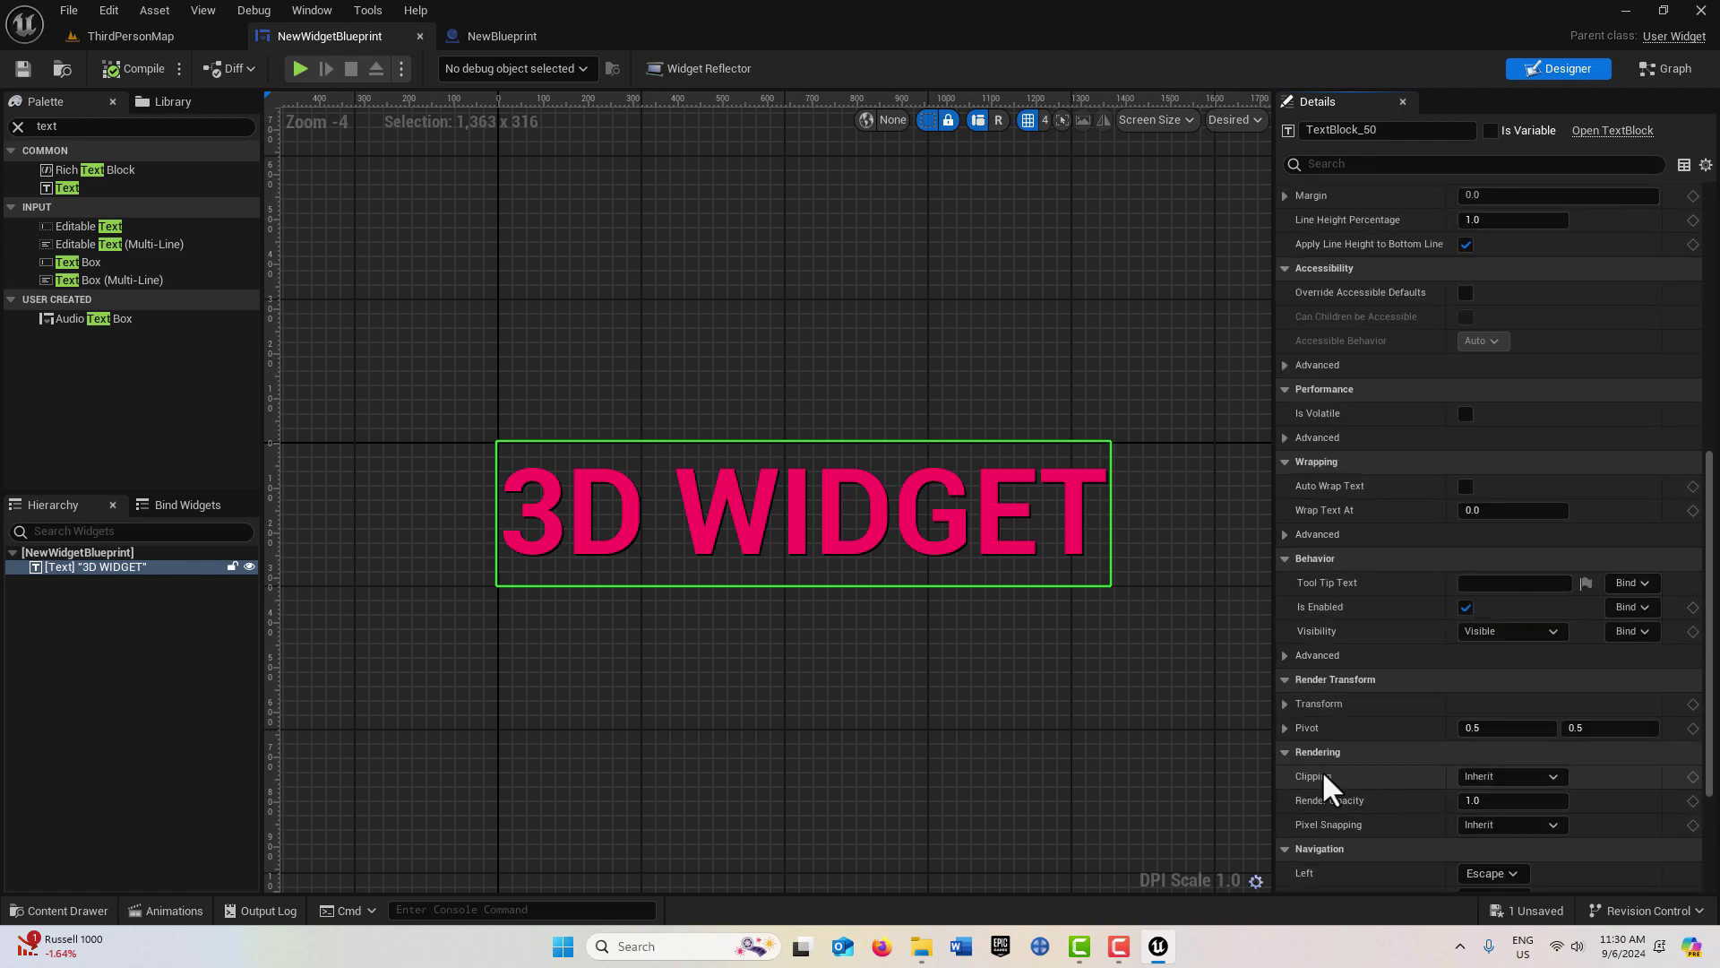
left_click(1284, 705)
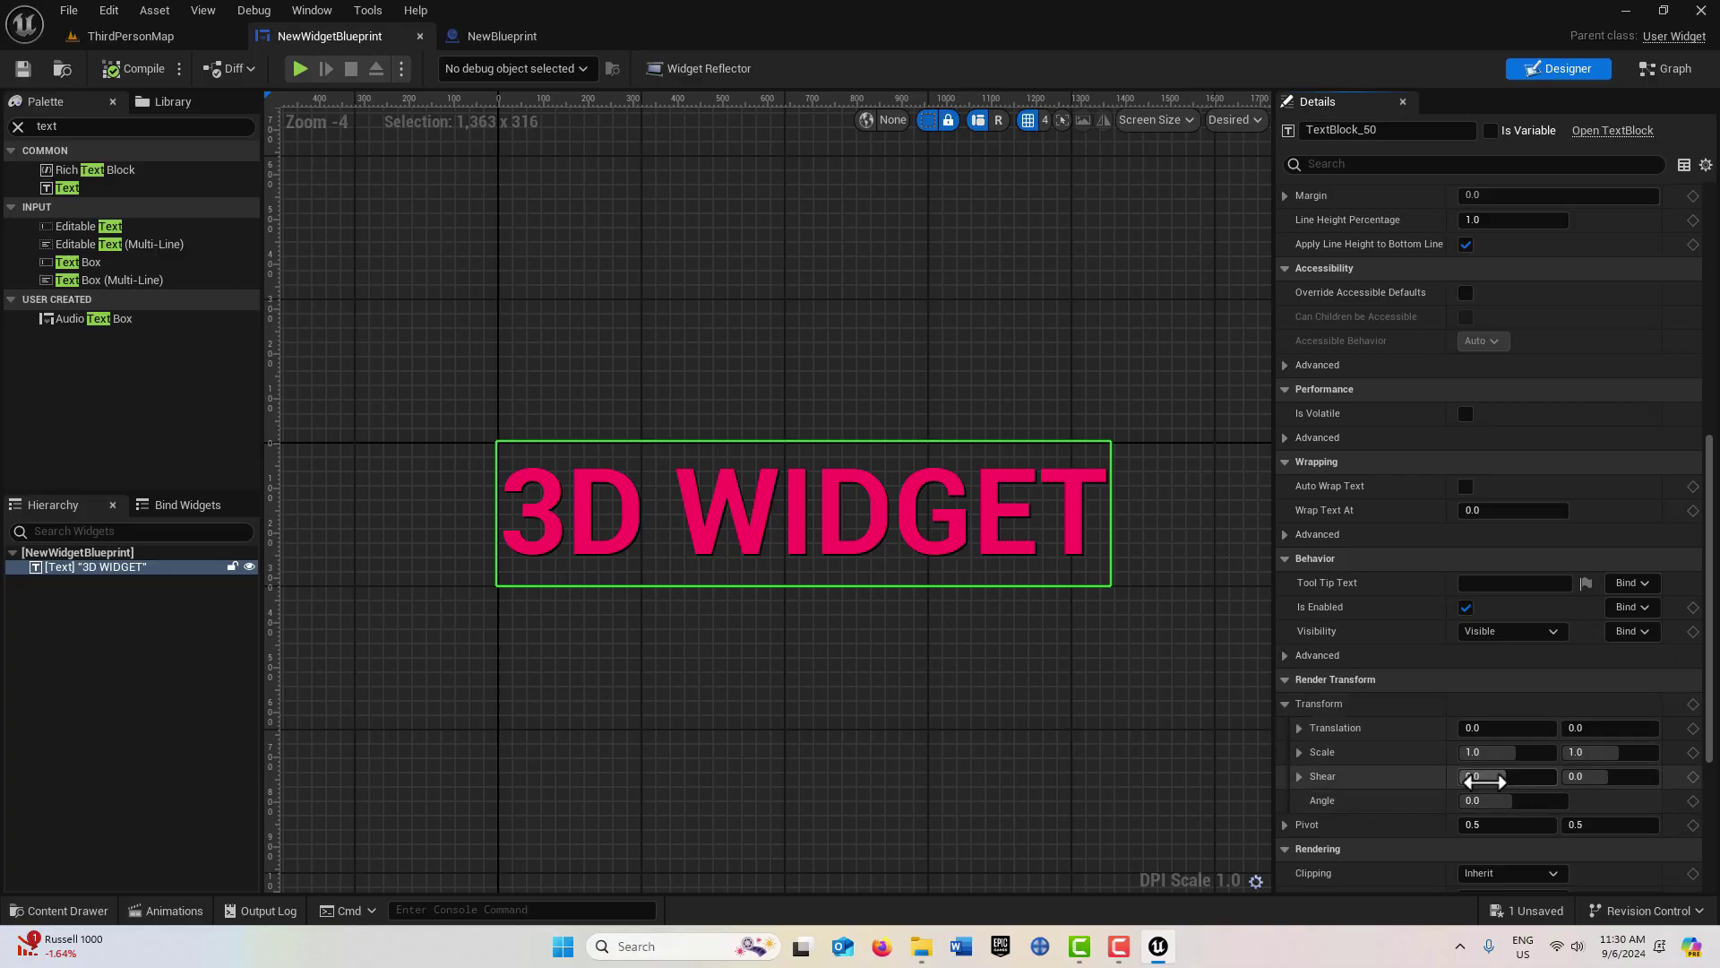
left_click_drag(1484, 781, 1433, 782)
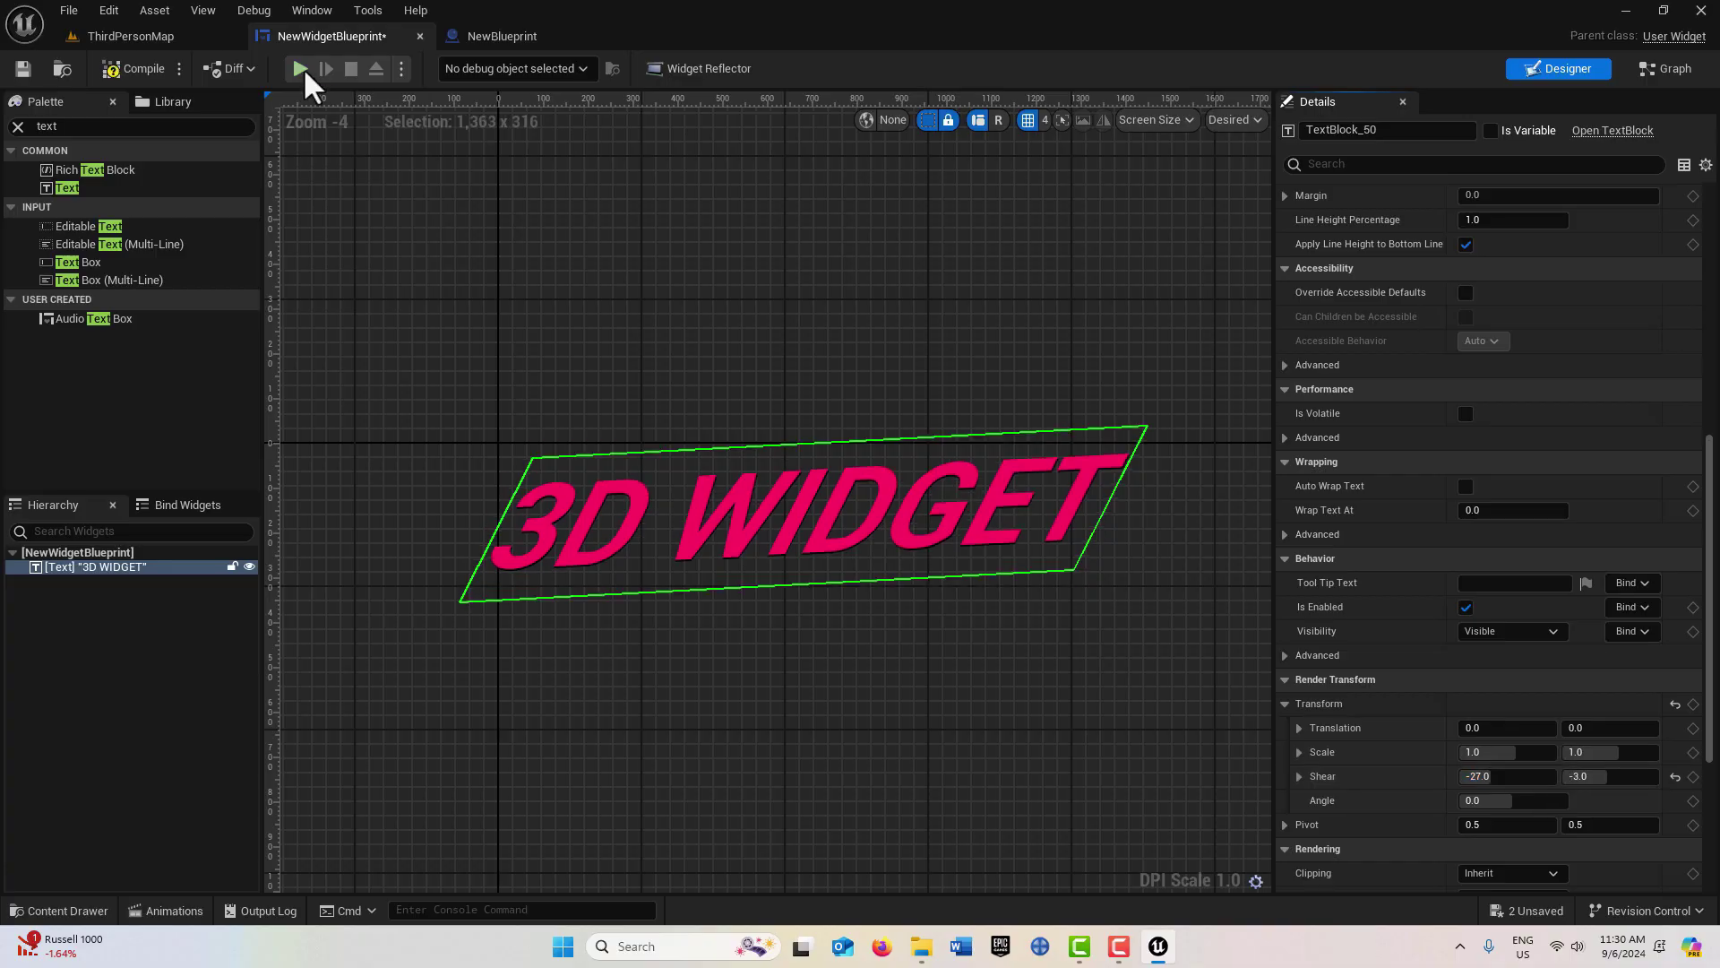
left_click(150, 64)
Step: Play the ThirdPersonMap level, walk the character back and forth to view the slanted widget text, and stop playing
left_click(151, 31)
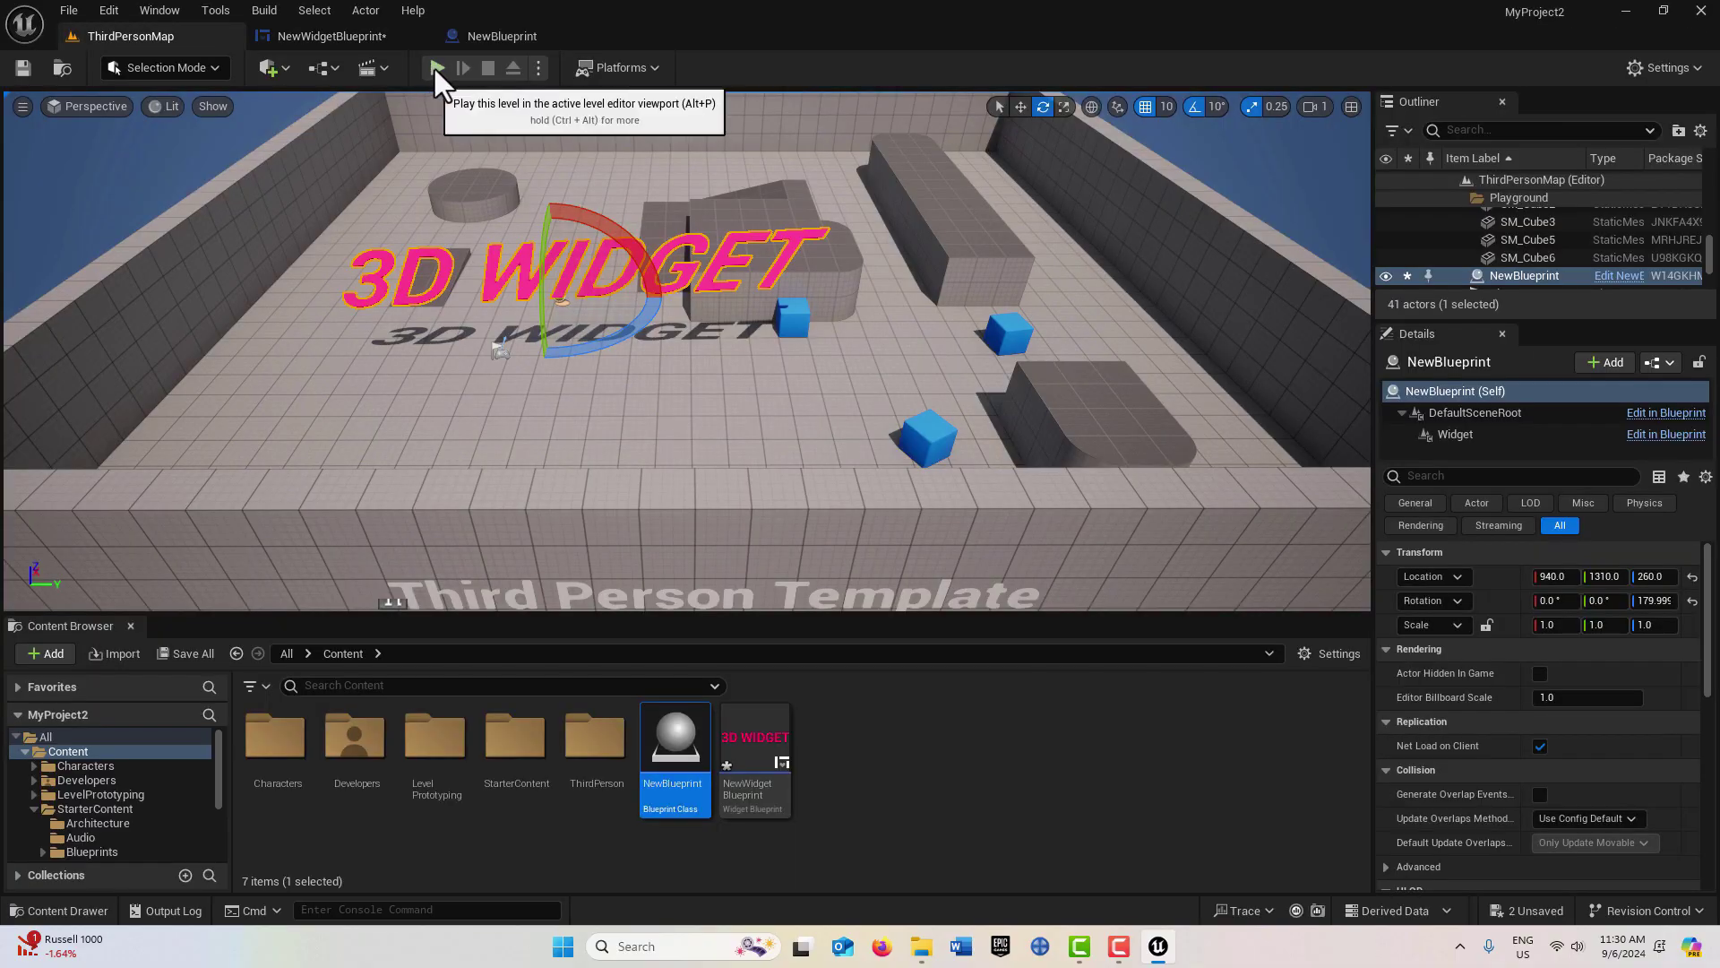
left_click(434, 67)
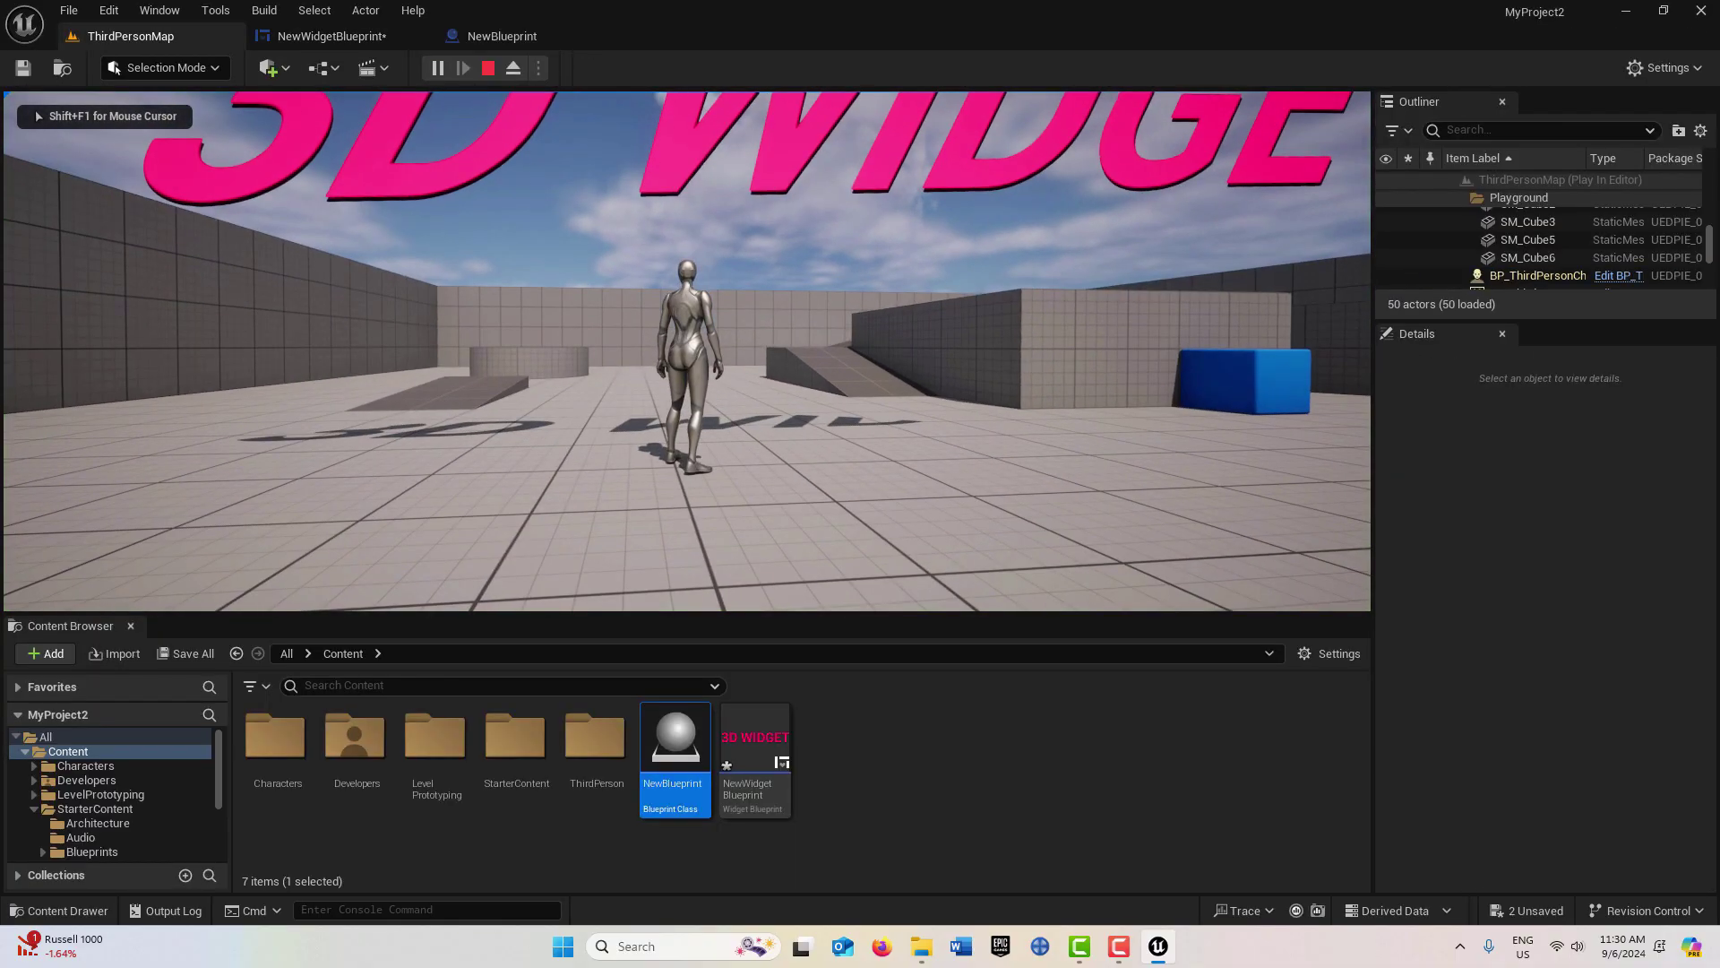
key("s")
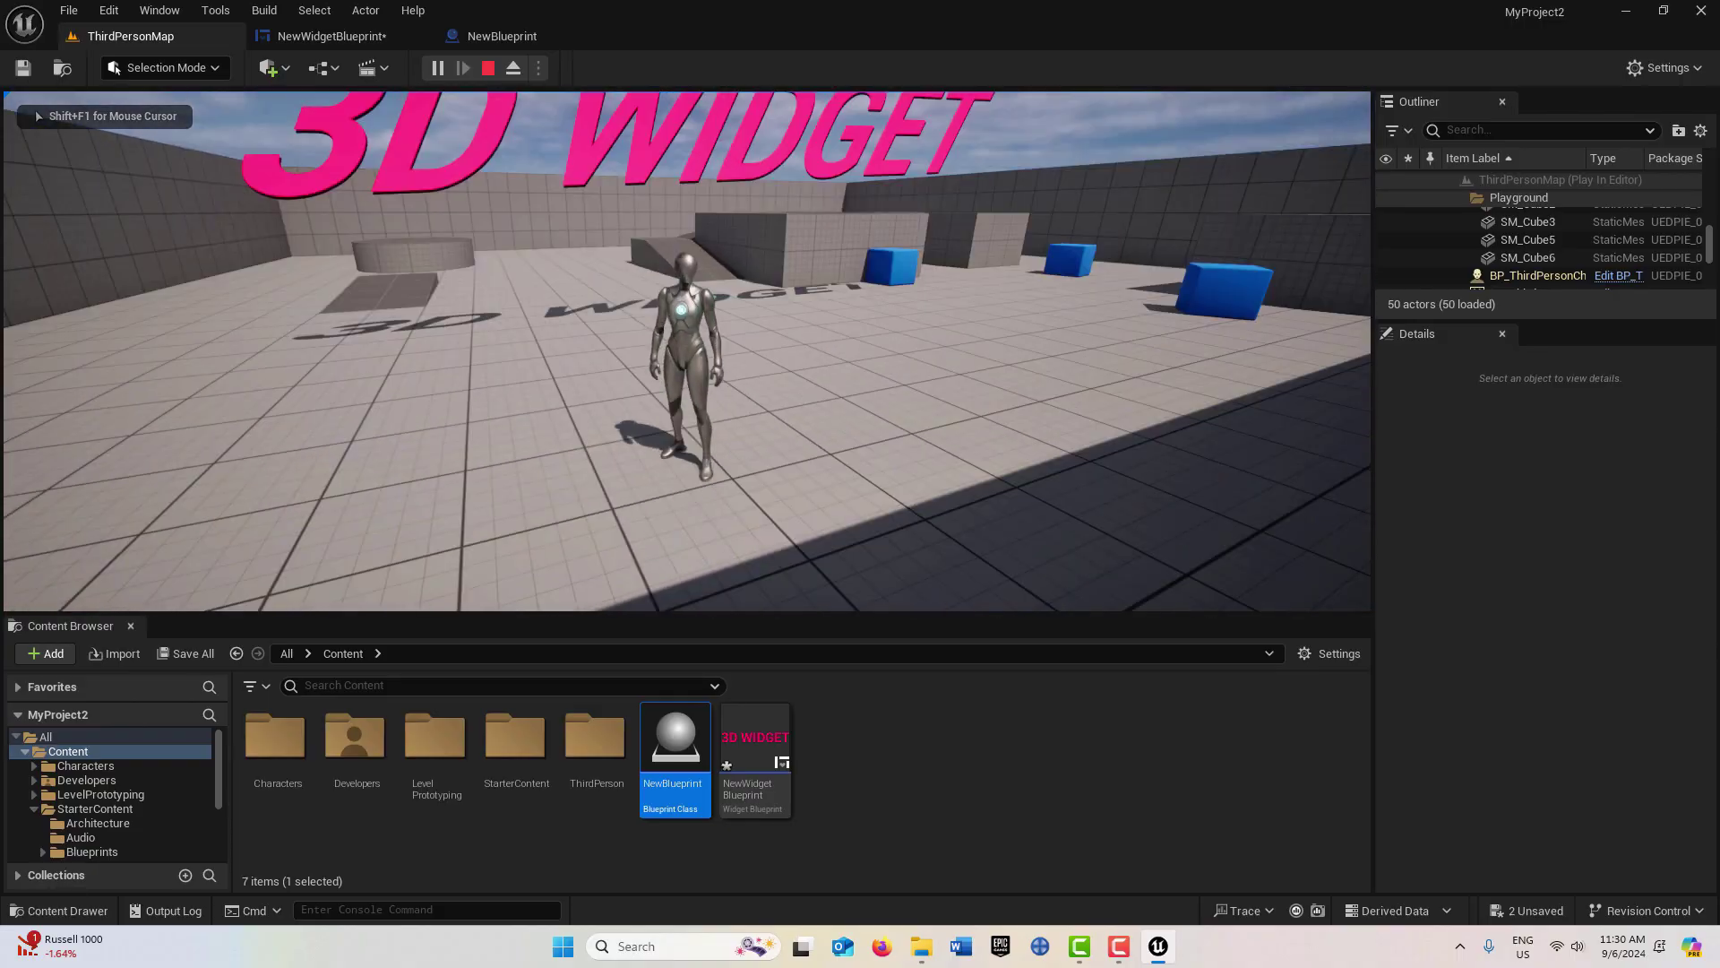
key("w")
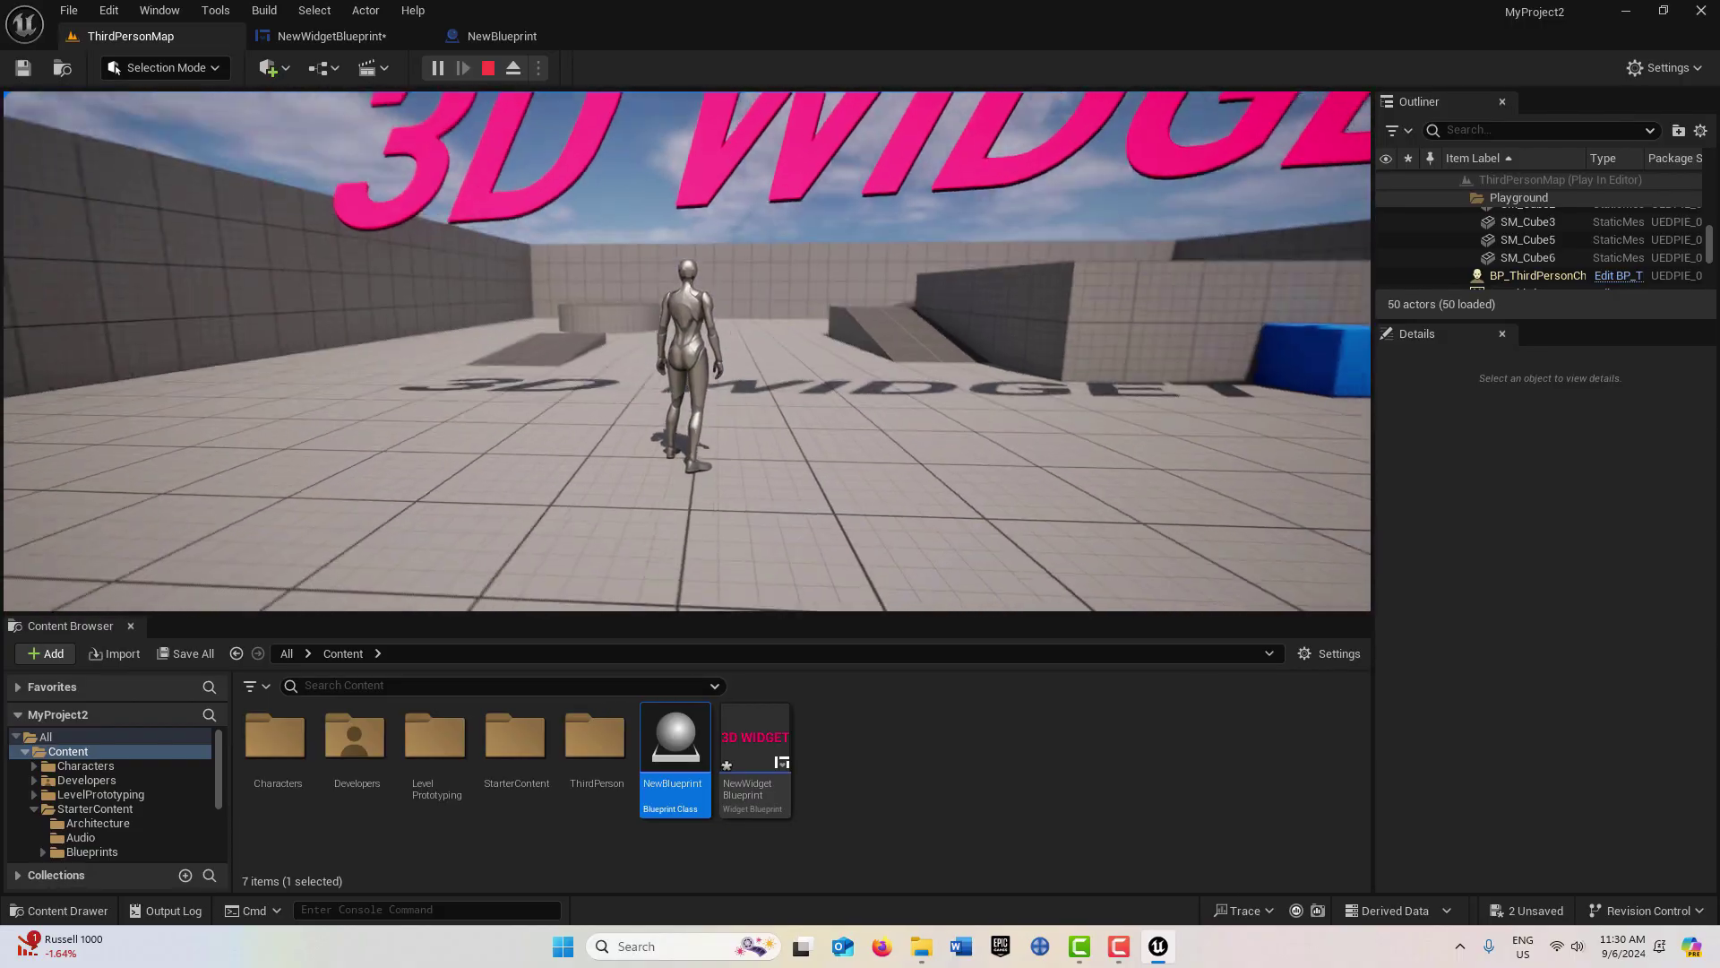
key("Escape")
Step: Lower the NewBlueprint actor along the vertical axis to a Z location of 100
scroll(645, 180, "down", 4)
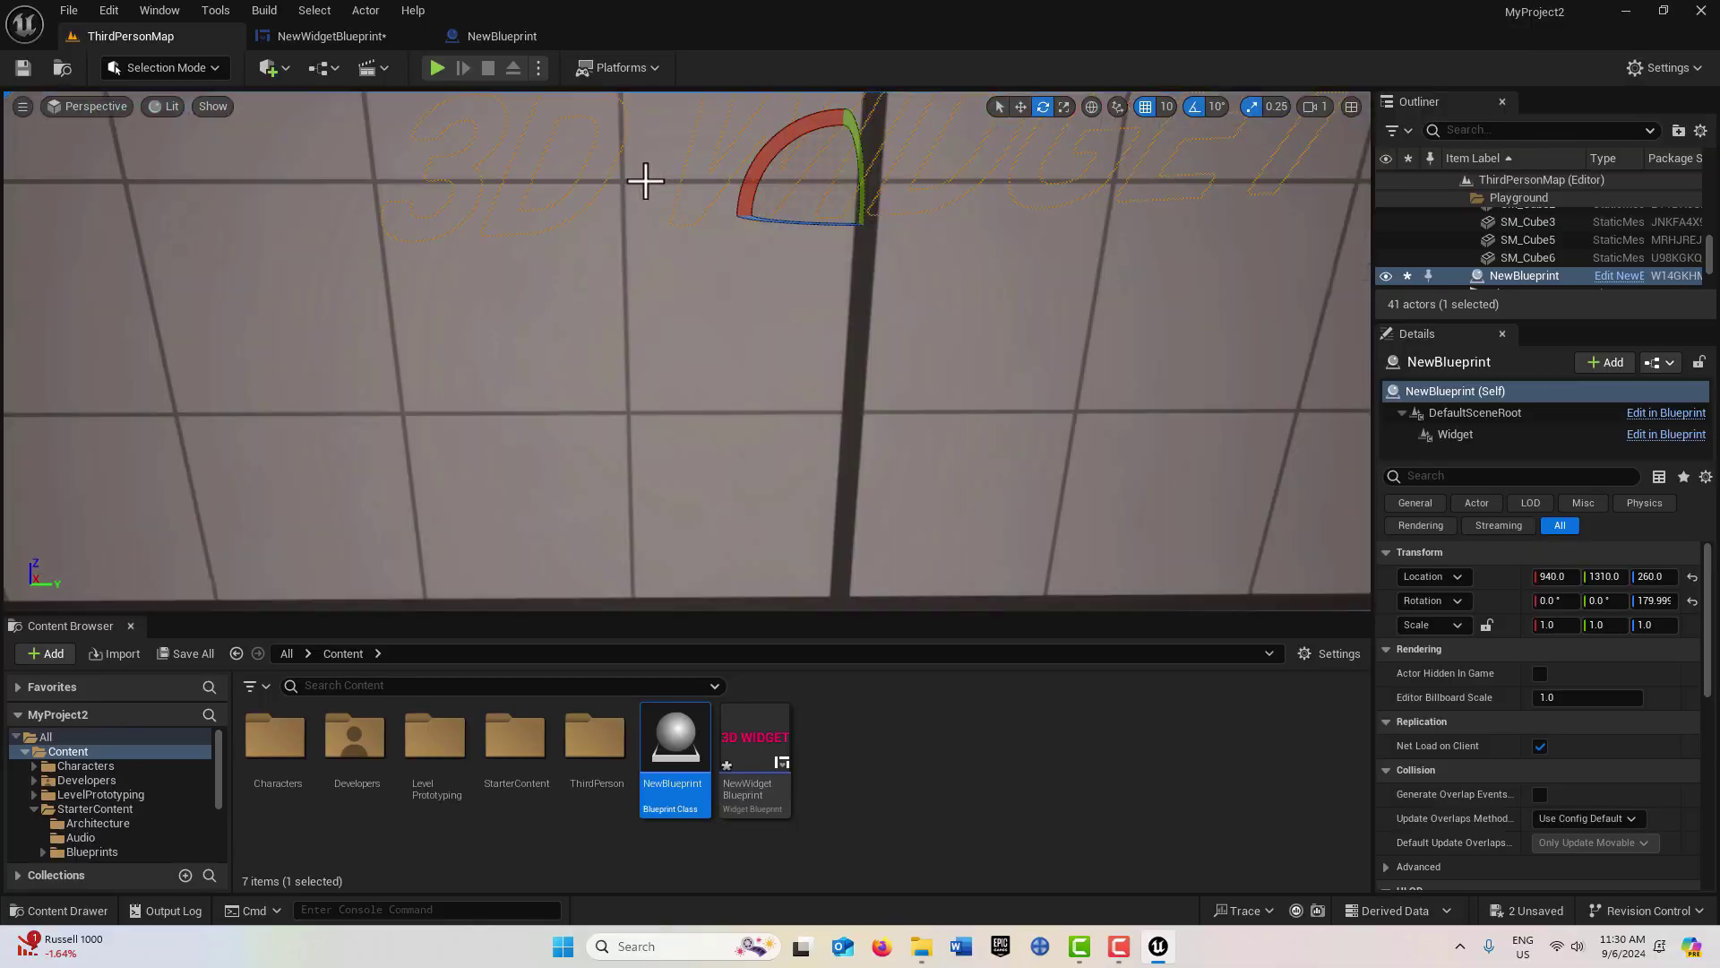
scroll(691, 177, "up", 3)
right_click_drag(1019, 178, 1028, 104)
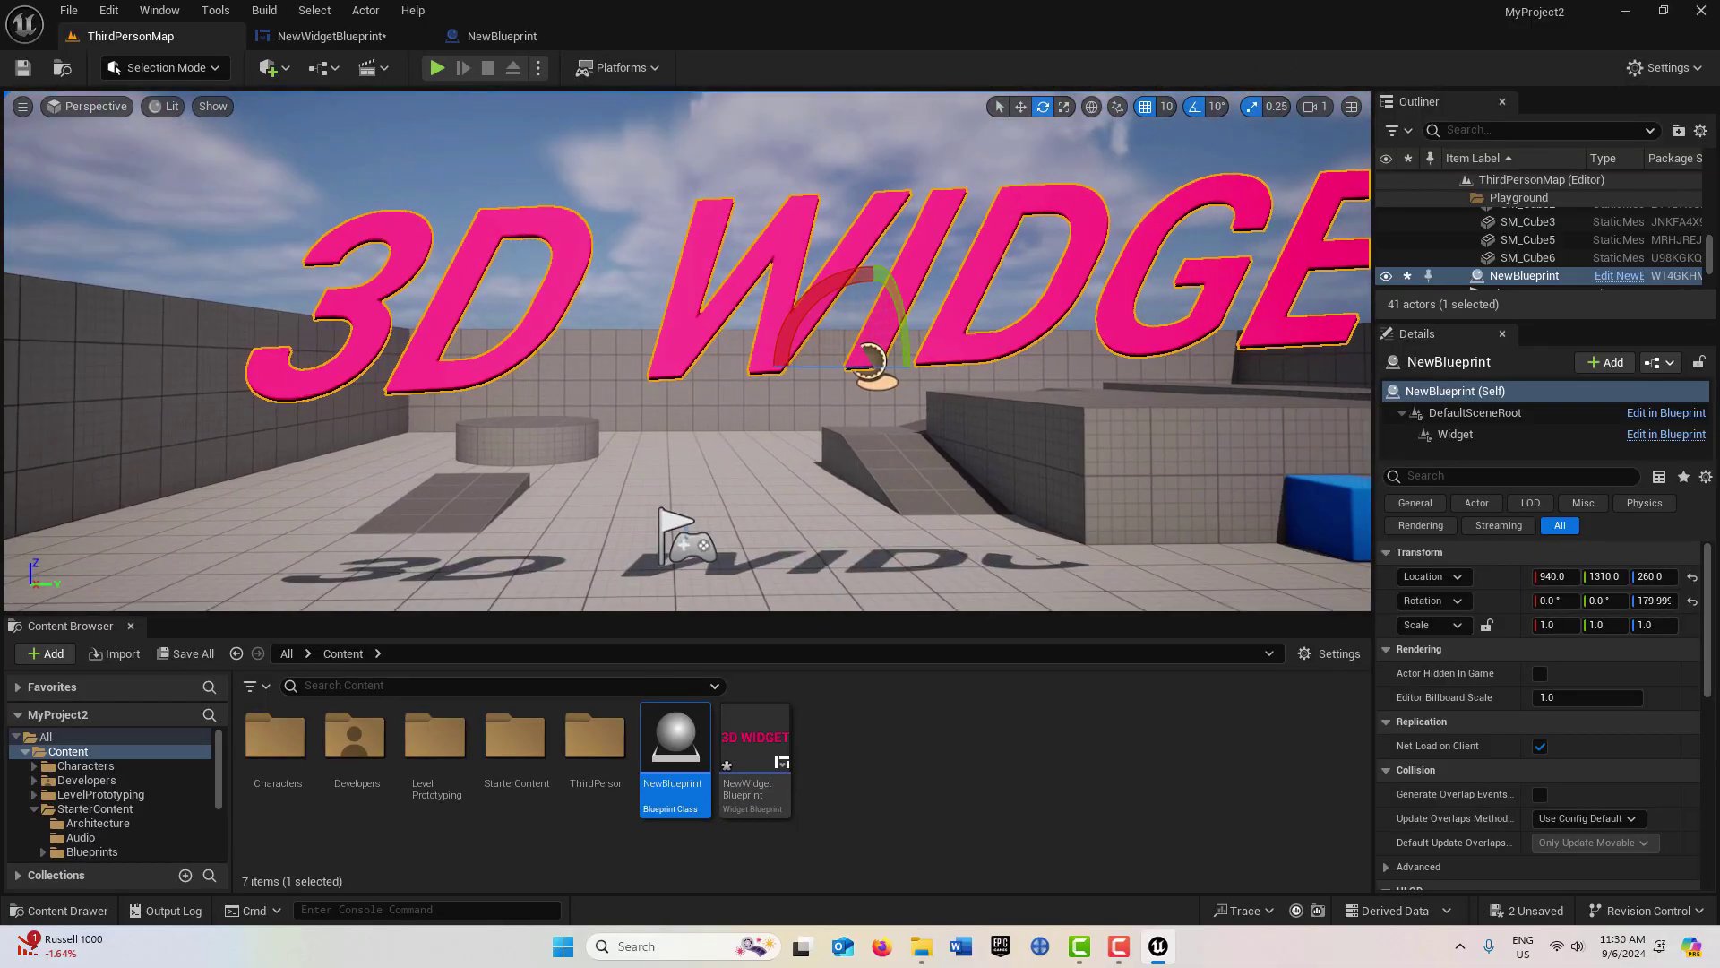
left_click_drag(873, 287, 905, 457)
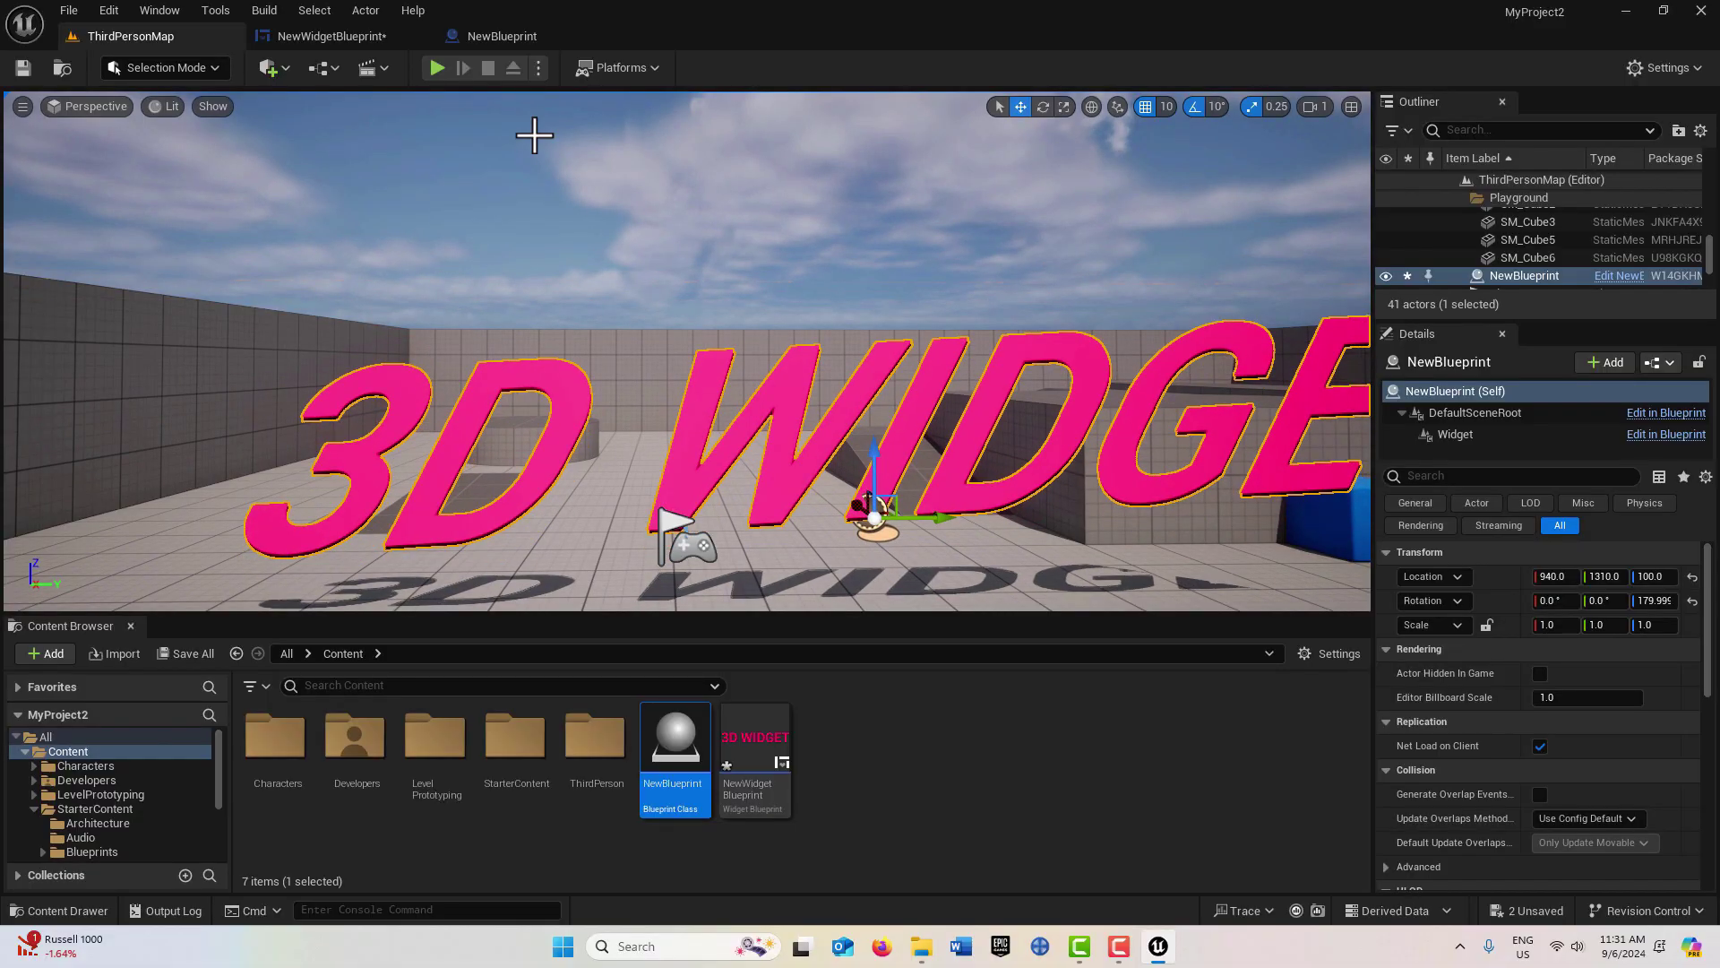
Step: Play the level again, walk the character around and through the lowered 3D WIDGET text to check it, and end the session
left_click(436, 69)
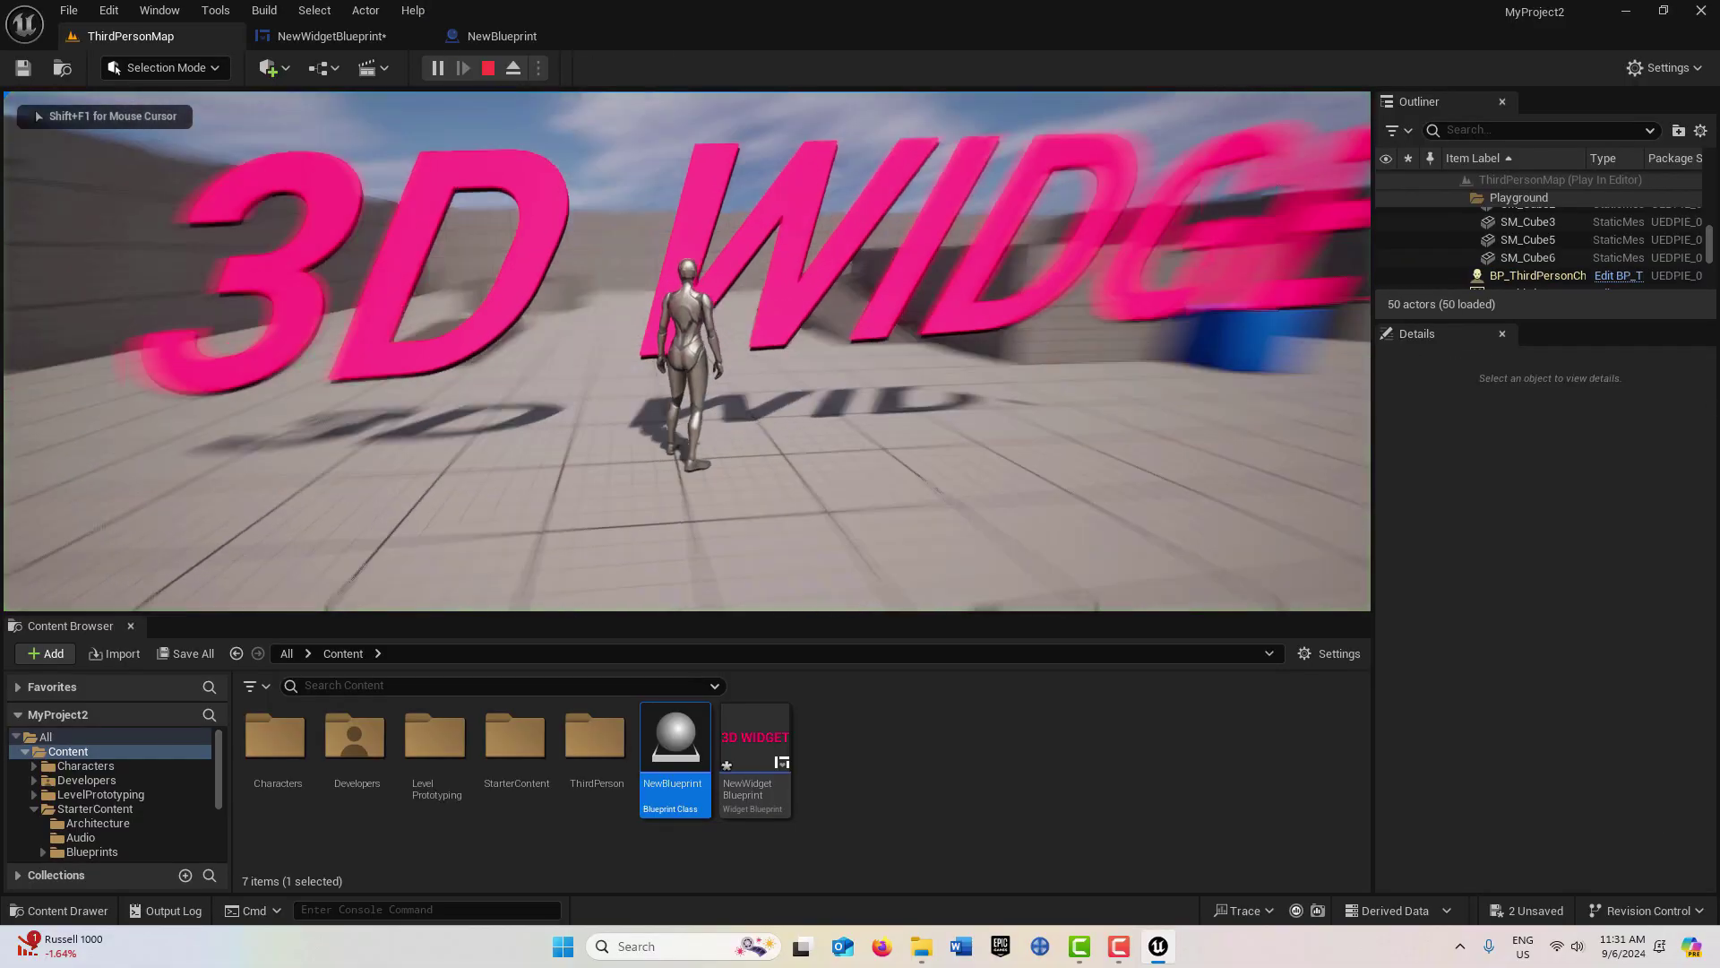
key("s")
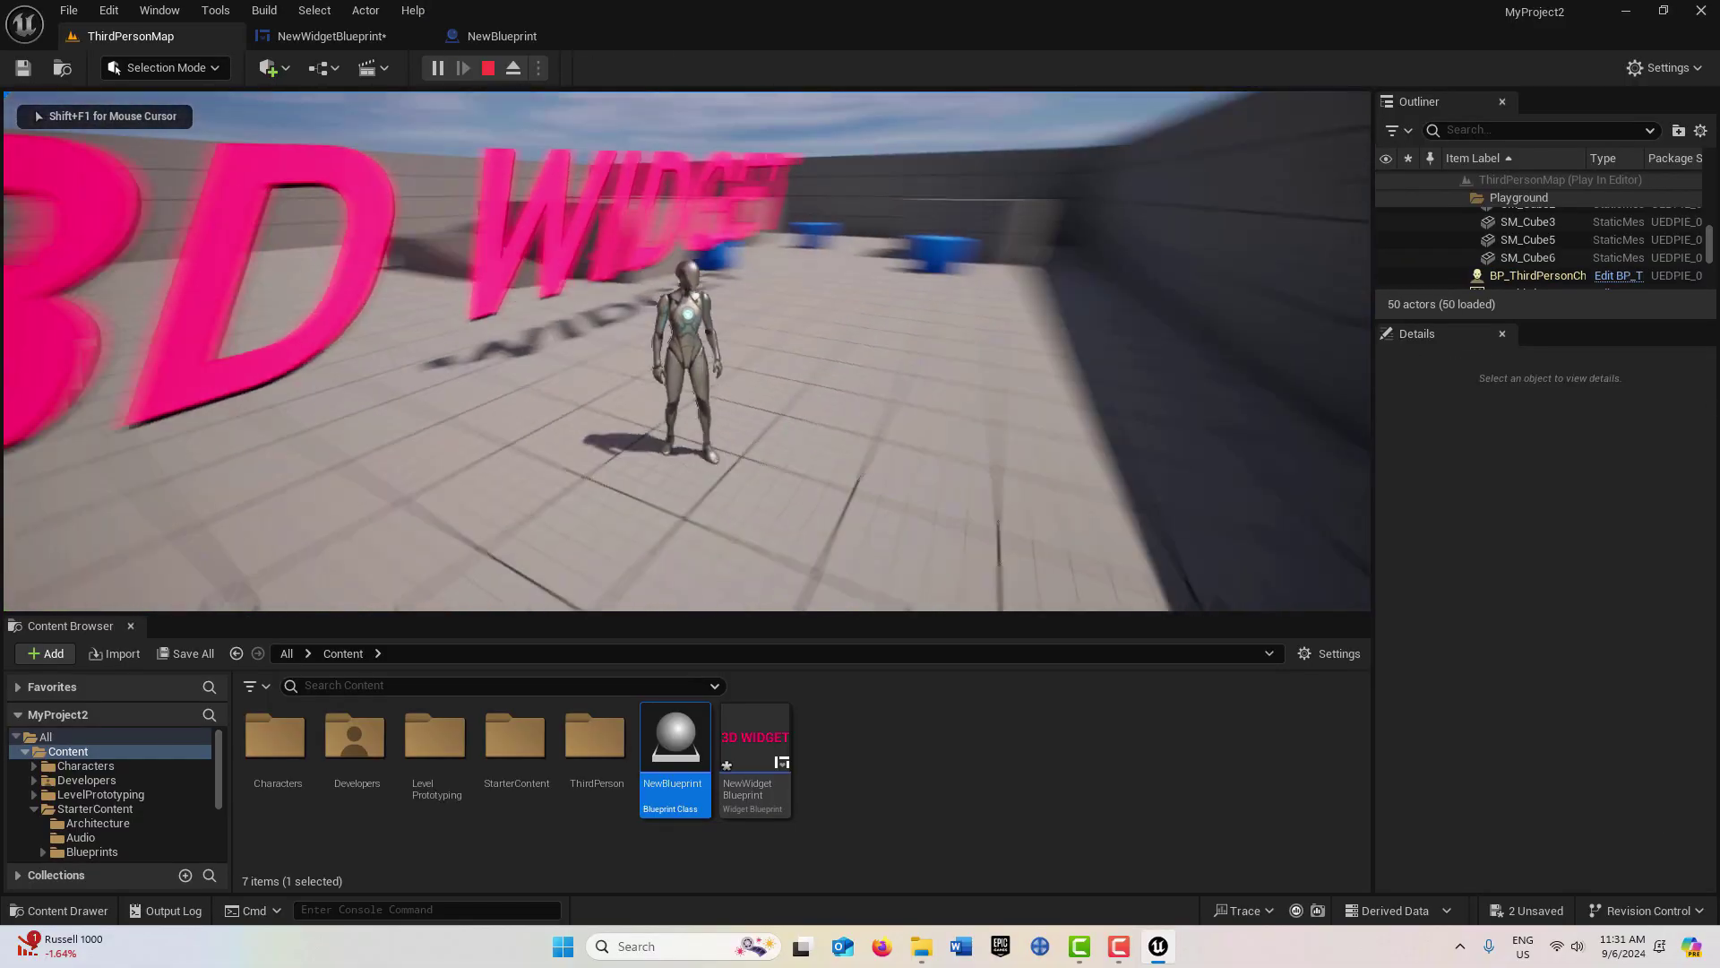
key("w")
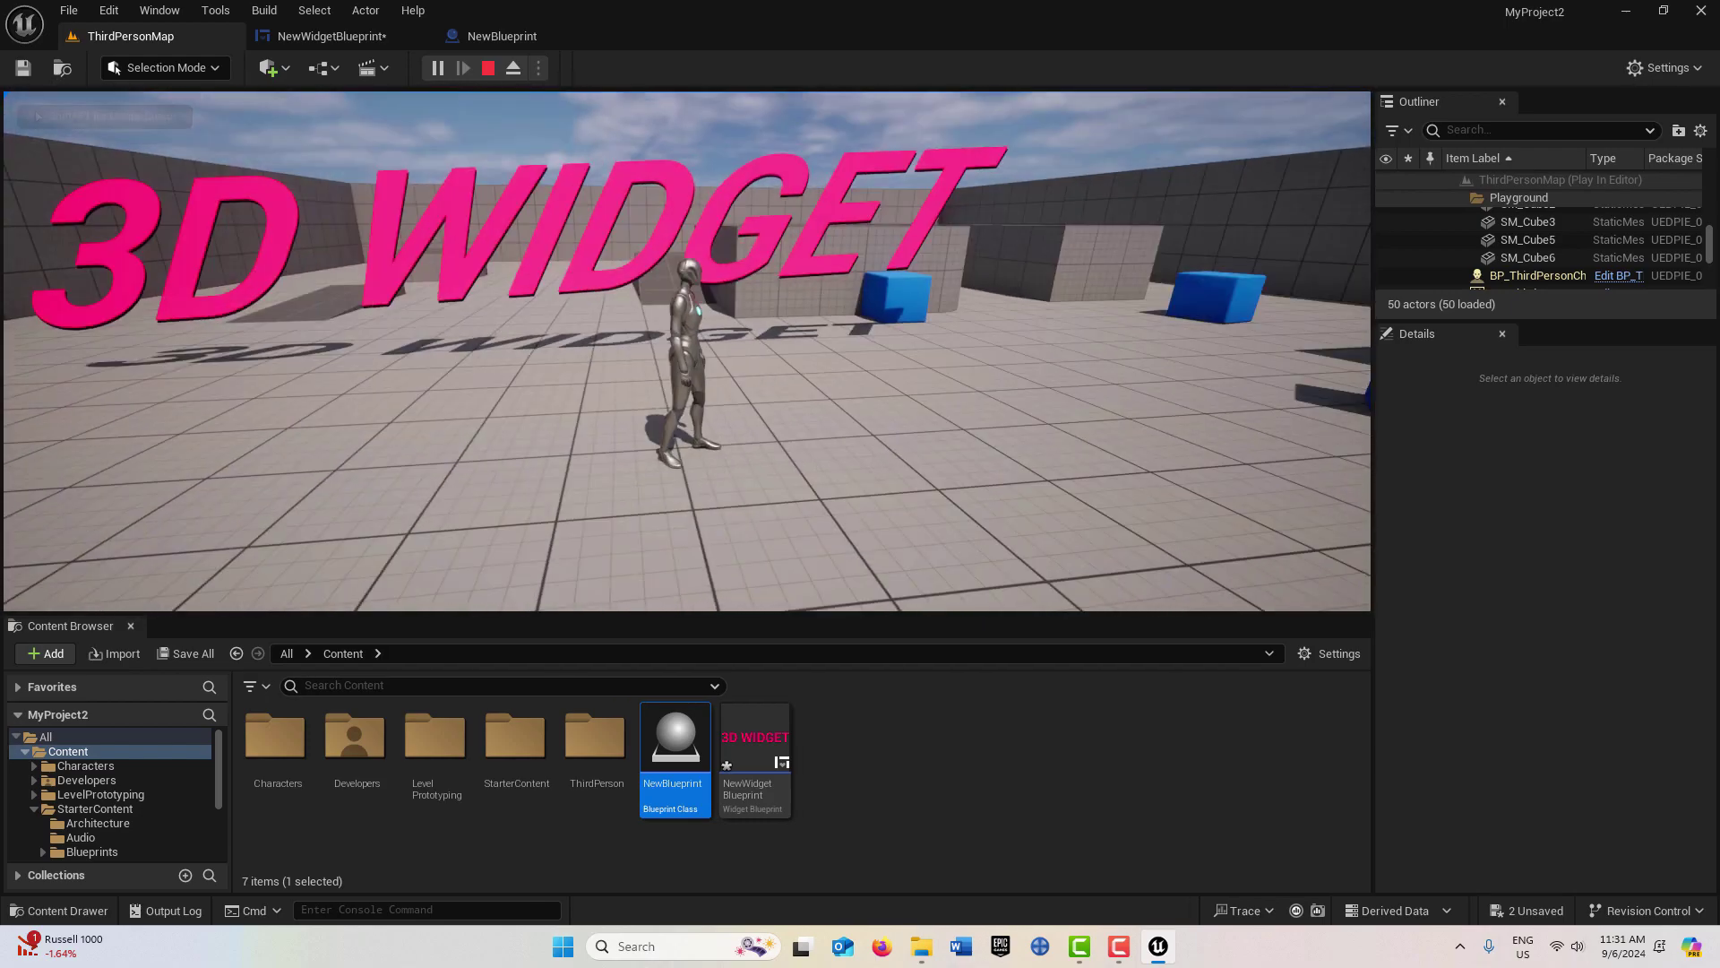
key("s")
key("w")
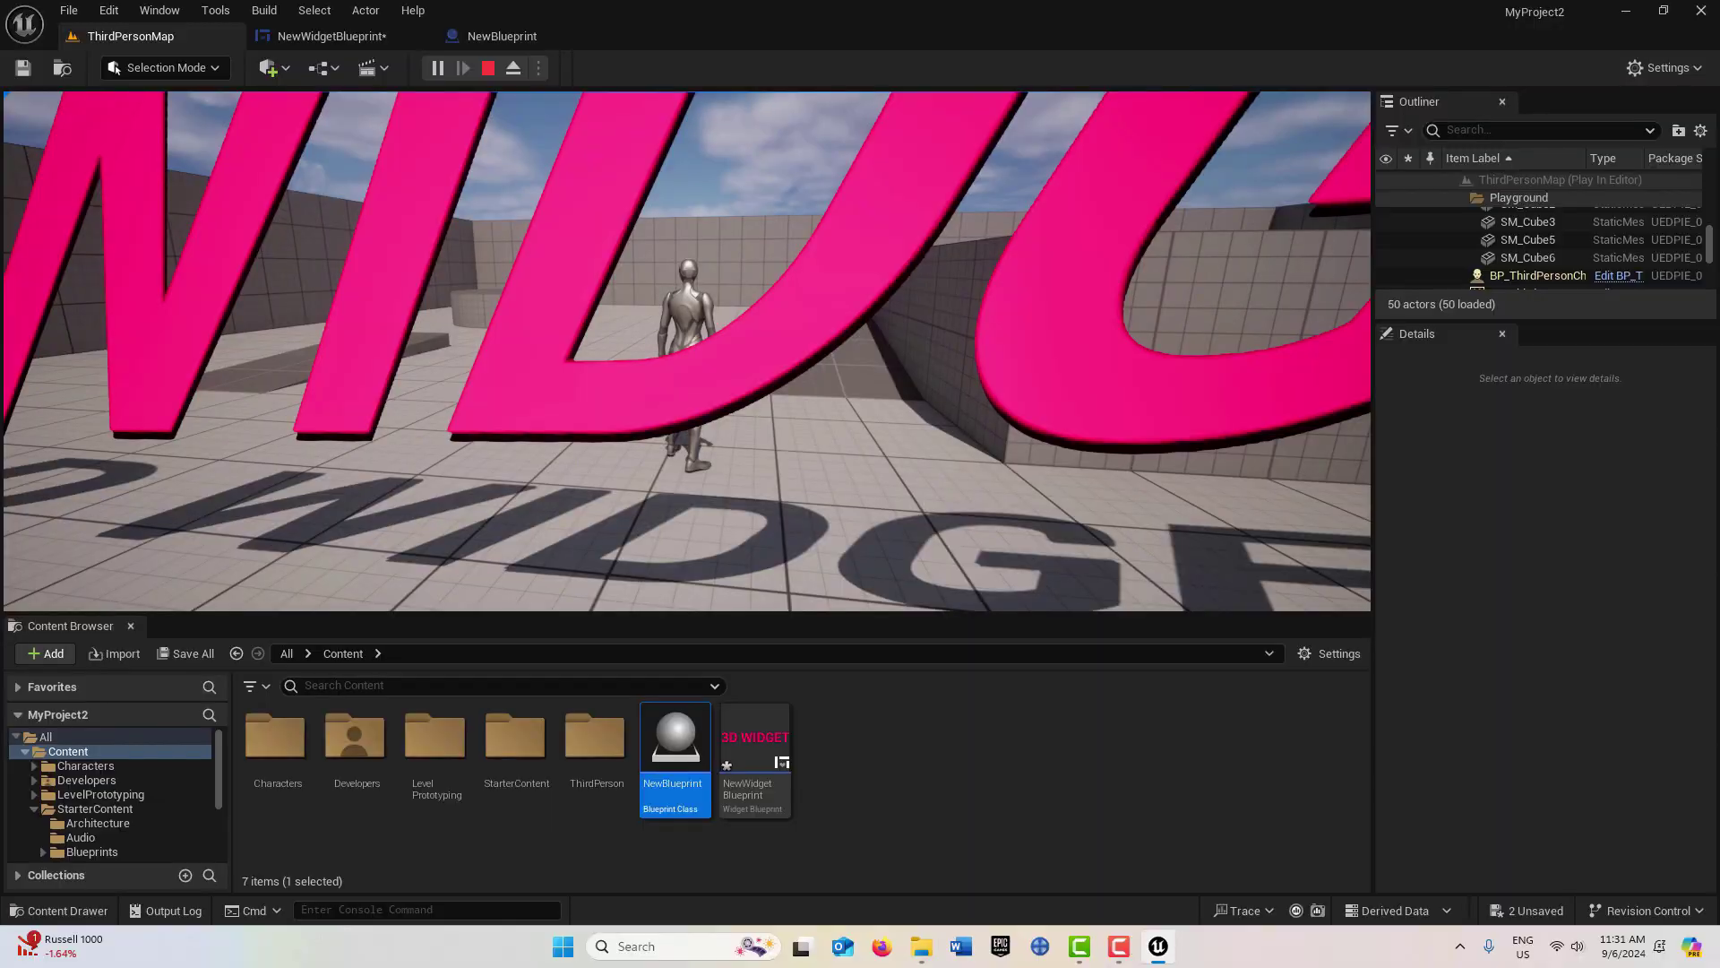
key("s")
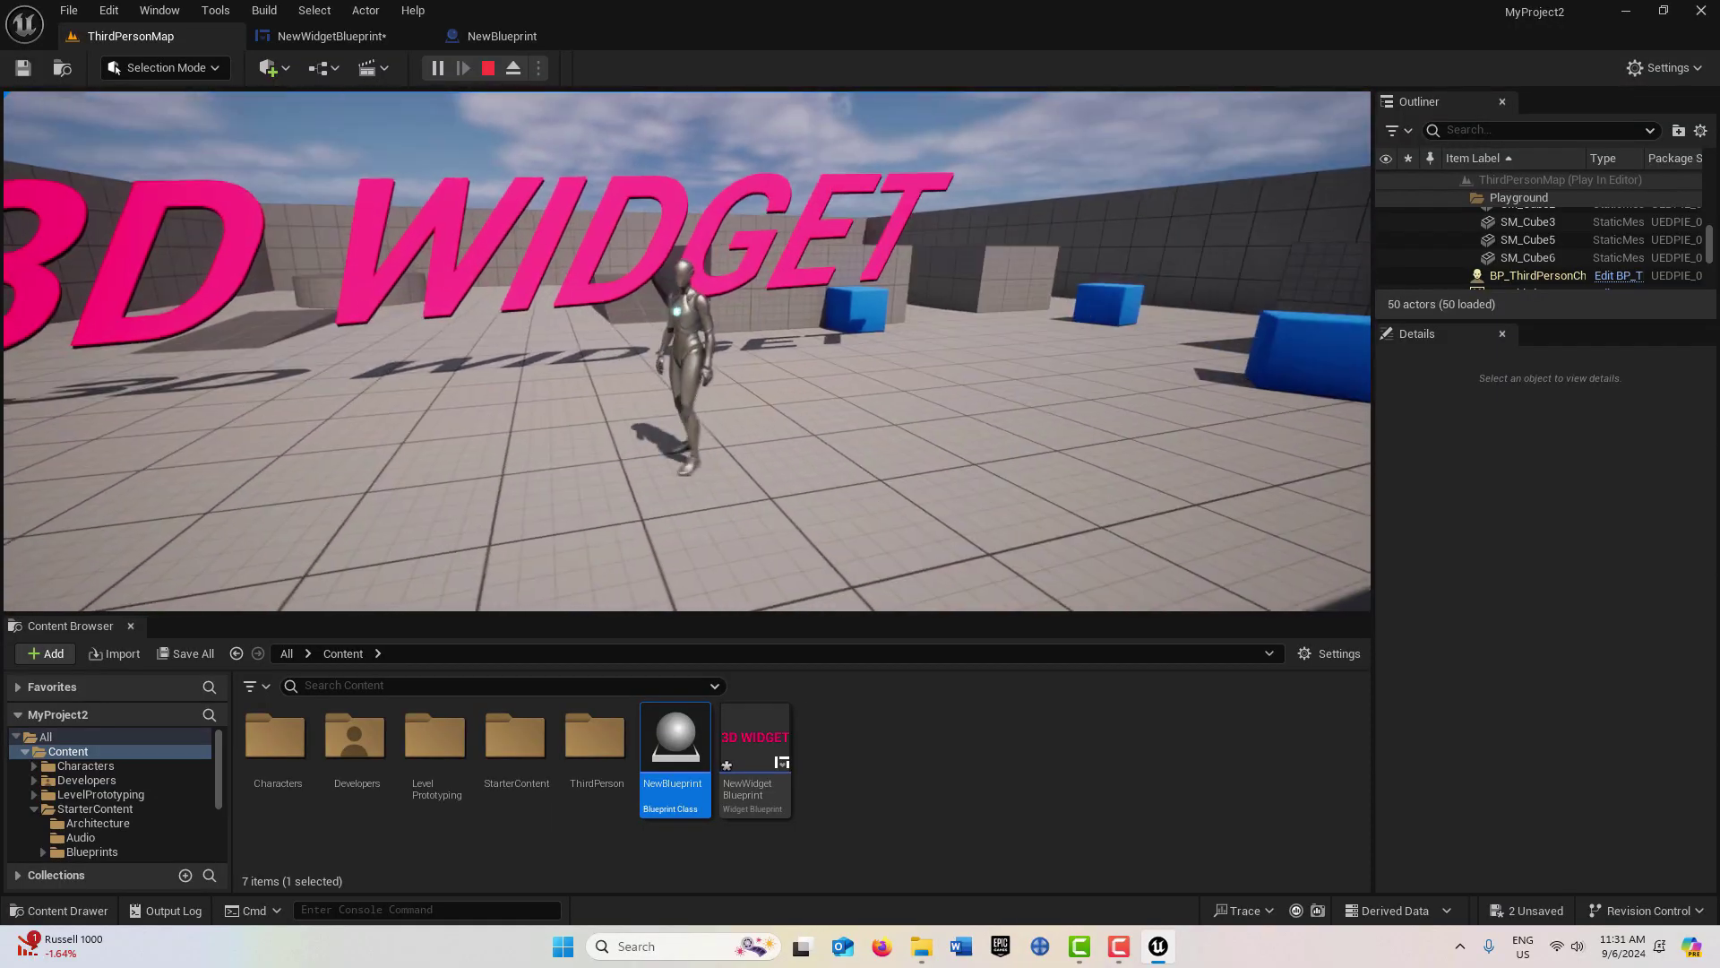
key("a")
key("w")
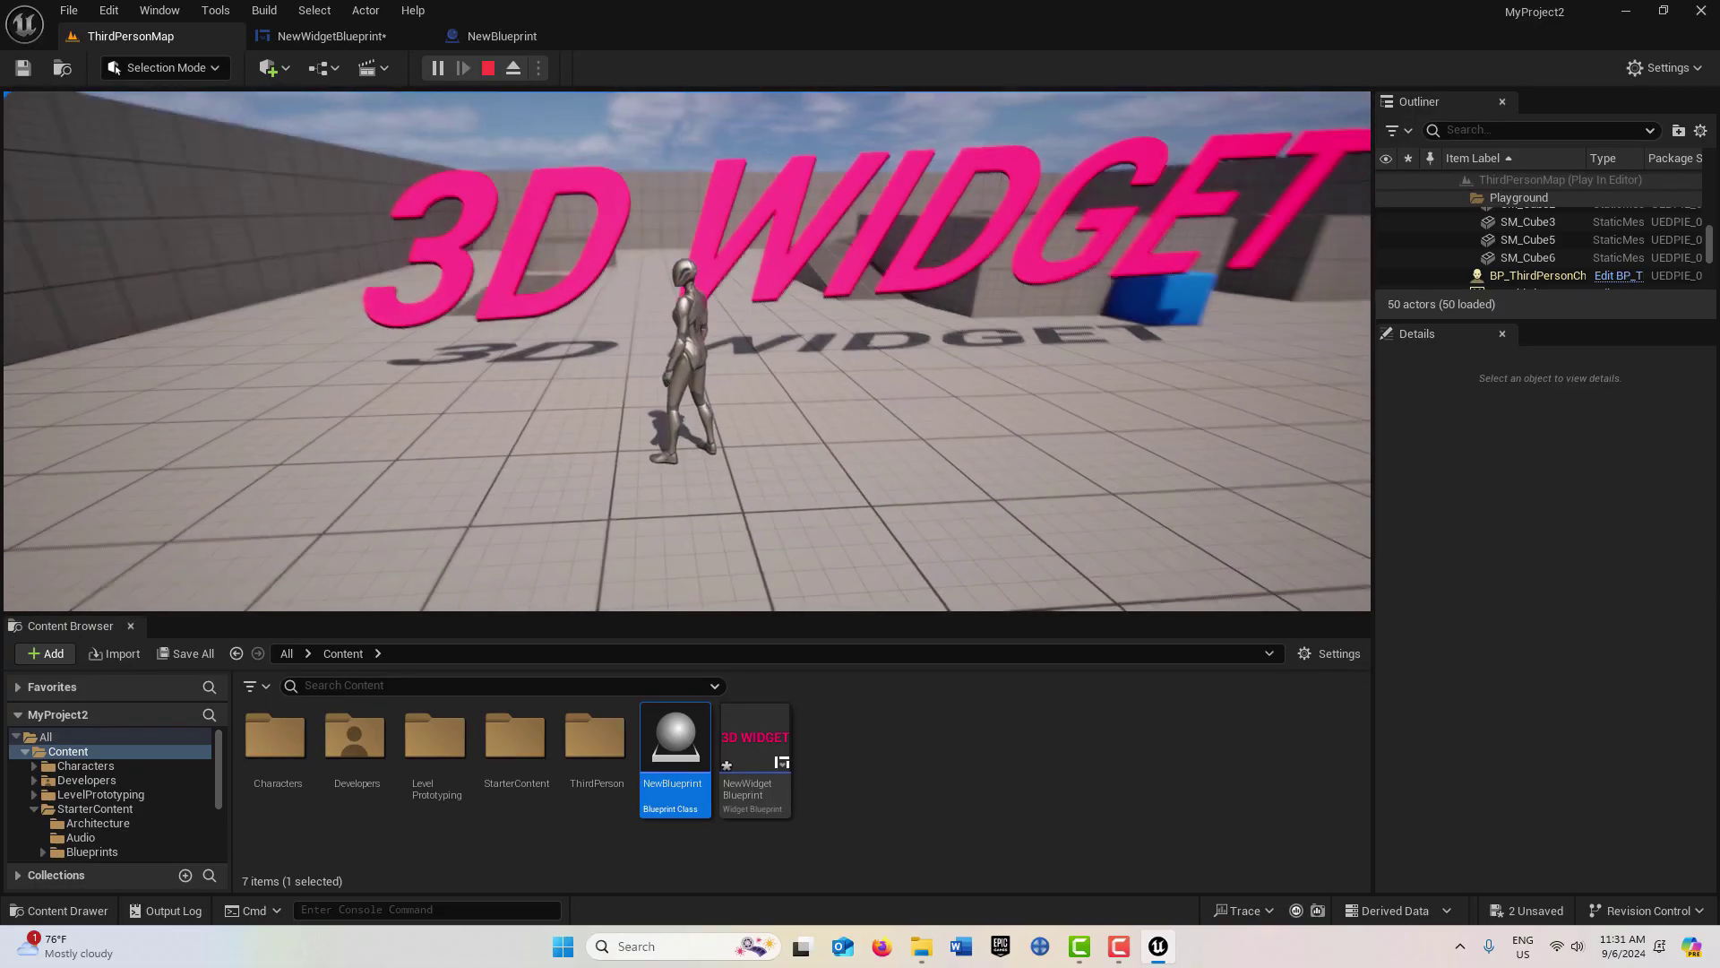
key("Escape")
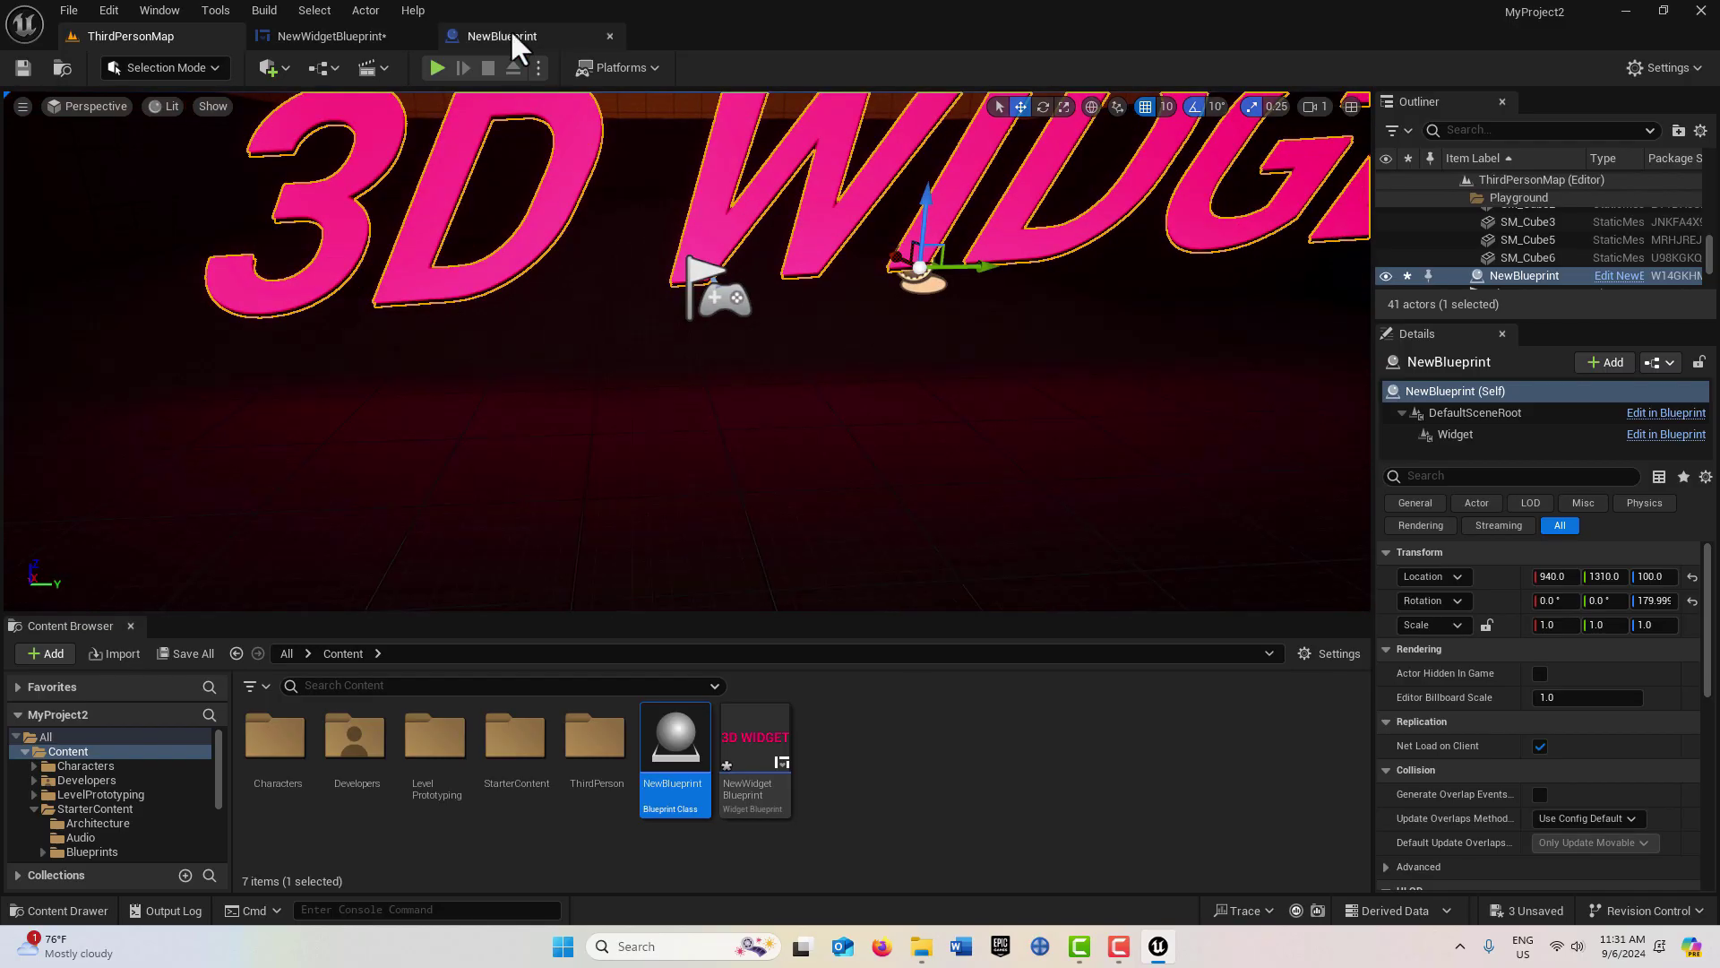
Step: Play the darkened level and walk the character around the 3D WIDGET text to examine its glow
left_click(437, 68)
key("w")
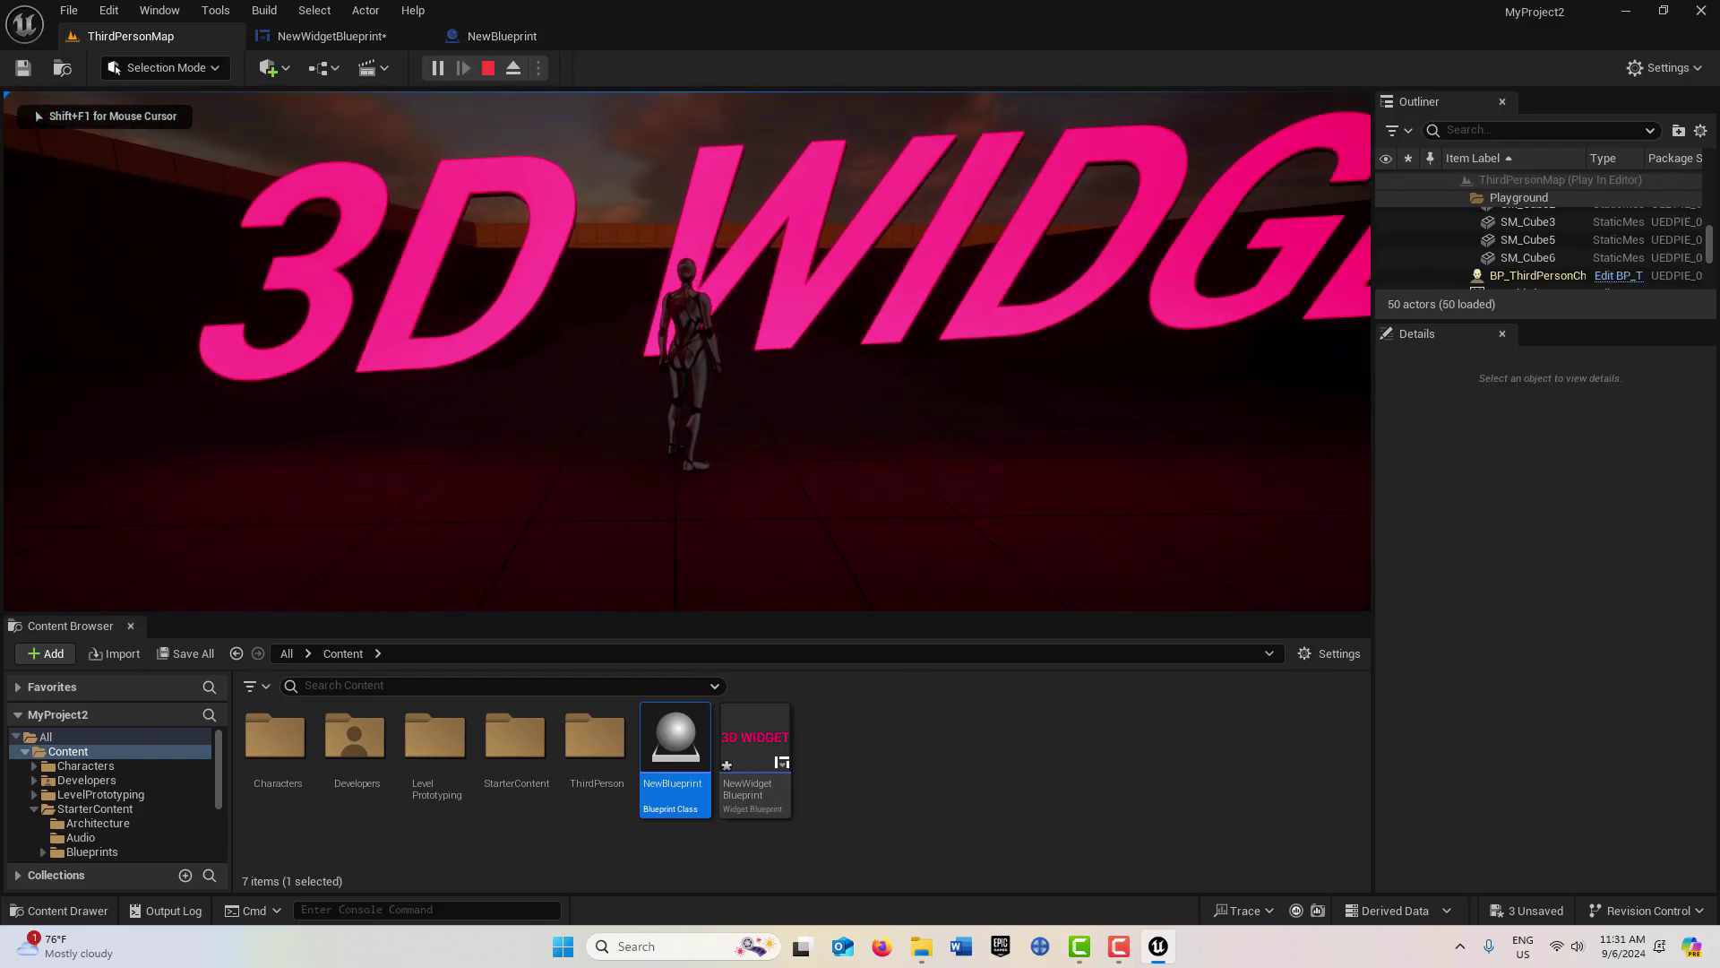
key("s")
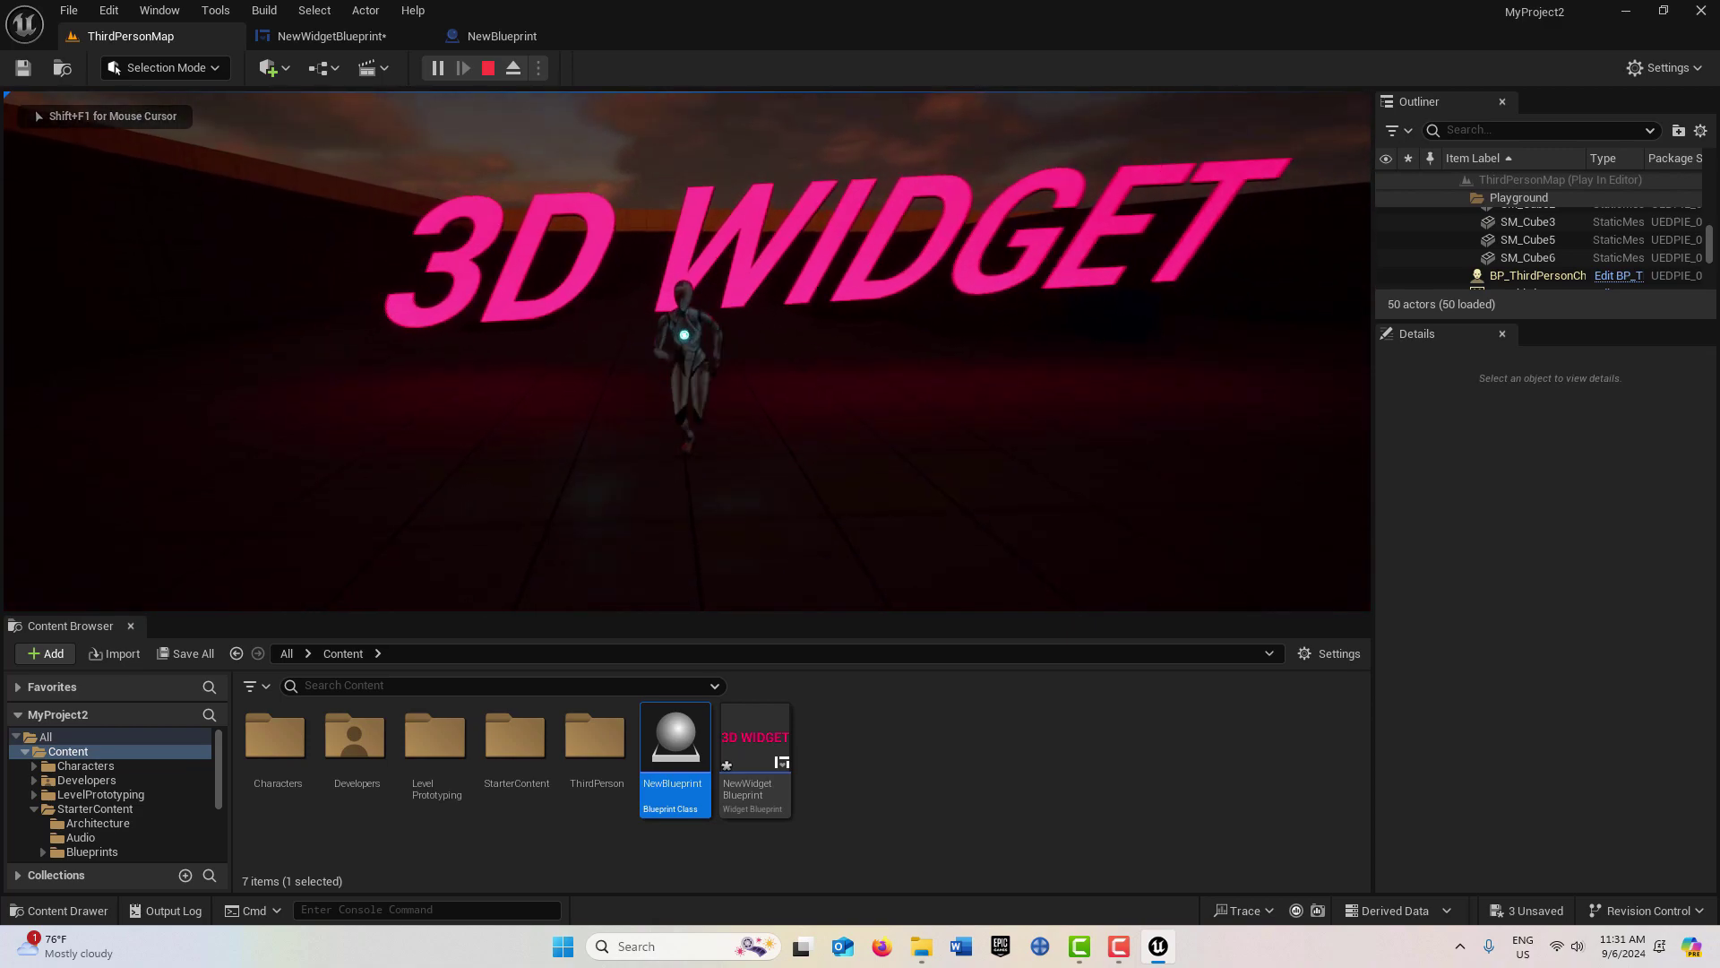
key("a")
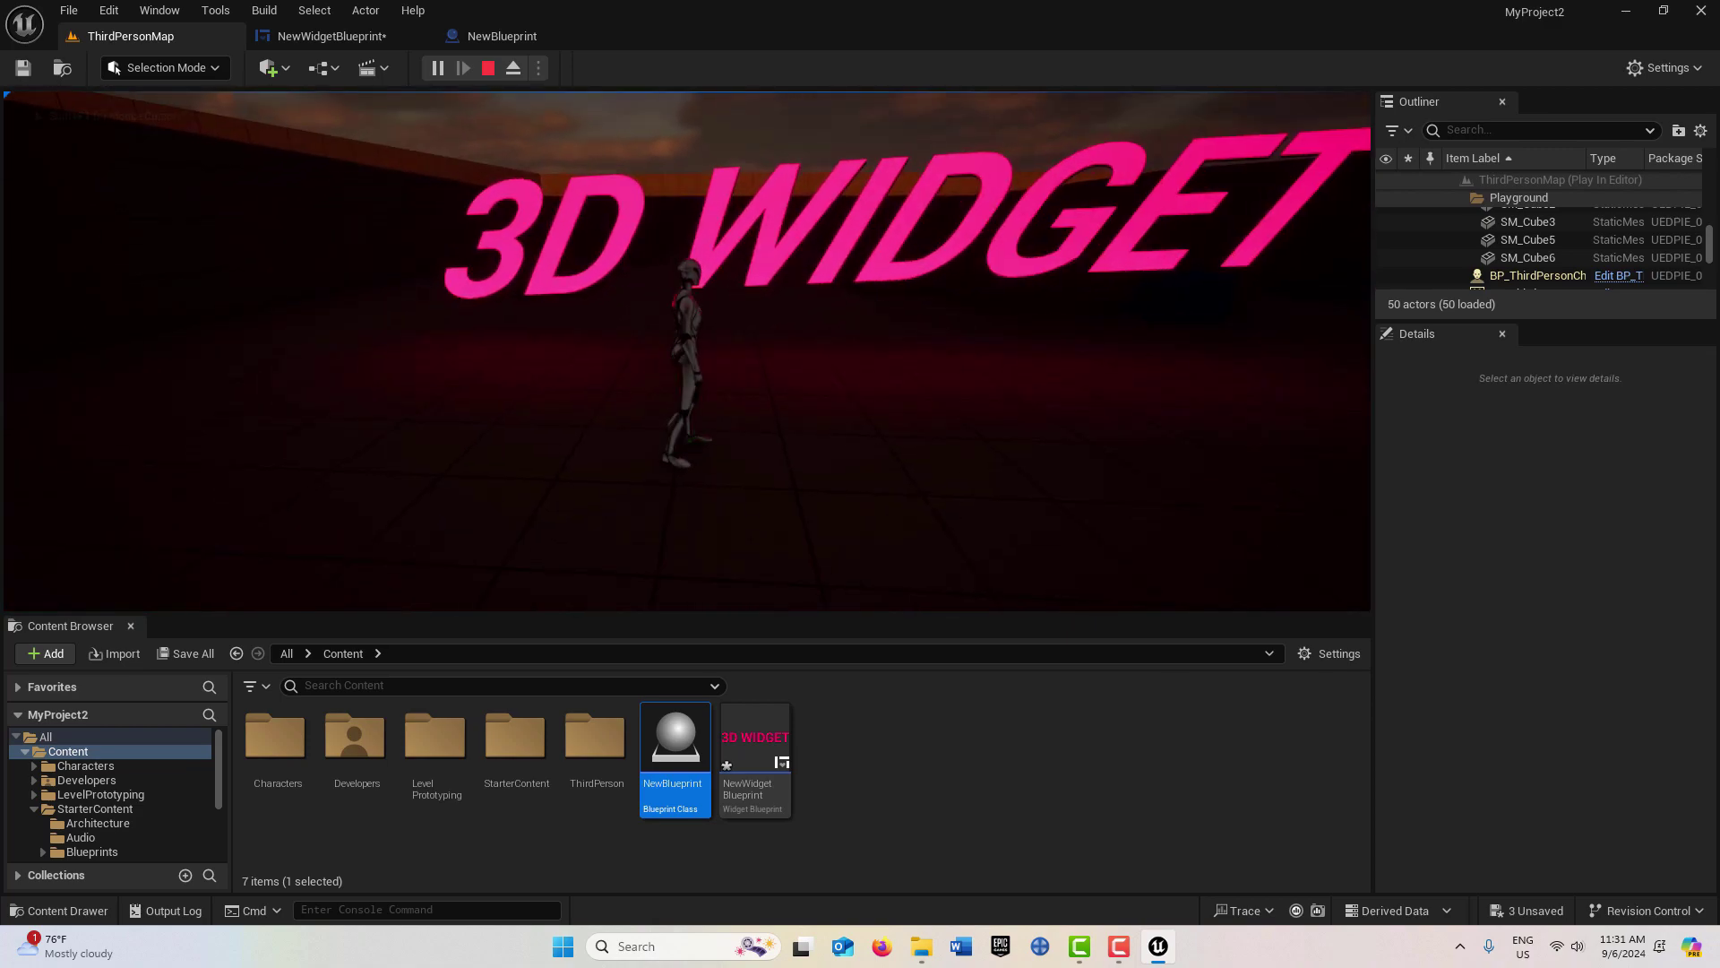
key("d")
key("w")
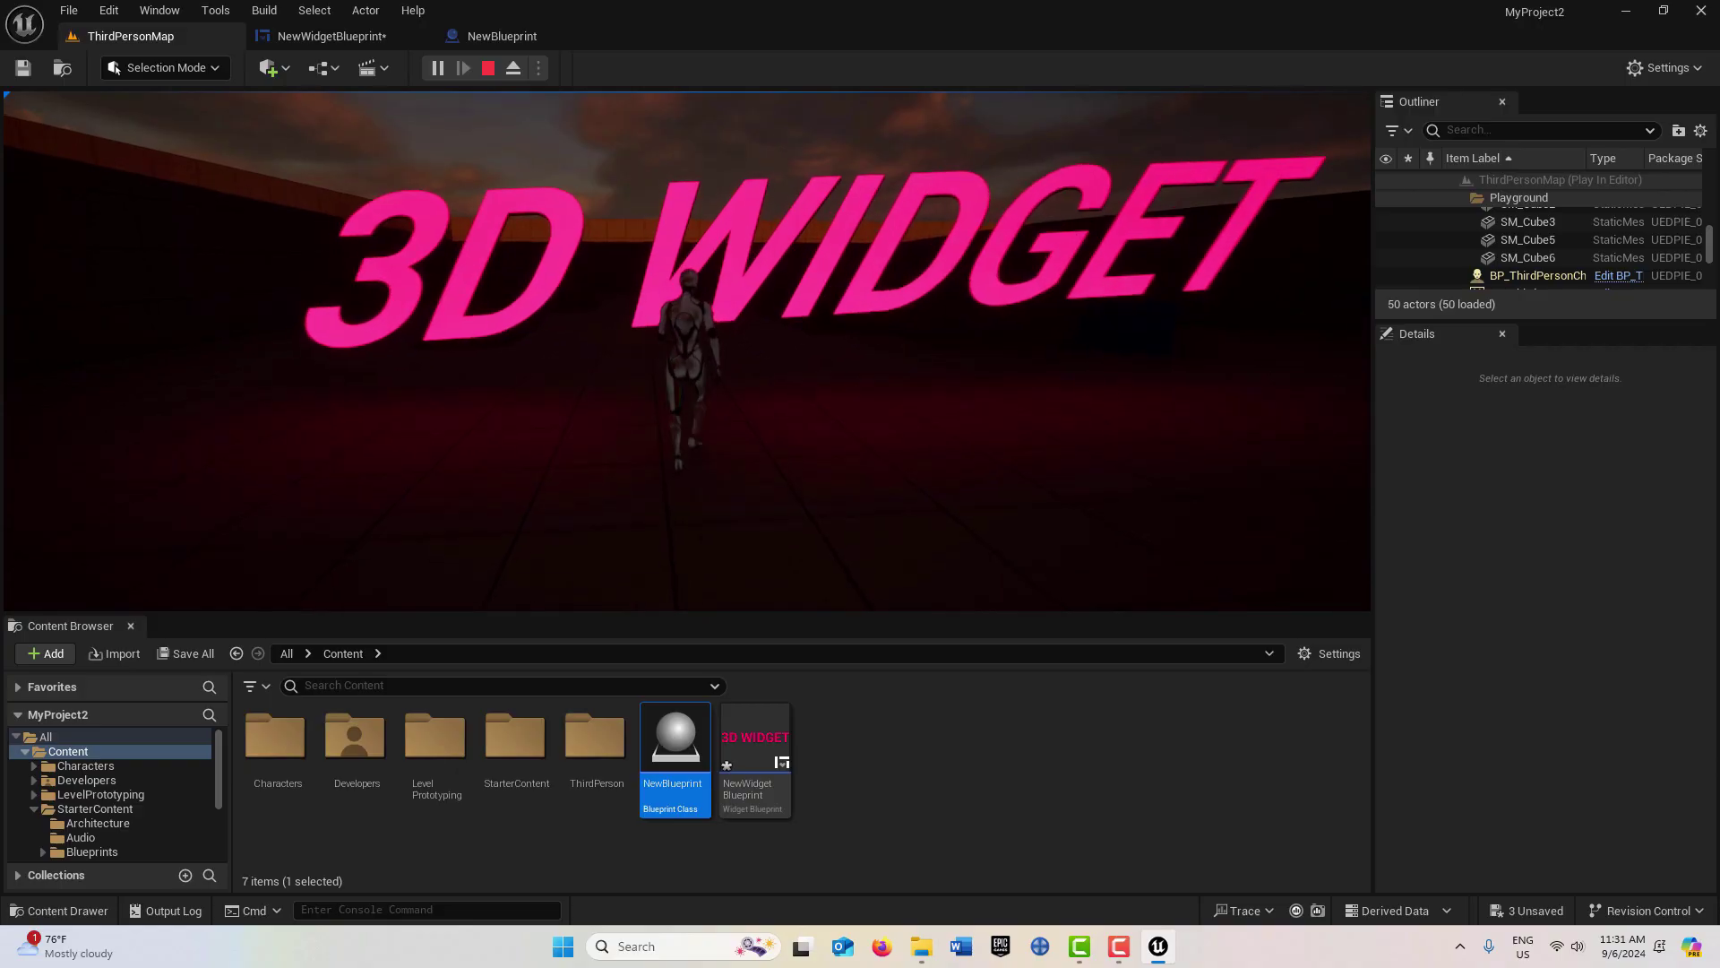